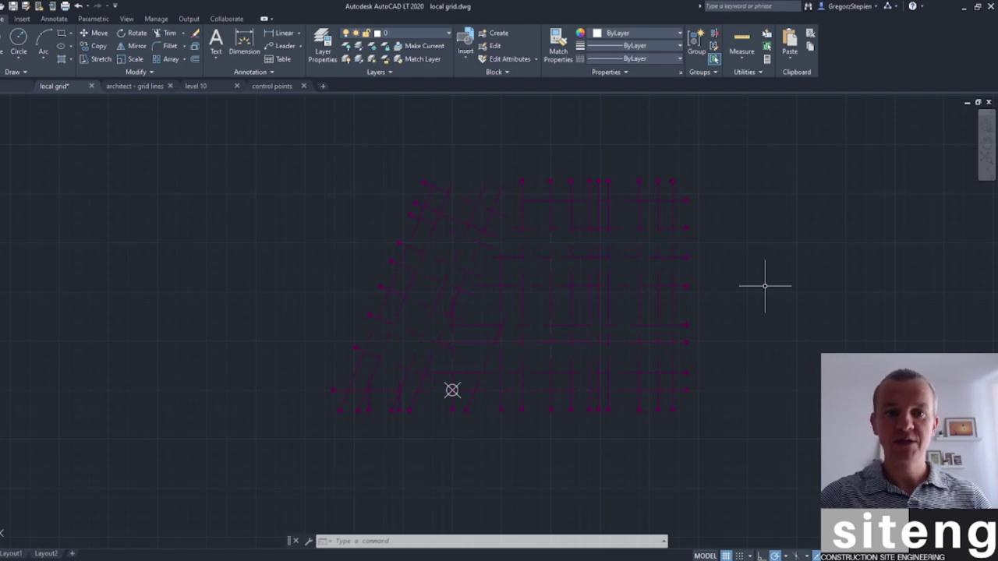
# Change the colour of the entire local grid, including its labels and origin marker, to yellow (241,235,31)
pyautogui.scroll(-2, 742, 289)
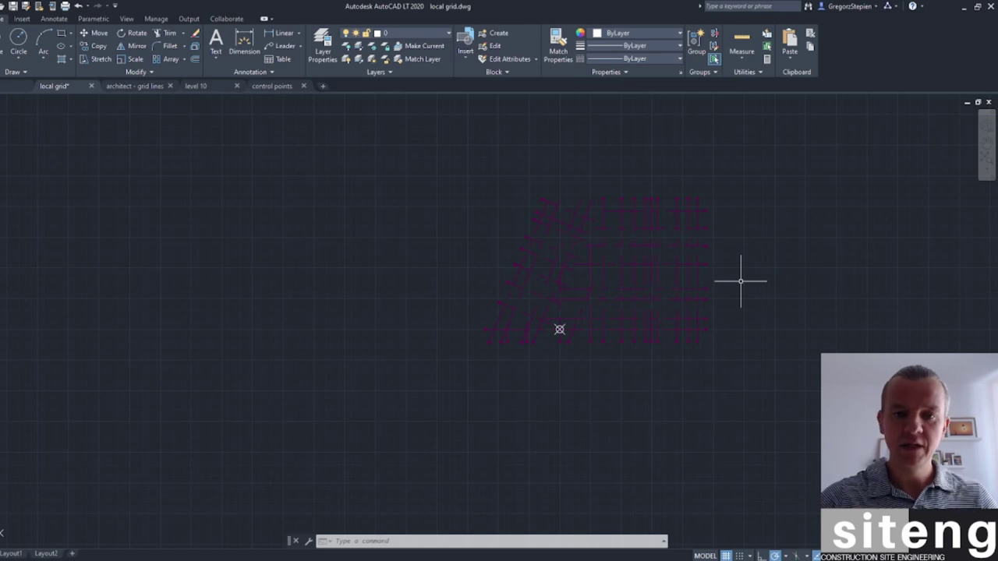
pyautogui.scroll(2, 633, 274)
pyautogui.scroll(-1, 831, 484)
pyautogui.click(827, 494)
pyautogui.click(396, 223)
pyautogui.click(630, 34)
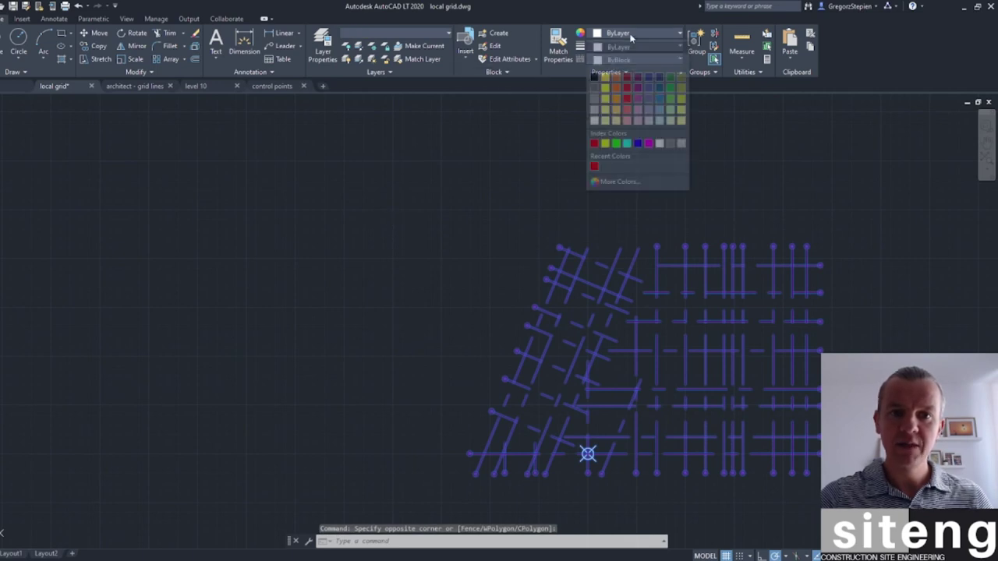
pyautogui.click(606, 91)
pyautogui.moveTo(706, 374); pyautogui.dragTo(628, 293, button='middle')
pyautogui.press('Escape')
# Select all similar lines in the local grid and set their linetype scale to 0.1
pyautogui.click(625, 265)
pyautogui.rightClick(626, 292)
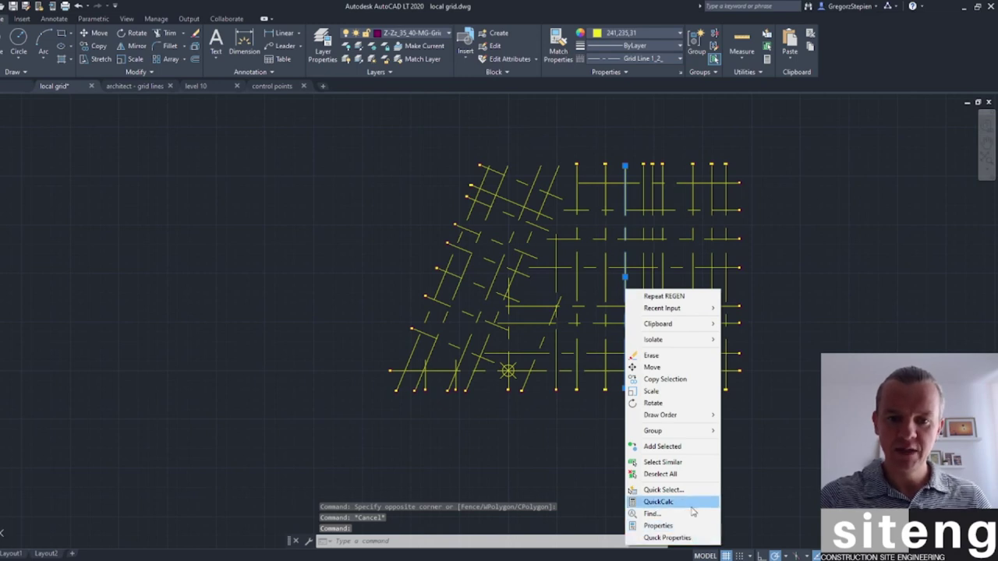
pyautogui.click(661, 462)
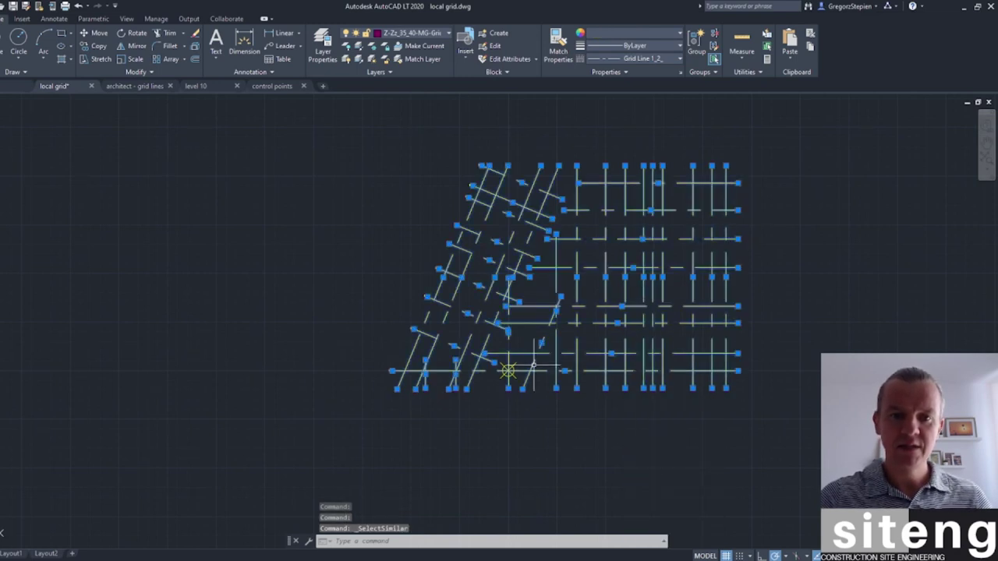
pyautogui.rightClick(392, 292)
pyautogui.click(473, 515)
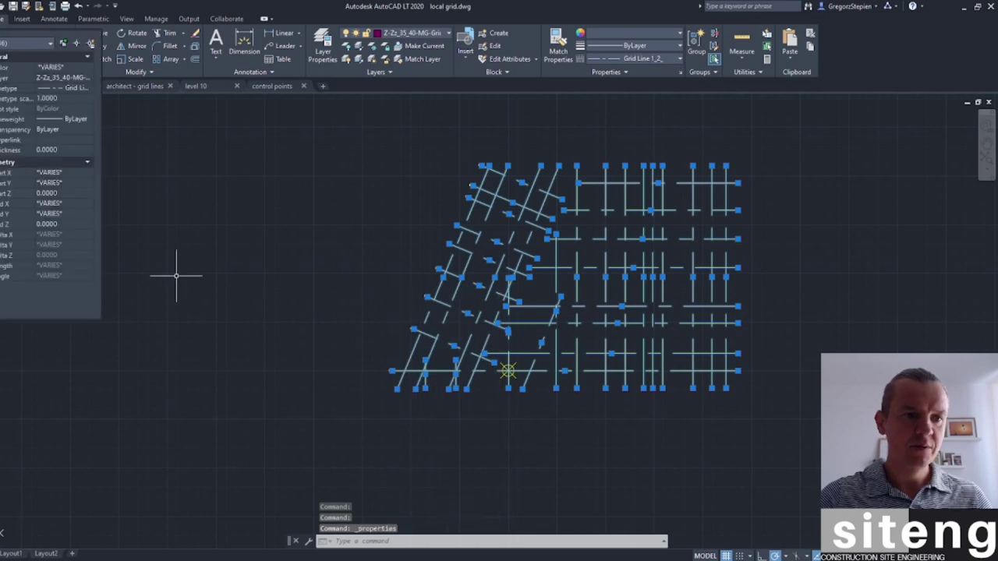
pyautogui.click(59, 98)
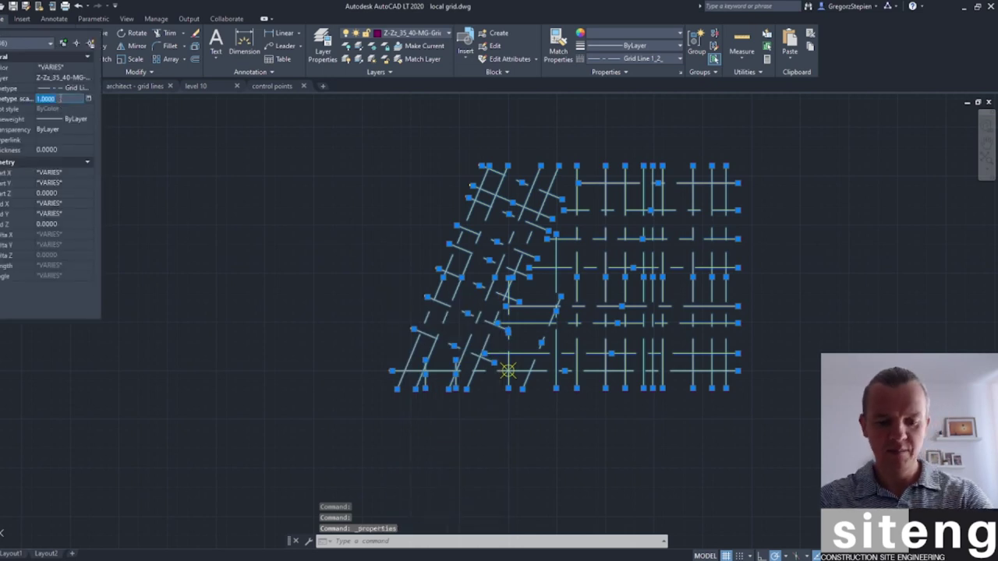
pyautogui.write('0.1')
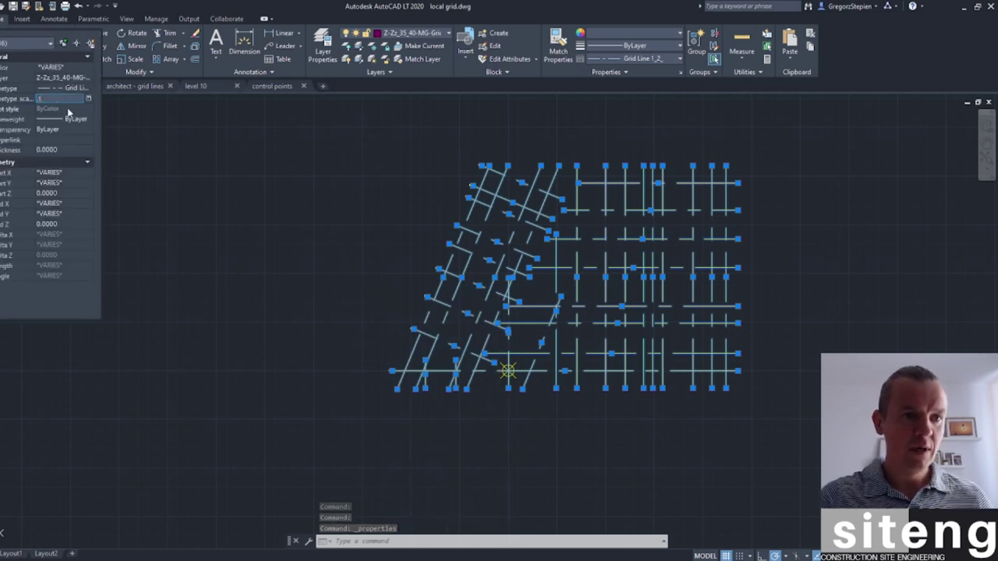
pyautogui.press('Return')
pyautogui.click(273, 225)
pyautogui.press('Escape')
pyautogui.press('Escape')
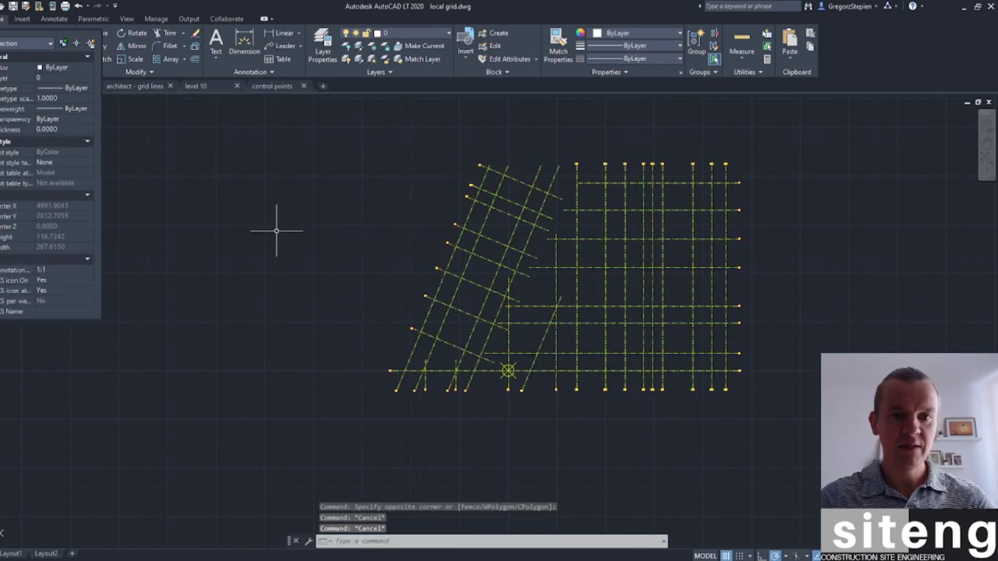
# Examine the local grid's line pattern, its angled and orthogonal gridlines, and their labels
pyautogui.scroll(-2, 452, 273)
pyautogui.scroll(4, 517, 272)
pyautogui.scroll(-2, 538, 274)
pyautogui.moveTo(538, 274)
pyautogui.mouseDown(button='middle')
pyautogui.moveTo(460, 333)
pyautogui.moveTo(493, 287)
pyautogui.mouseUp(button='middle')
pyautogui.scroll(-2, 493, 287)
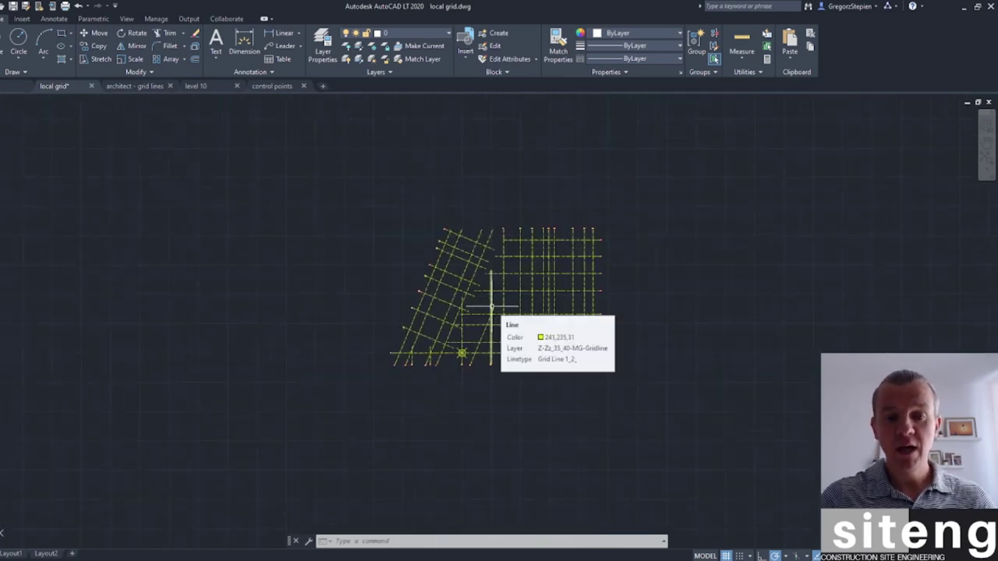
pyautogui.scroll(4, 491, 307)
pyautogui.scroll(-4, 491, 306)
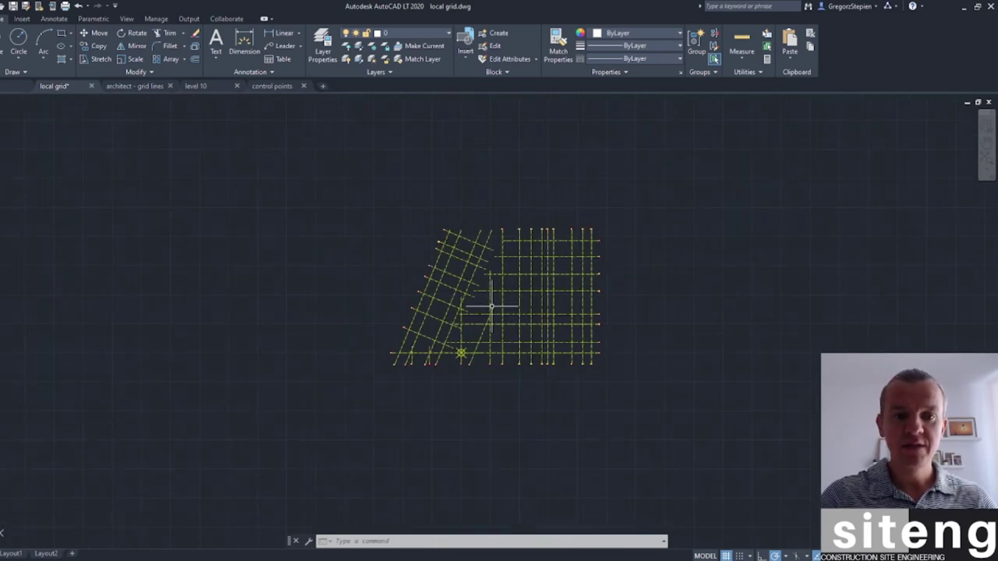
pyautogui.moveTo(494, 307); pyautogui.dragTo(451, 311, button='middle')
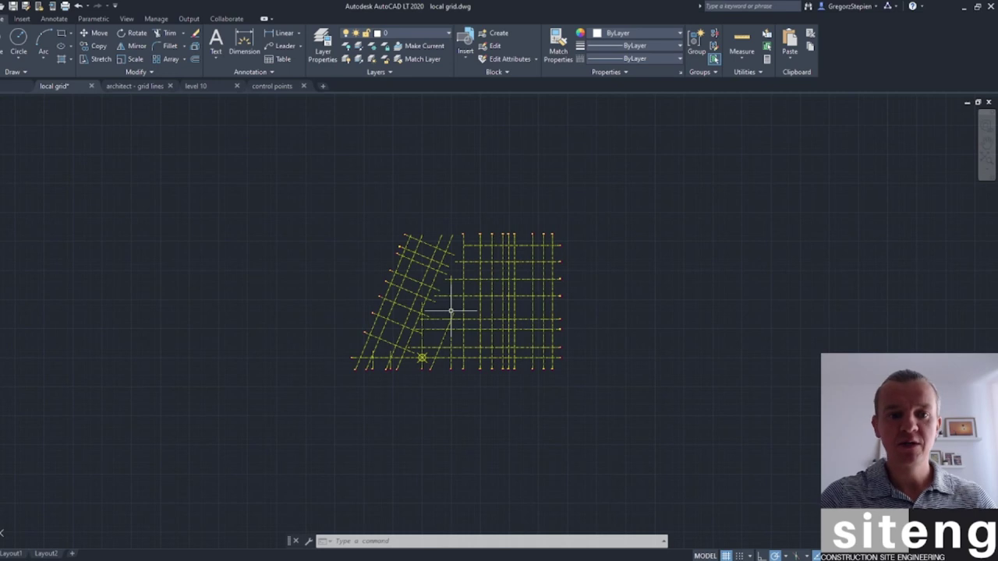
pyautogui.scroll(1, 451, 311)
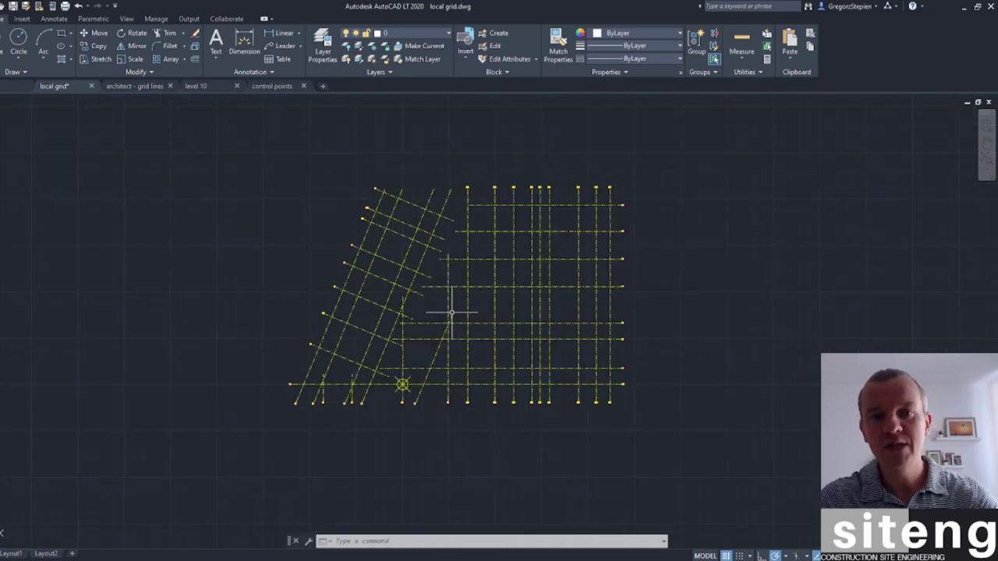
pyautogui.scroll(1, 452, 331)
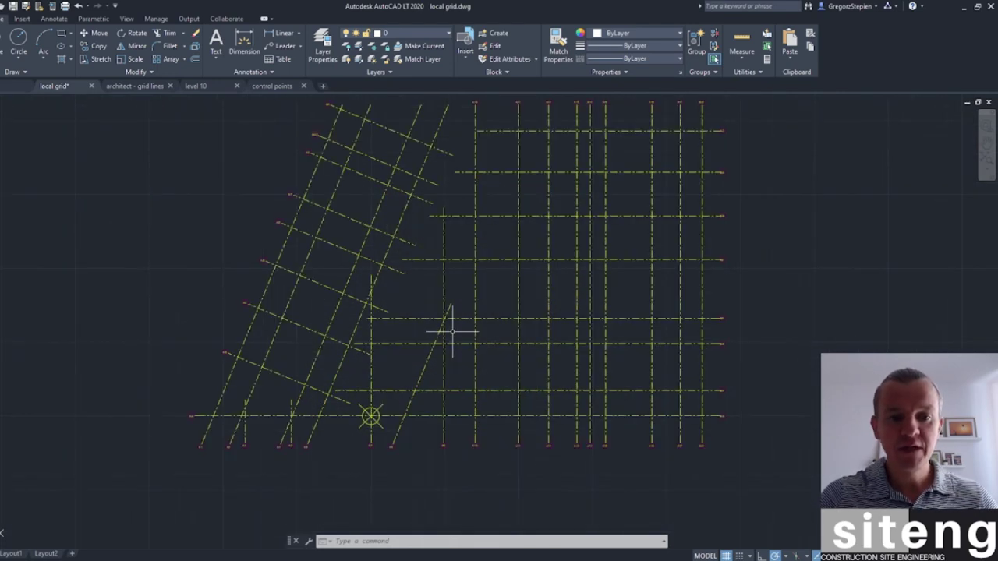
pyautogui.scroll(-1, 451, 332)
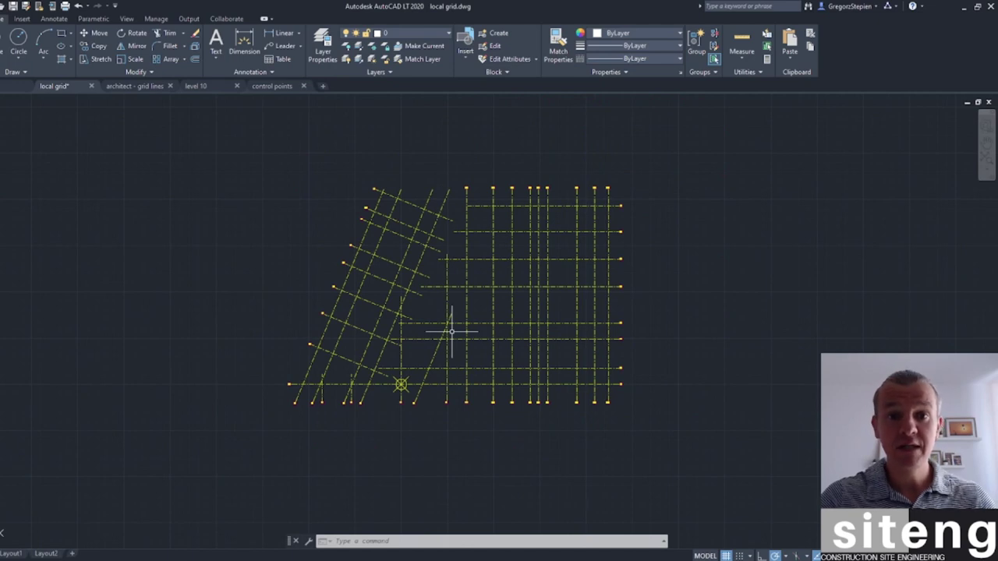
pyautogui.scroll(3, 452, 331)
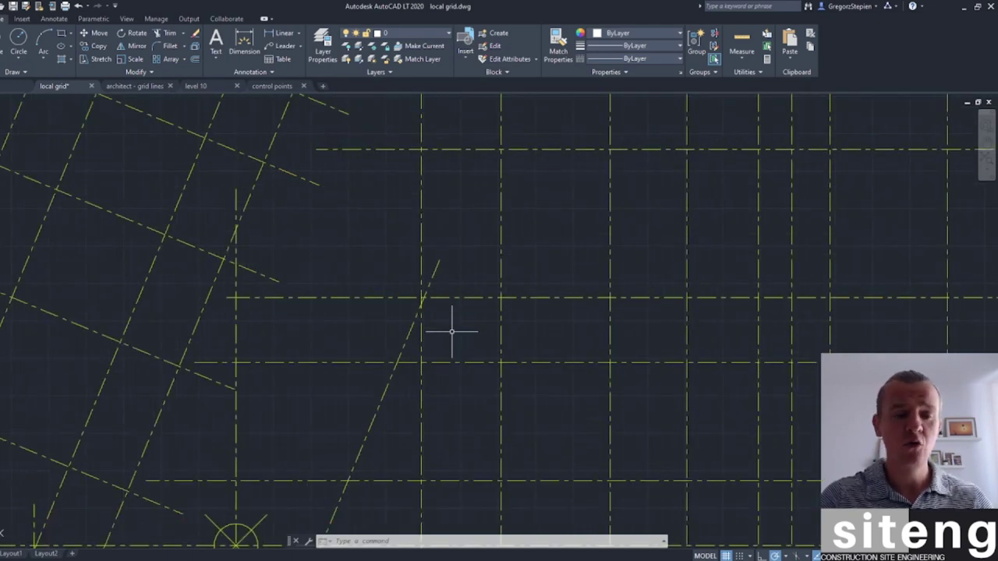
pyautogui.scroll(-3, 452, 331)
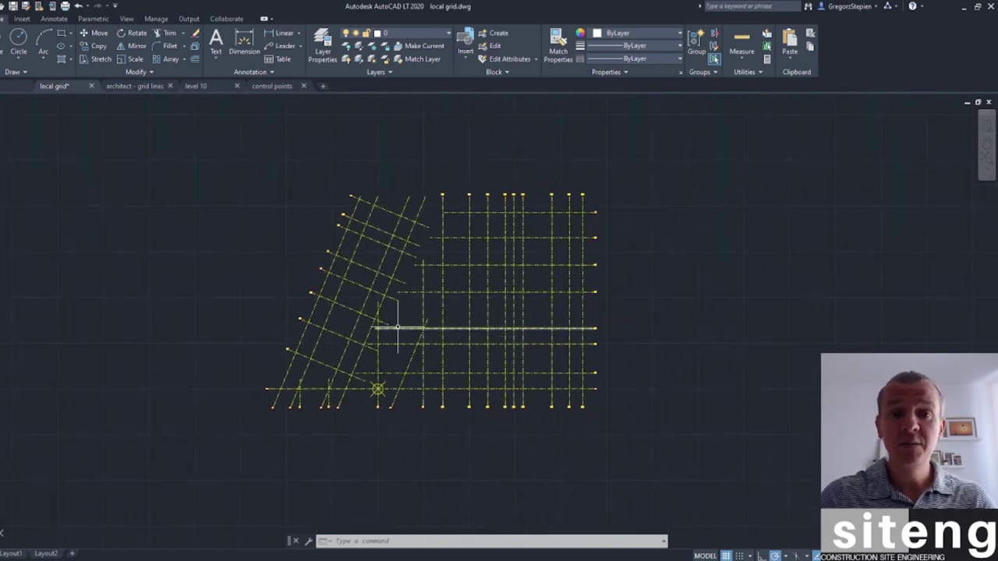
pyautogui.scroll(3, 397, 328)
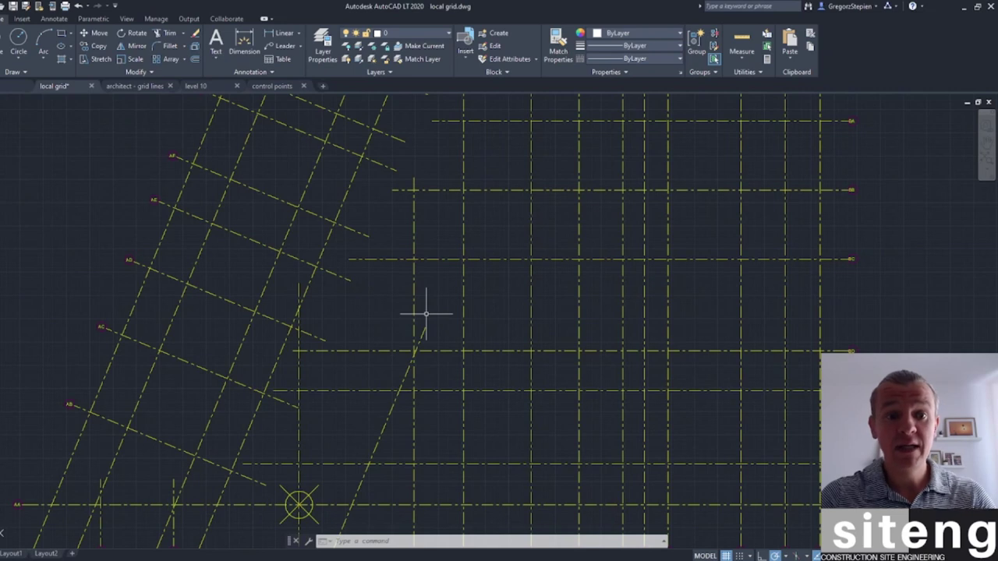
pyautogui.scroll(-2, 426, 314)
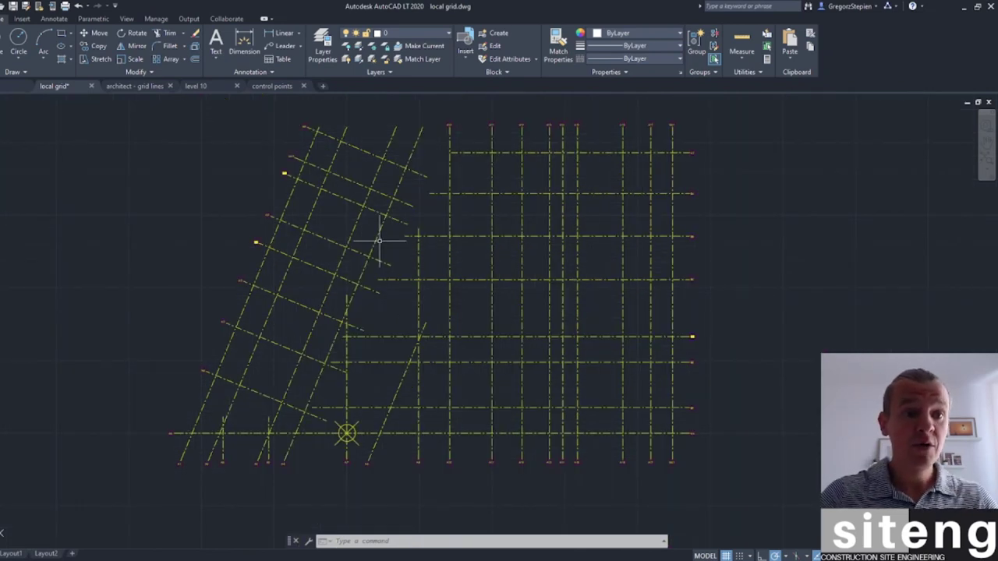
pyautogui.moveTo(390, 257); pyautogui.dragTo(417, 240, button='middle')
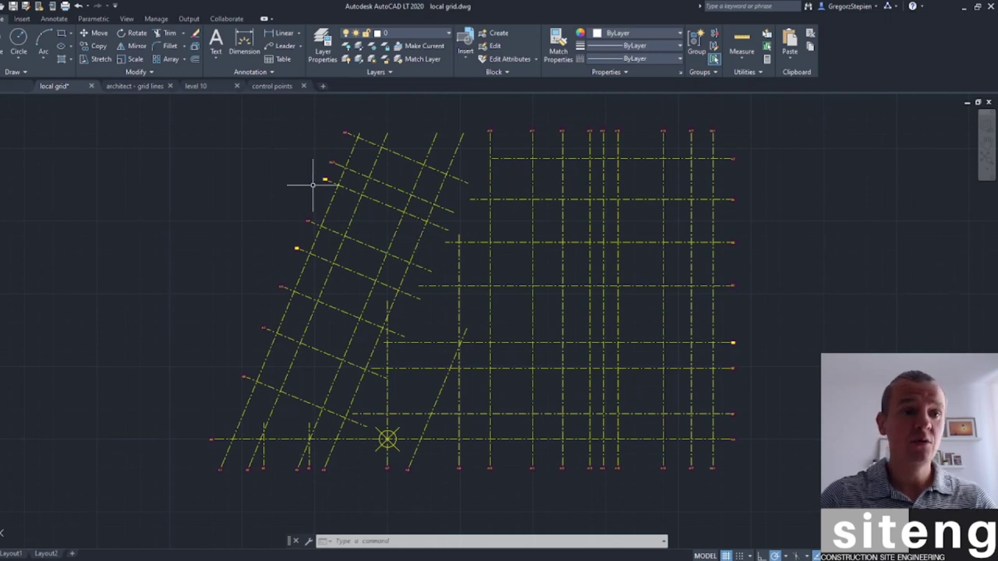
# Switch to the architect - grid lines drawing and examine its layout and the coordinate marker at the building corner near A3
pyautogui.click(124, 86)
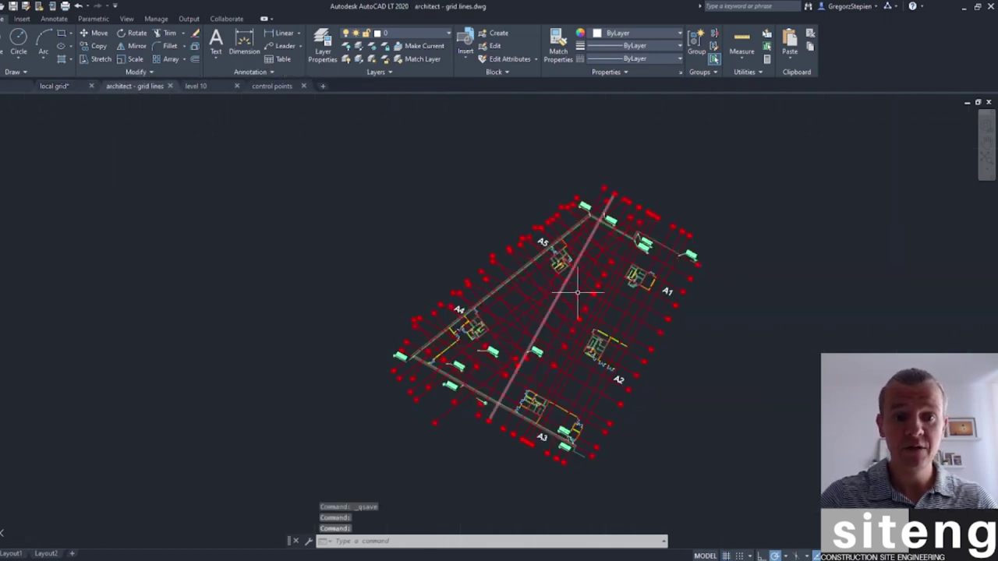
pyautogui.scroll(2, 545, 287)
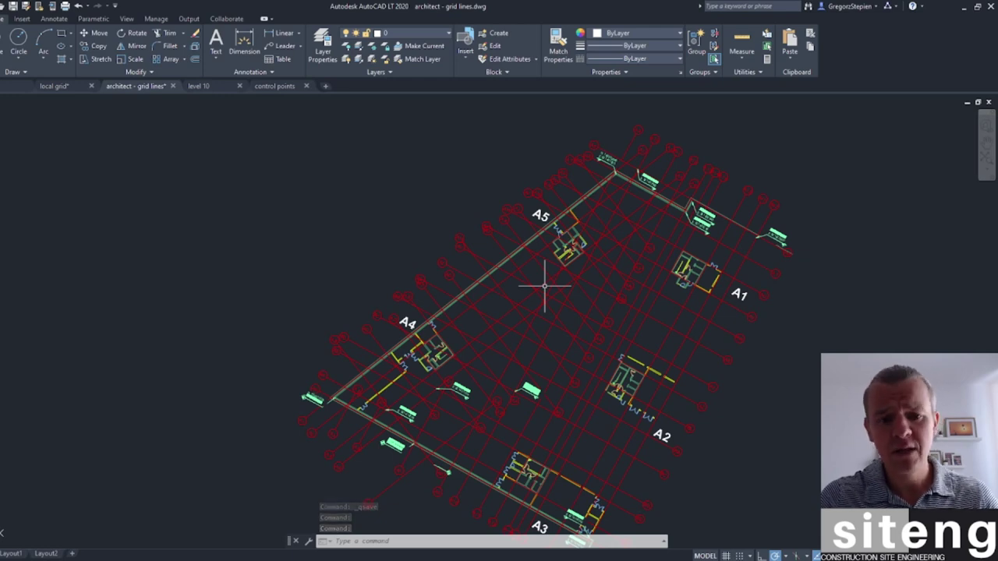
pyautogui.moveTo(548, 212)
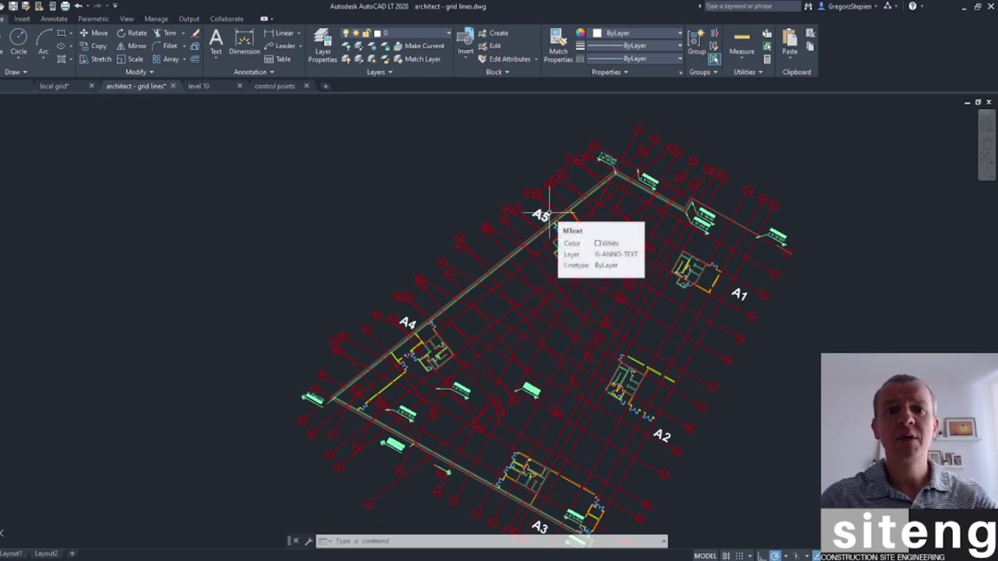
pyautogui.moveTo(590, 459); pyautogui.dragTo(584, 283, button='middle')
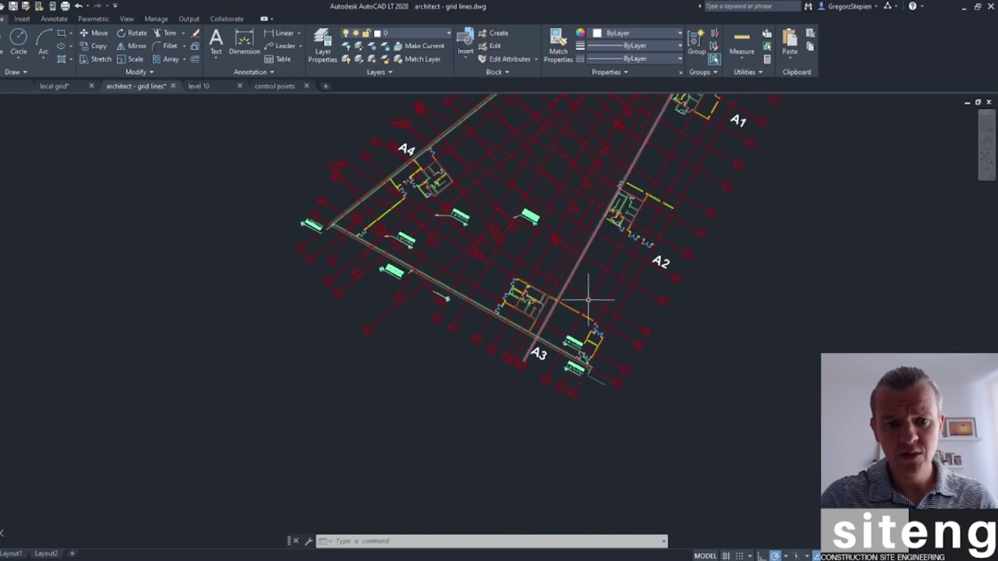
pyautogui.scroll(6, 595, 355)
pyautogui.scroll(12, 570, 394)
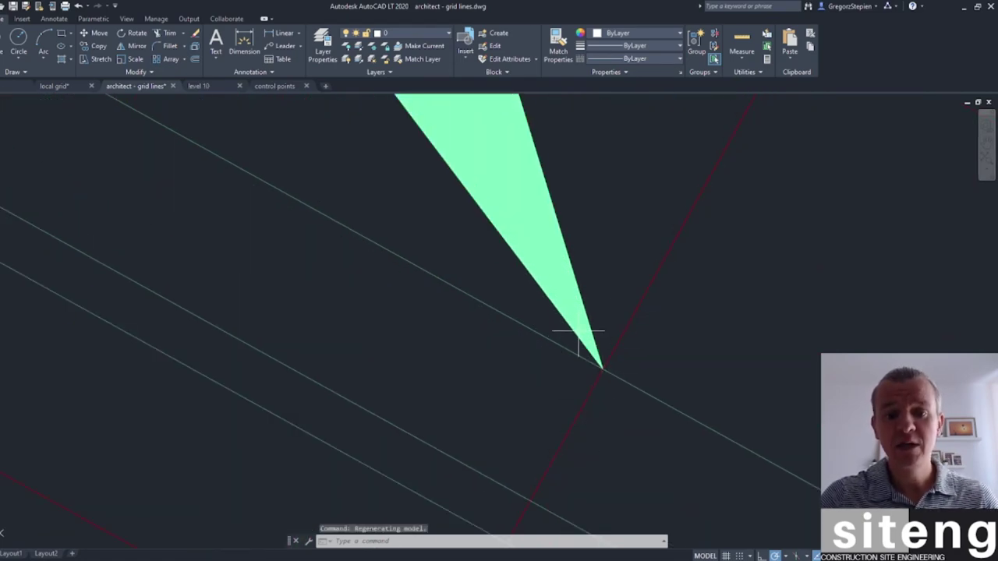
pyautogui.scroll(-6, 642, 413)
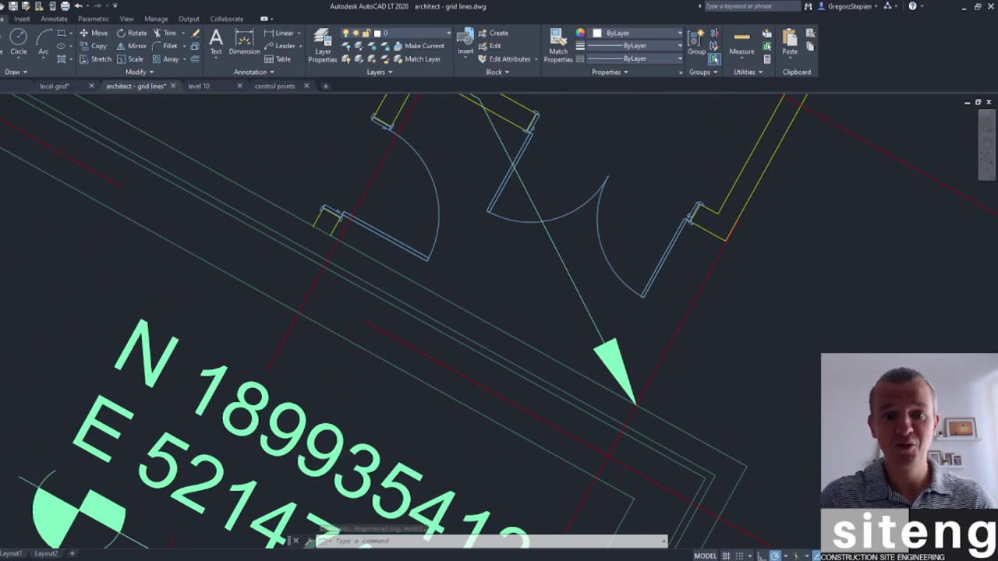
pyautogui.scroll(-8, 484, 243)
pyautogui.scroll(-5, 485, 243)
pyautogui.moveTo(354, 100); pyautogui.dragTo(550, 376, button='middle')
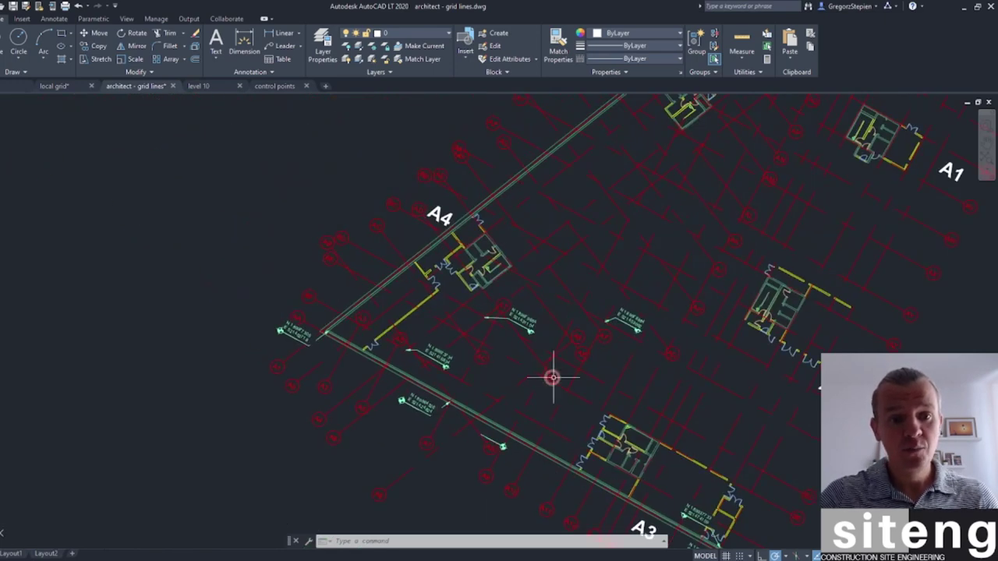
# Examine the northing and easting label near gridline A7 and the grid intersection its arrow points to
pyautogui.scroll(4, 452, 408)
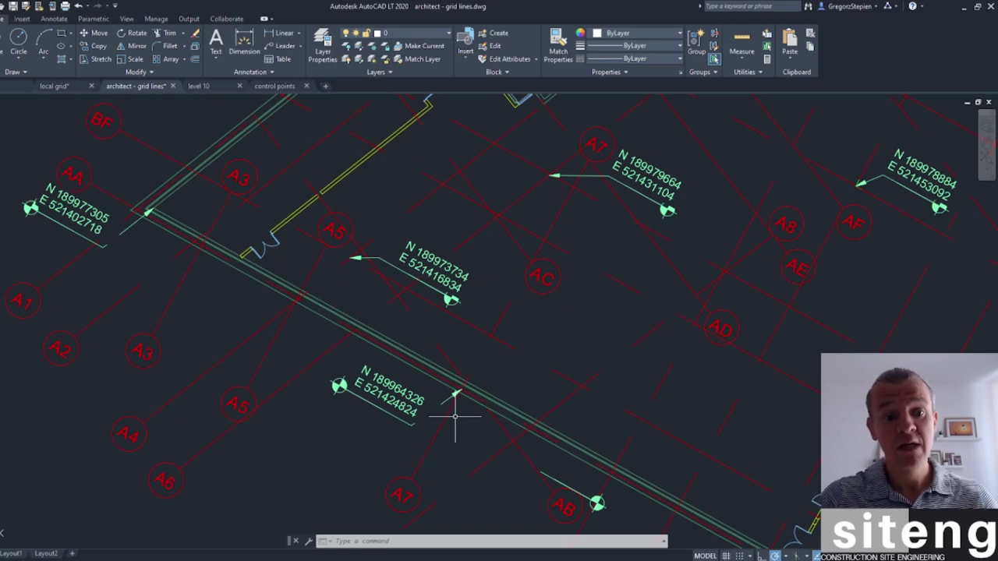
pyautogui.scroll(5, 387, 390)
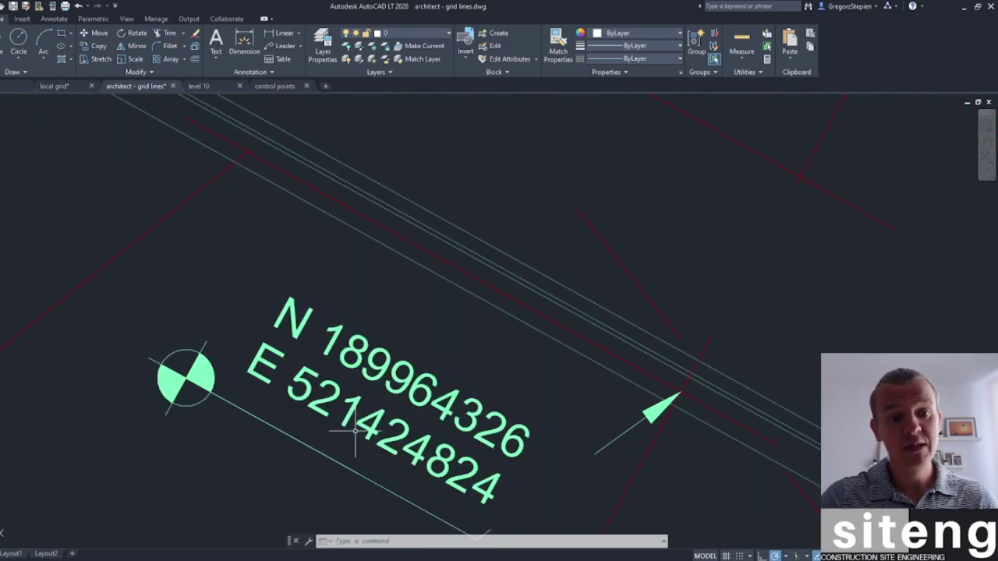
pyautogui.moveTo(320, 452); pyautogui.dragTo(409, 378, button='middle')
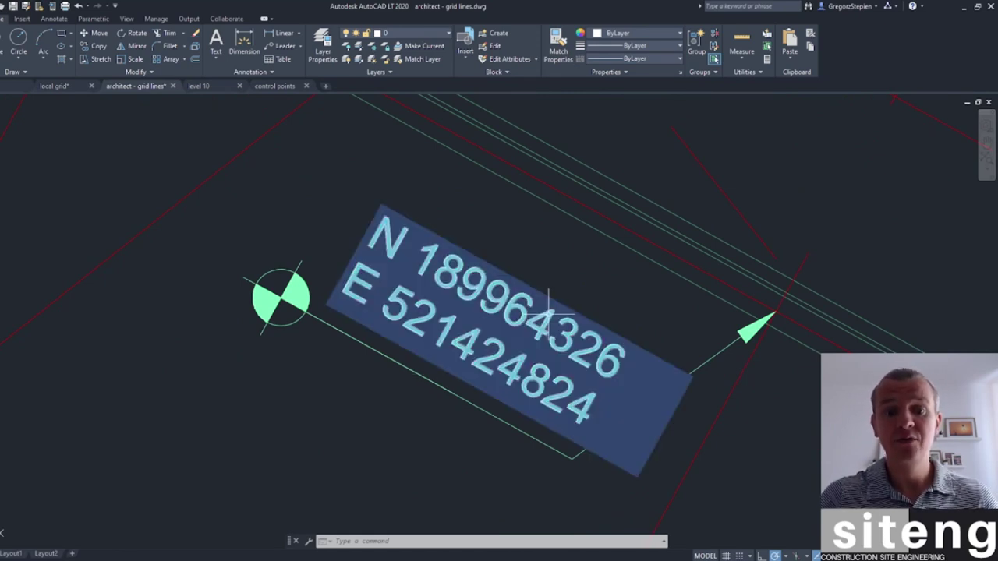
pyautogui.scroll(-2, 595, 294)
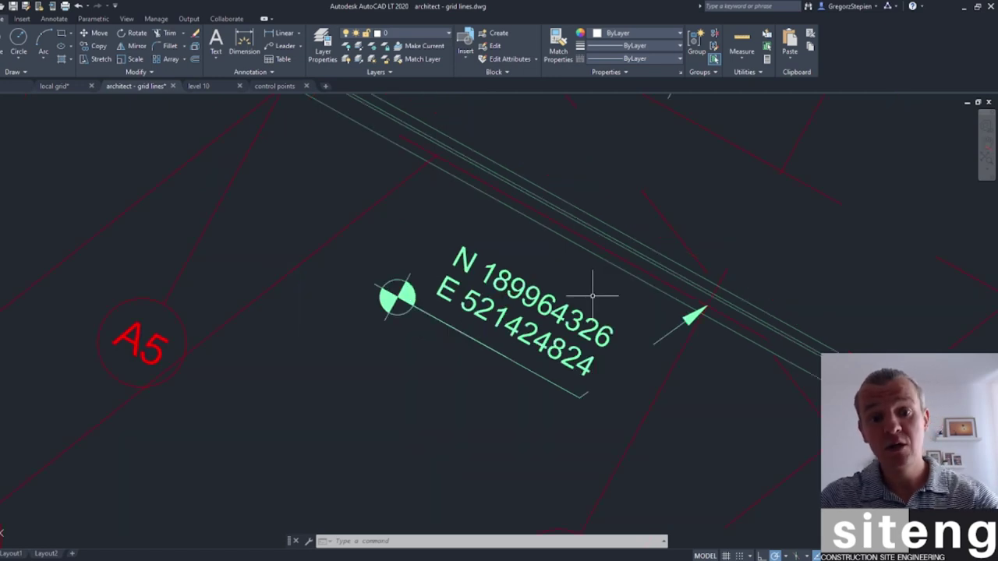
pyautogui.moveTo(593, 296); pyautogui.dragTo(548, 316, button='middle')
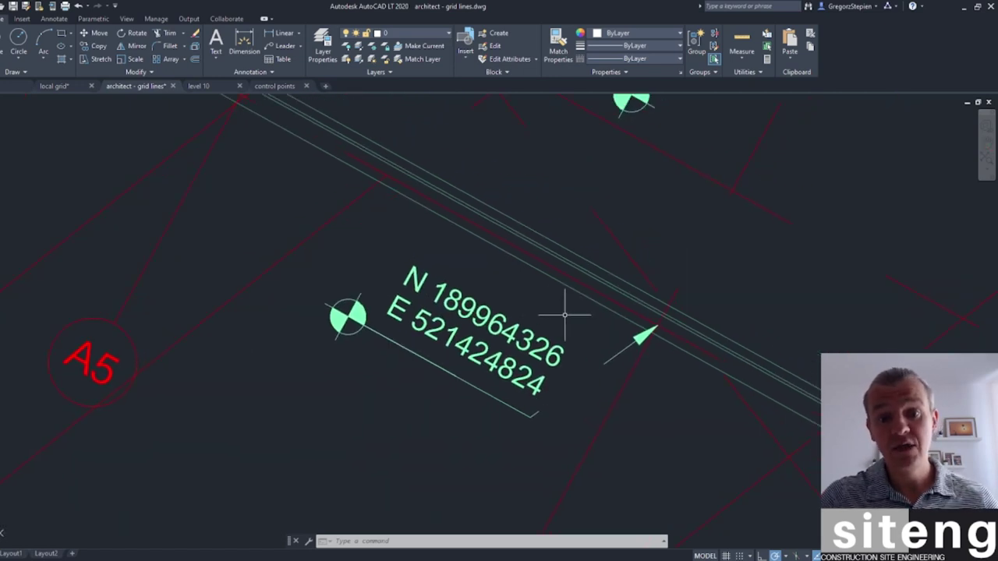
pyautogui.scroll(5, 647, 330)
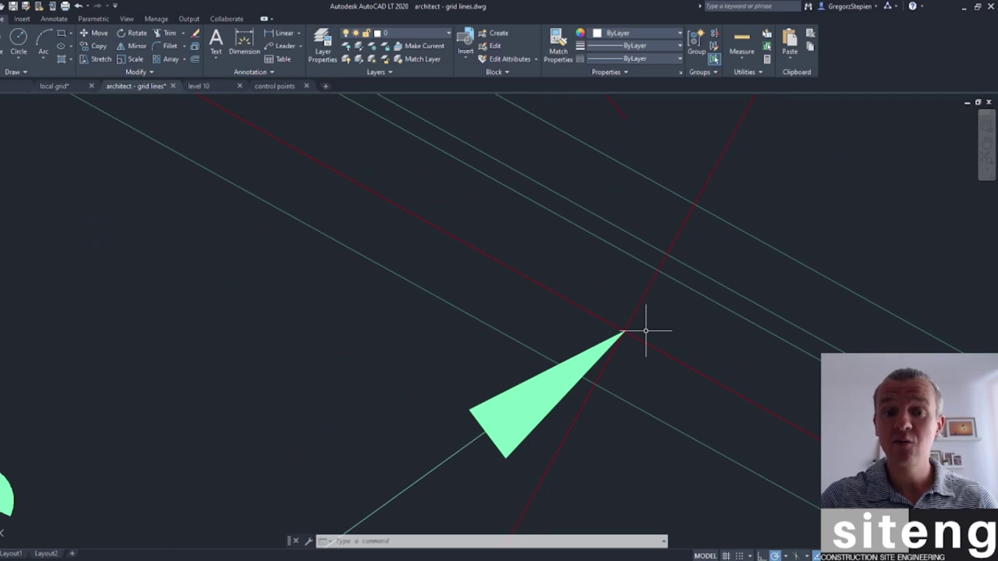
pyautogui.scroll(-10, 646, 331)
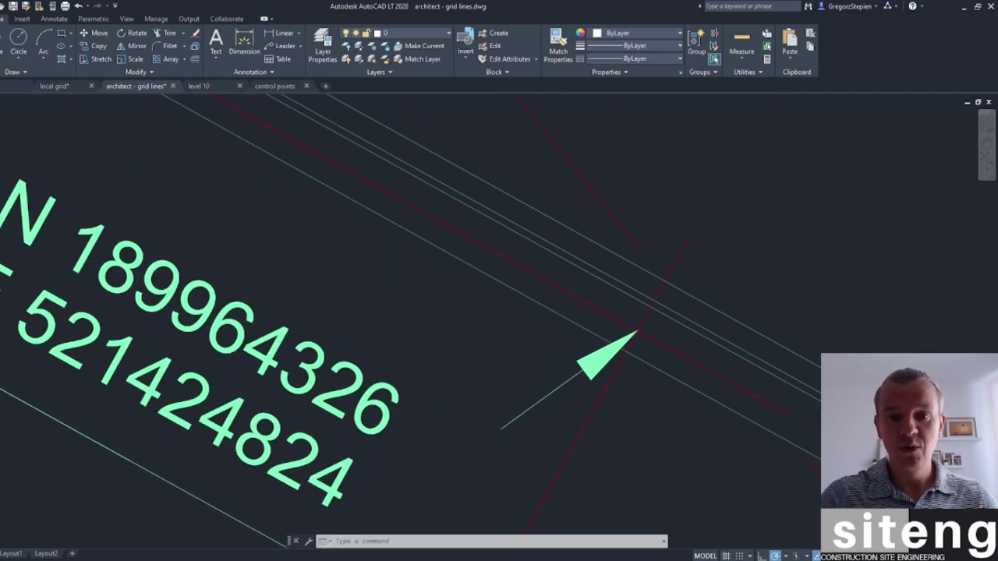
pyautogui.moveTo(646, 330); pyautogui.dragTo(593, 343, button='middle')
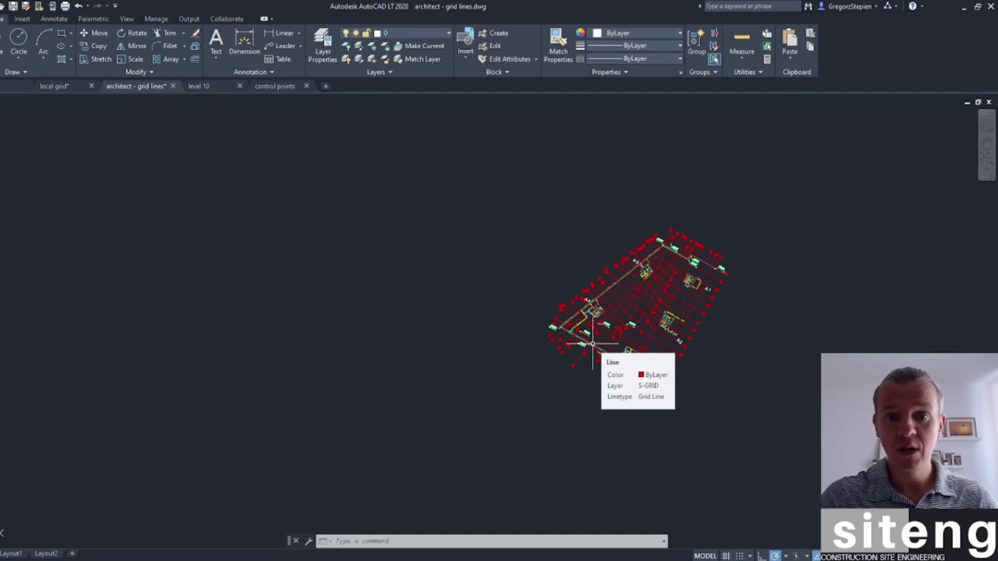
pyautogui.scroll(8, 581, 340)
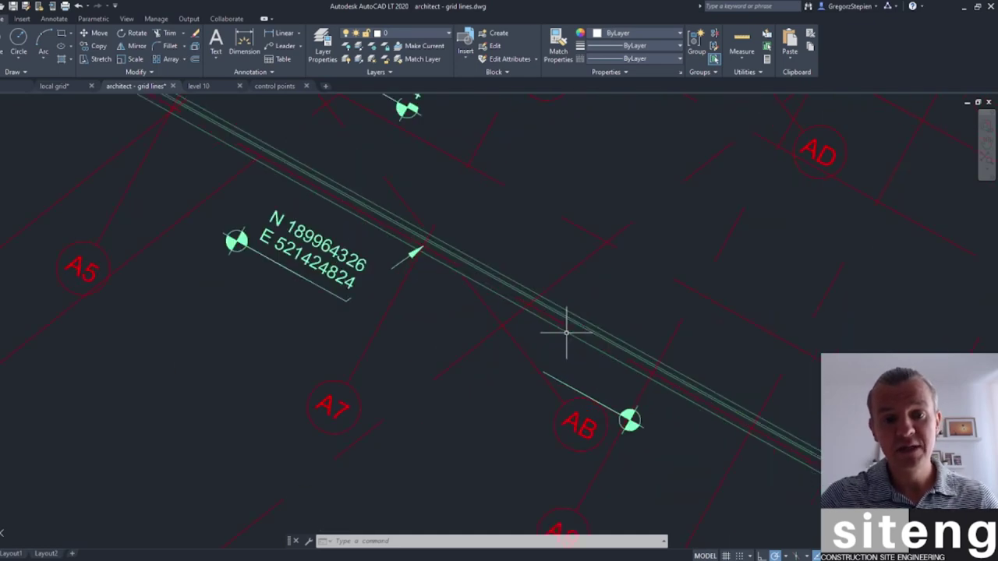
# Examine the northing and easting label beside gridline AF and how the coordinate labels are spread over the building grid
pyautogui.scroll(-10, 567, 333)
pyautogui.scroll(7, 599, 304)
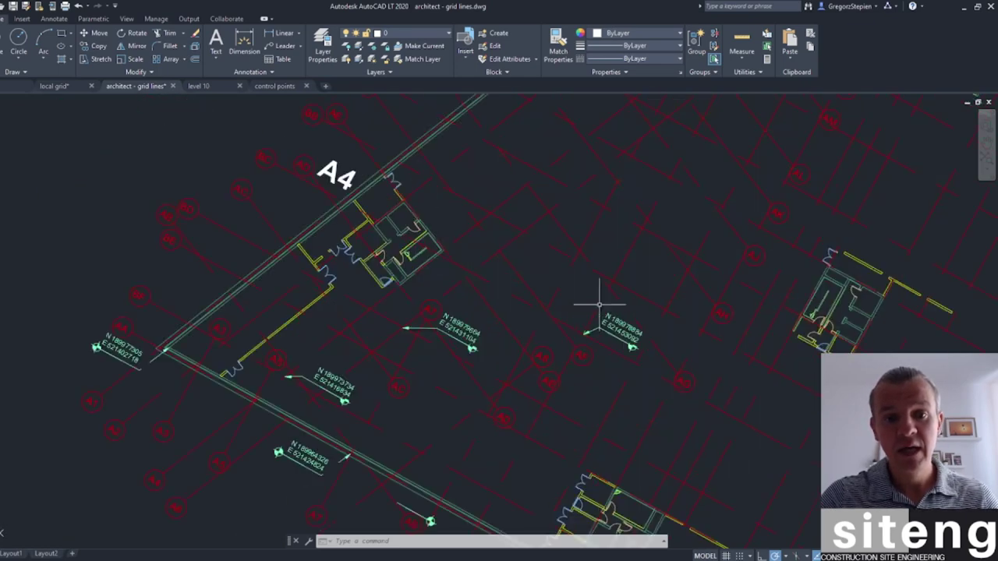
pyautogui.scroll(-3, 601, 345)
pyautogui.scroll(3, 584, 364)
pyautogui.scroll(-3, 519, 406)
pyautogui.scroll(3, 648, 163)
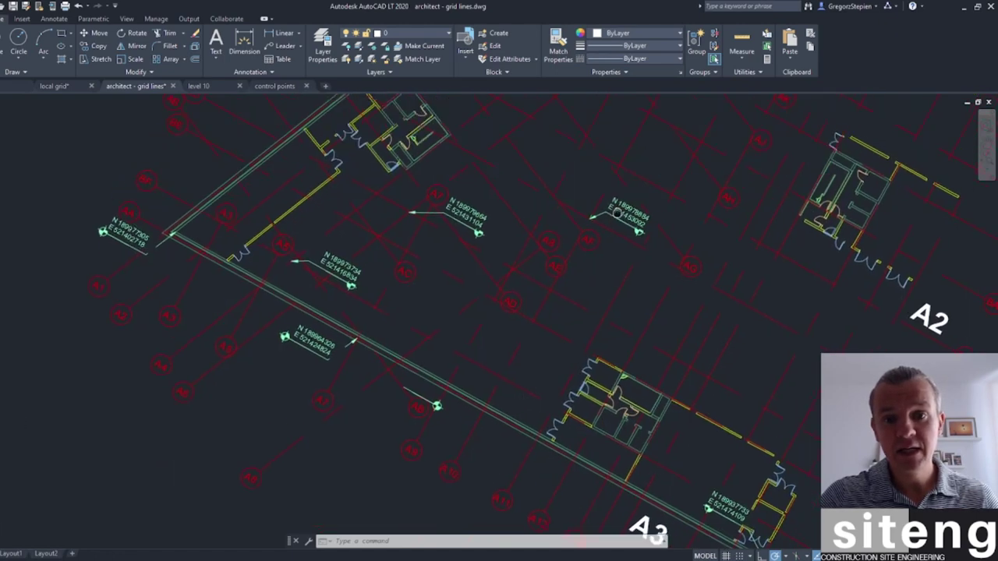
pyautogui.scroll(5, 613, 215)
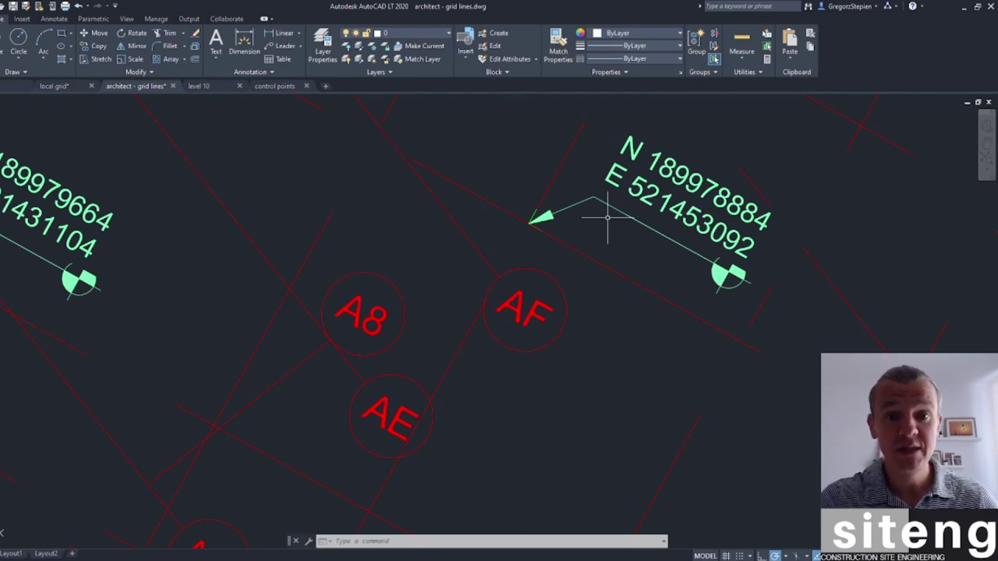
pyautogui.scroll(-2, 608, 217)
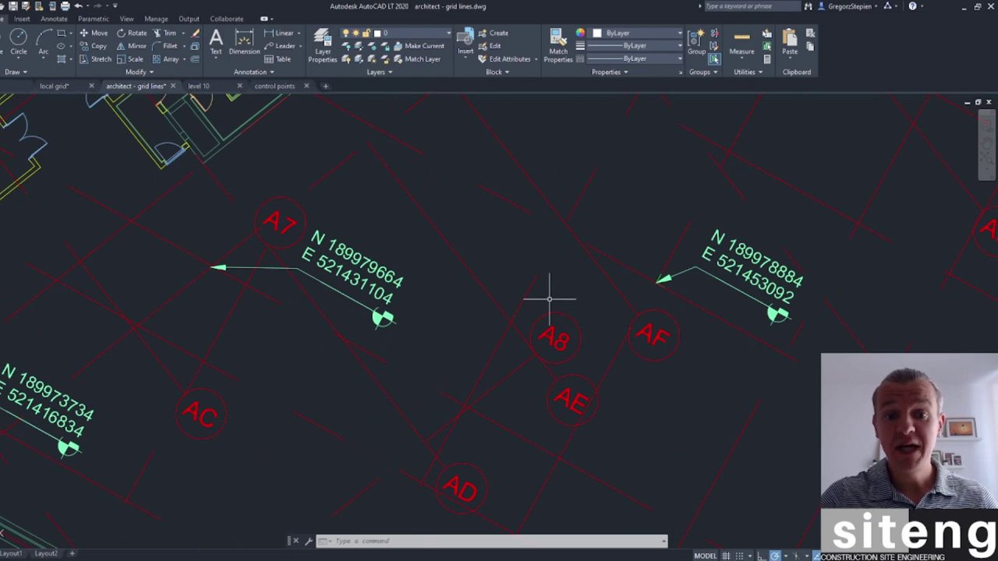
pyautogui.scroll(-4, 549, 298)
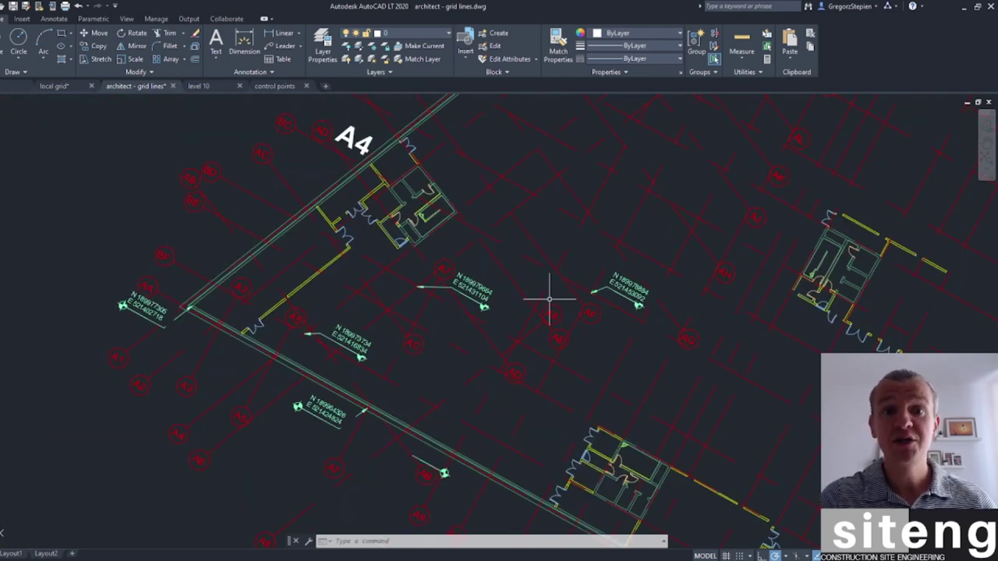
pyautogui.scroll(2, 549, 298)
pyautogui.scroll(-2, 549, 299)
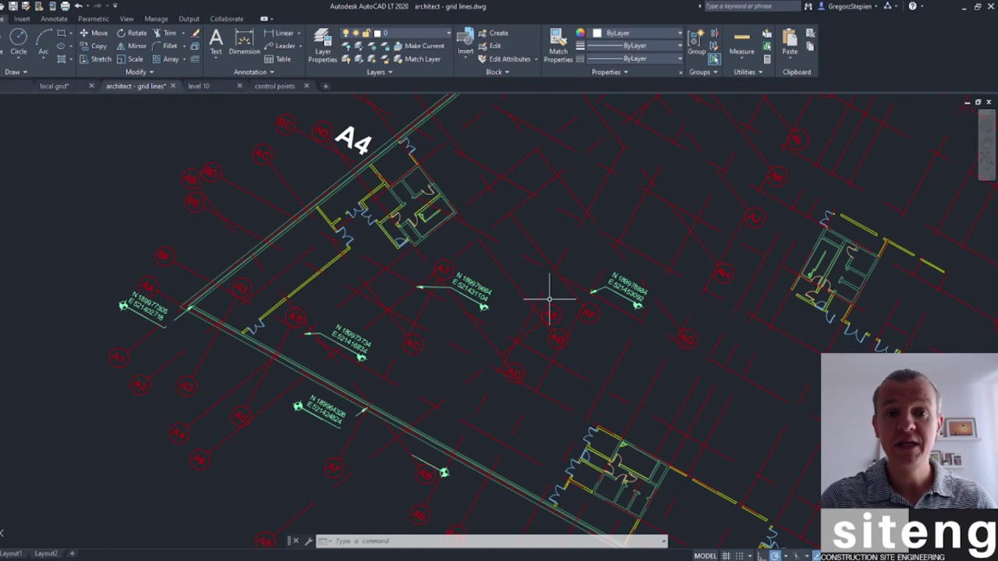
pyautogui.scroll(-2, 549, 298)
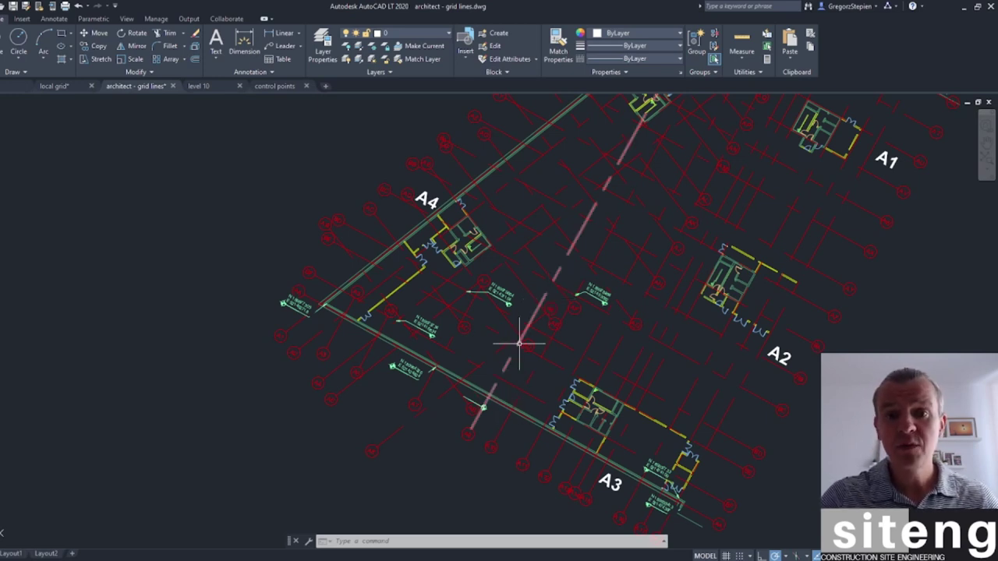
# Compare the coordinate markers at the building corner near A3, outside the wall at gridline A7, and beside gridline AF
pyautogui.scroll(5, 433, 369)
pyautogui.scroll(-8, 433, 369)
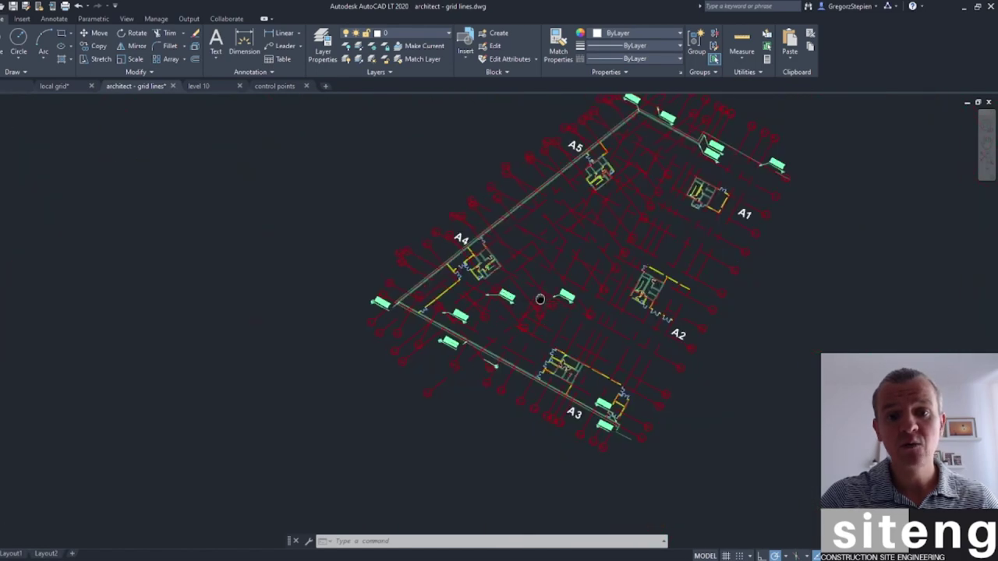
pyautogui.scroll(5, 545, 320)
pyautogui.scroll(6, 628, 194)
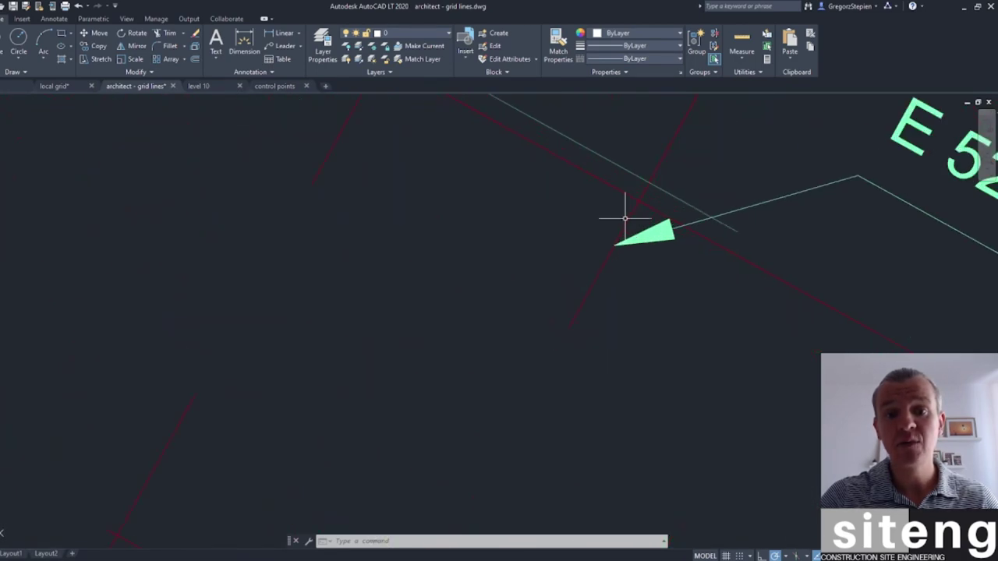
pyautogui.moveTo(511, 403)
pyautogui.scroll(-6, 511, 404)
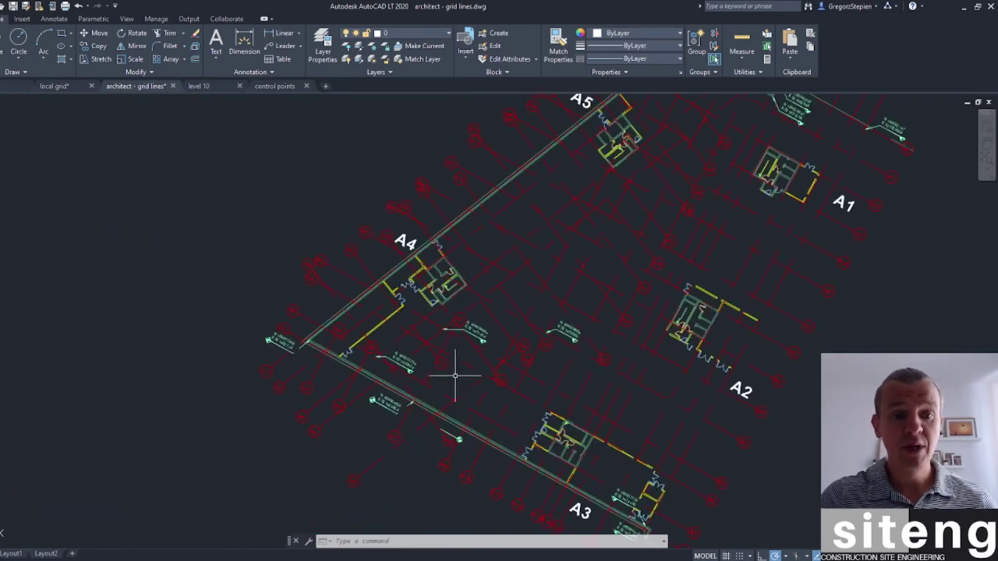
pyautogui.scroll(5, 455, 375)
pyautogui.moveTo(406, 414); pyautogui.dragTo(479, 330, button='middle')
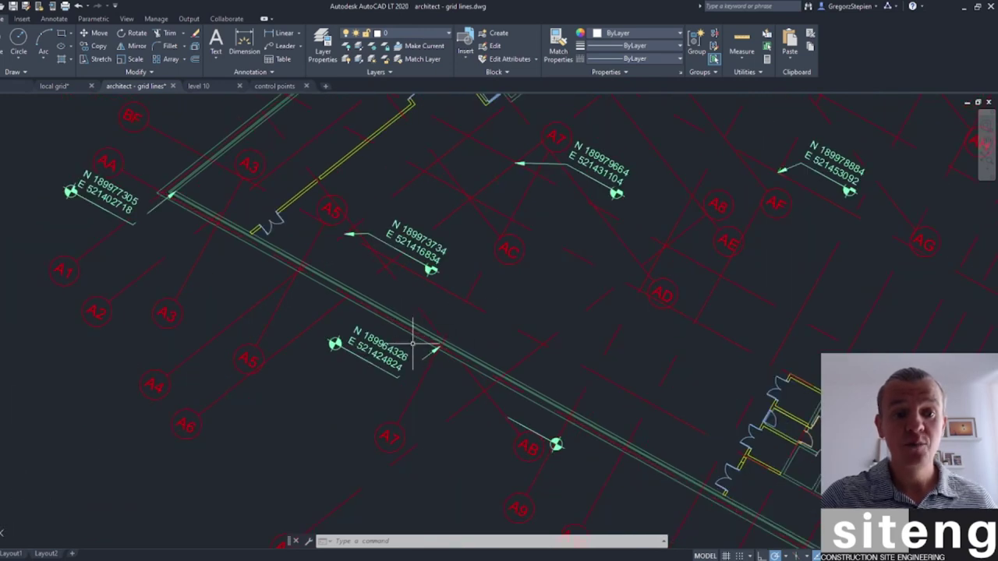
pyautogui.click(386, 335)
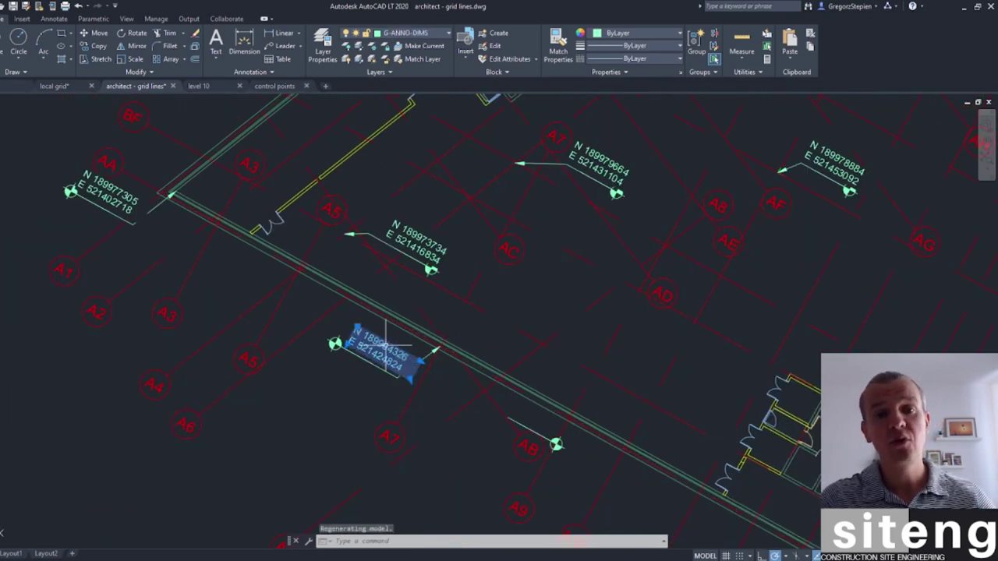
pyautogui.scroll(-3, 718, 242)
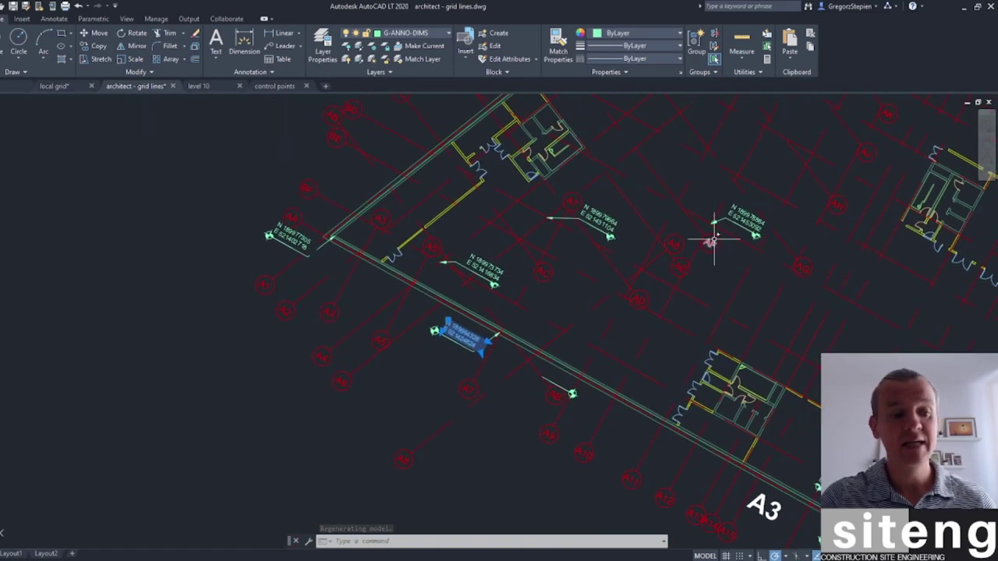
pyautogui.press('Escape')
pyautogui.scroll(4, 714, 242)
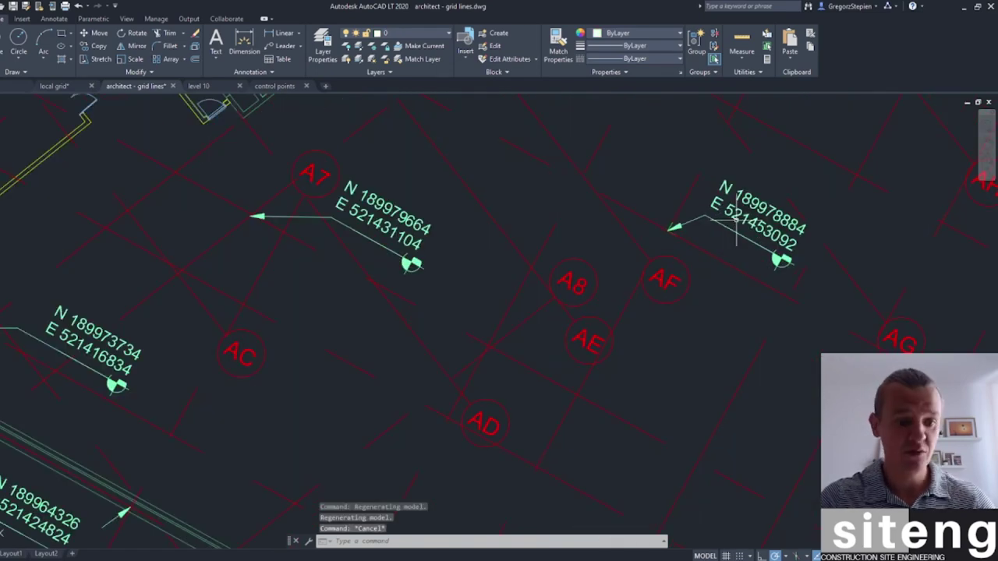
# Switch to the Local 2 workbook in Excel and examine the Co-ordinate Transformation sheet's results block, baseline tables and co-ordinate tables
pyautogui.hotkey('alt', 'Tab')
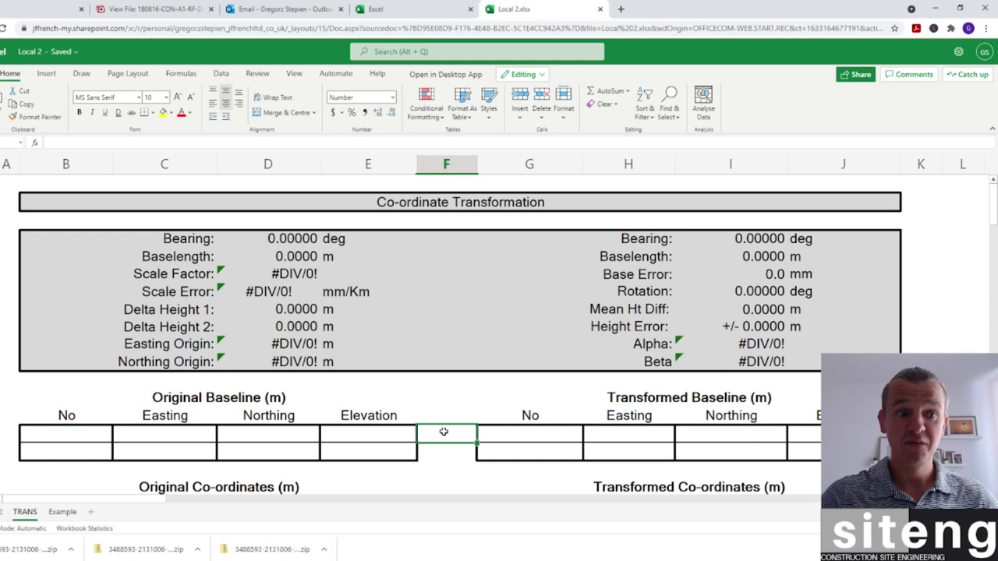
pyautogui.scroll(-3, 441, 343)
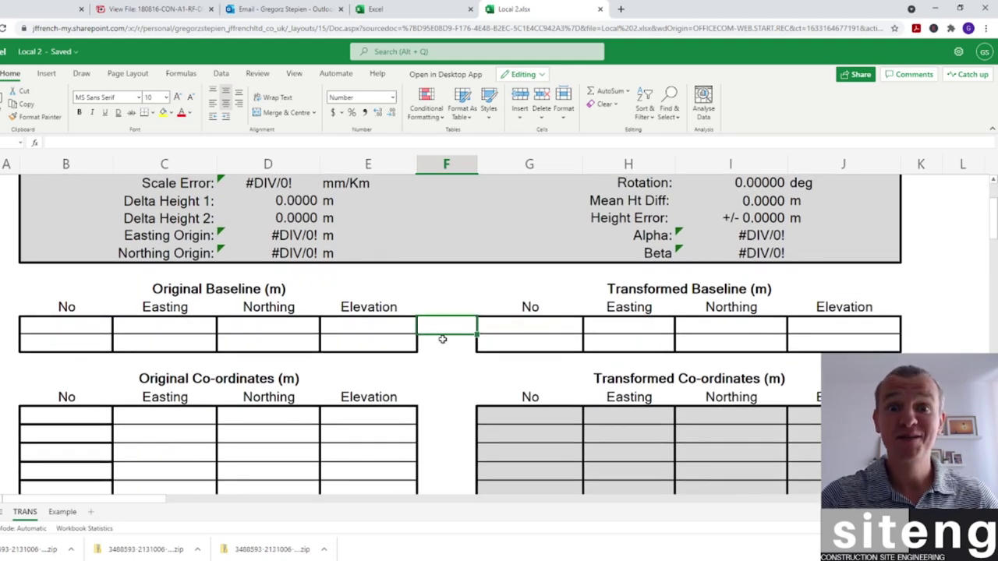
pyautogui.scroll(-5, 443, 340)
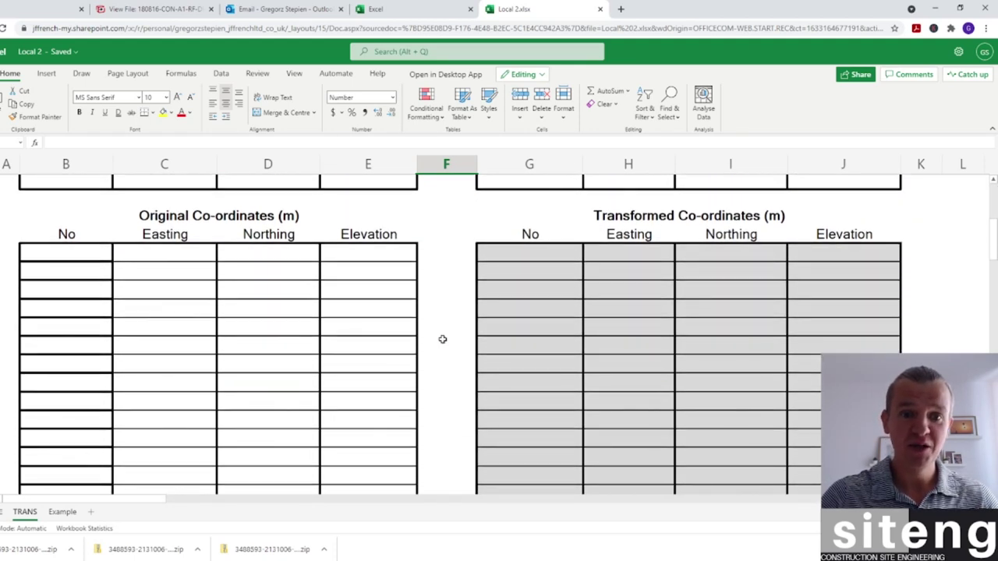
pyautogui.scroll(8, 442, 339)
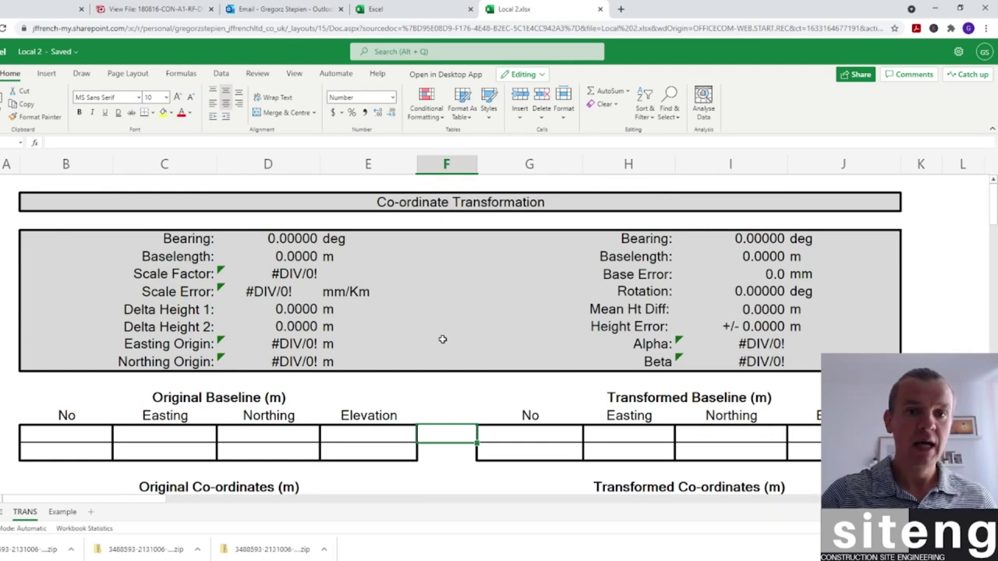
pyautogui.scroll(-2, 442, 340)
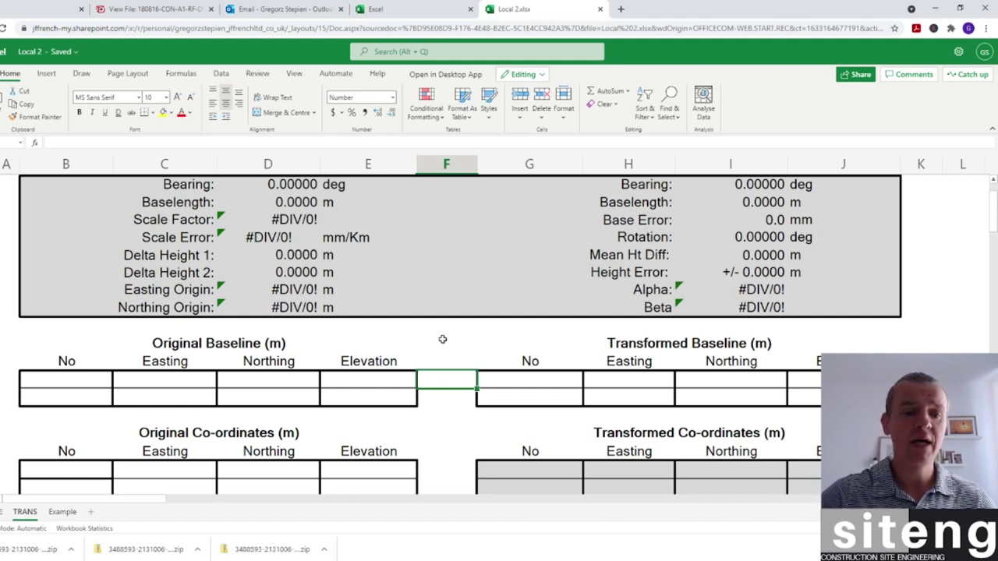
pyautogui.scroll(-3, 449, 336)
pyautogui.scroll(3, 449, 336)
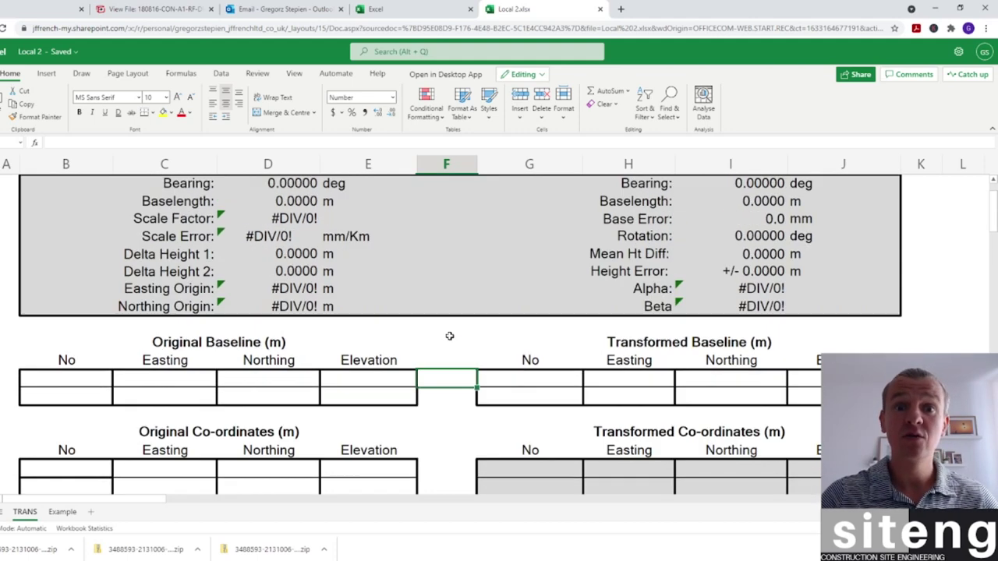
pyautogui.scroll(1, 450, 336)
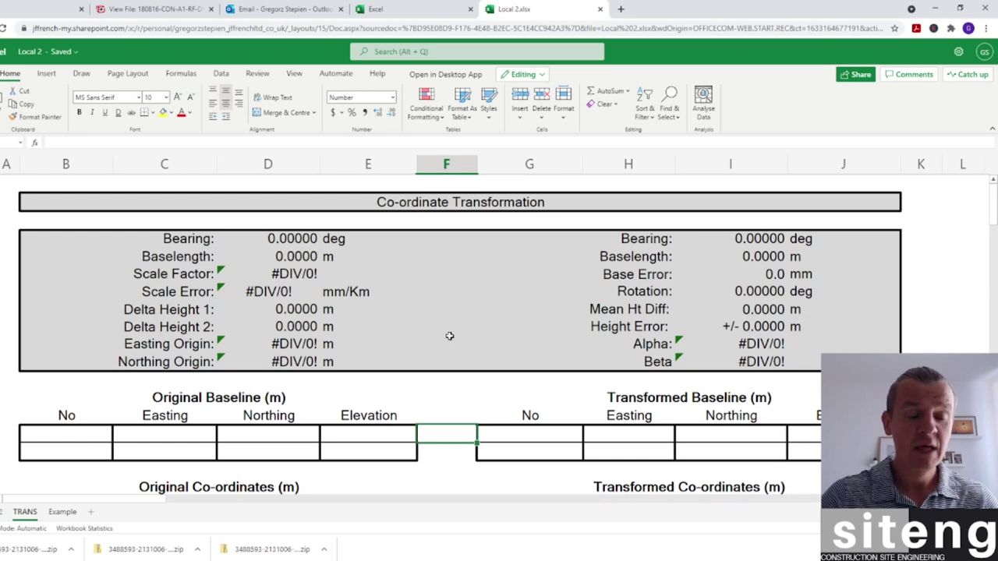
# Enter A7/AA as the number of the first Original Baseline point
pyautogui.click(175, 399)
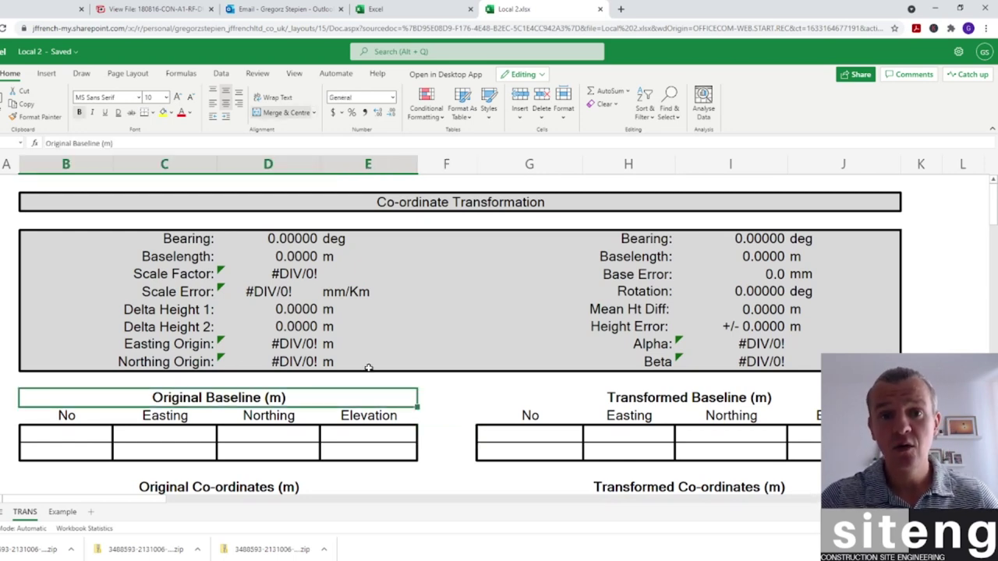
pyautogui.doubleClick(94, 436)
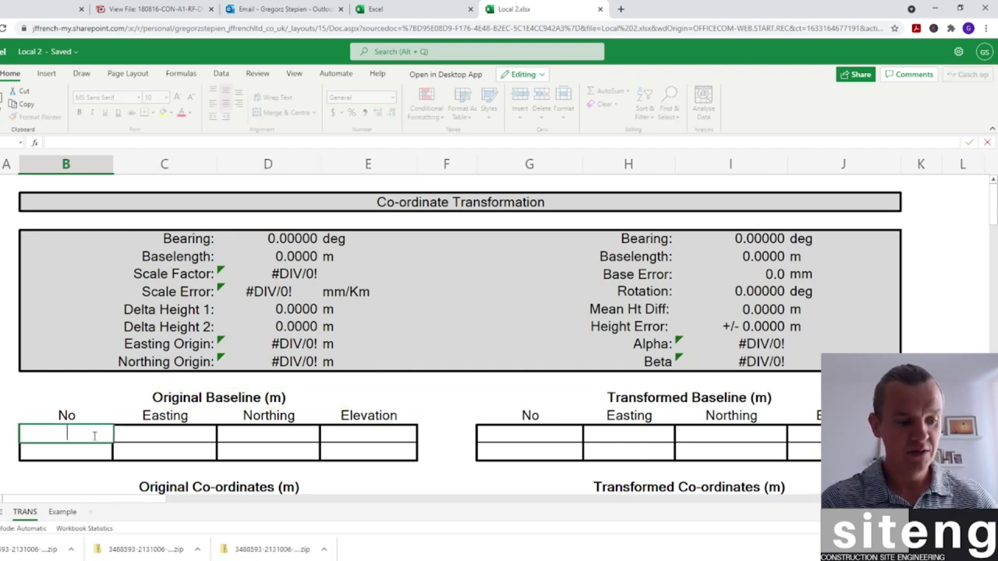
pyautogui.write('A7')
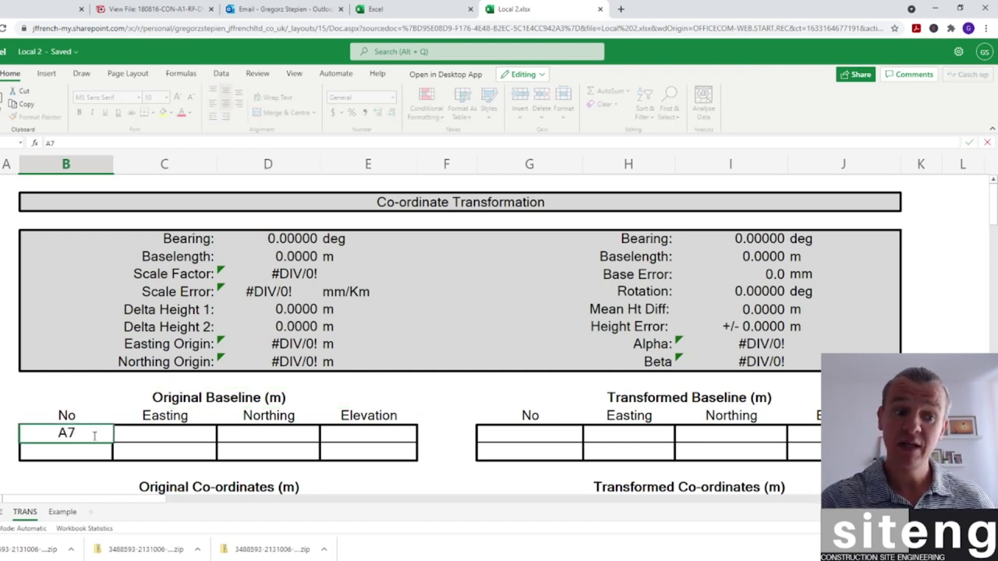
pyautogui.write('/AA')
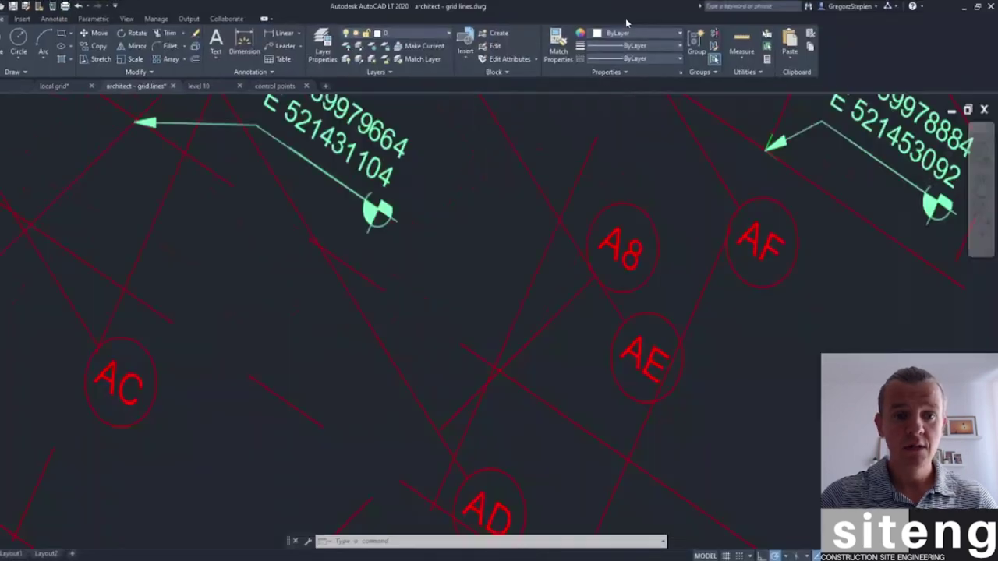
# Read the A7/AA coordinates in the AutoCAD drawing and enter easting 521424.824 and northing 189964.326 in the Excel sheet's Original Baseline
pyautogui.scroll(-6, 318, 357)
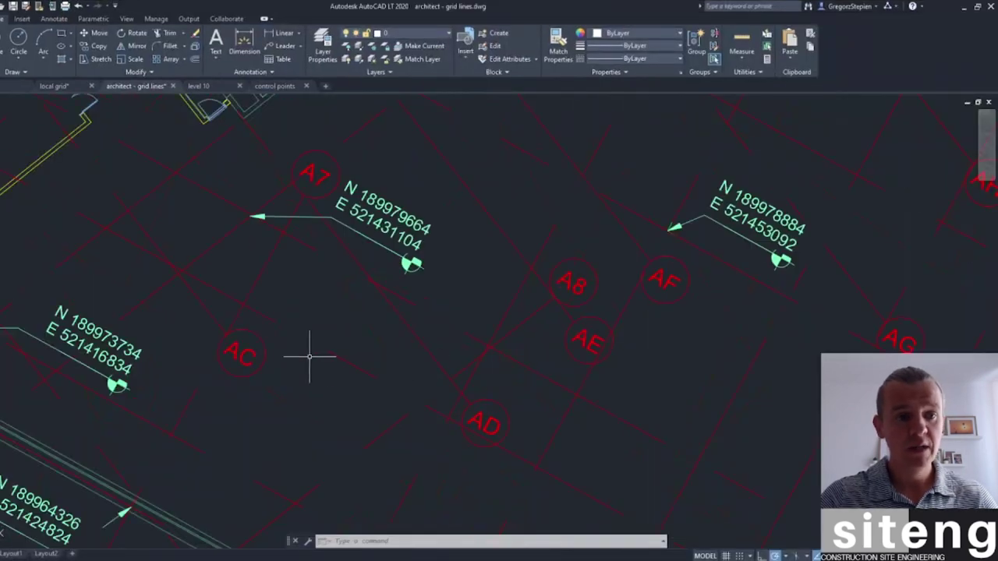
pyautogui.moveTo(292, 379); pyautogui.dragTo(474, 319, button='middle')
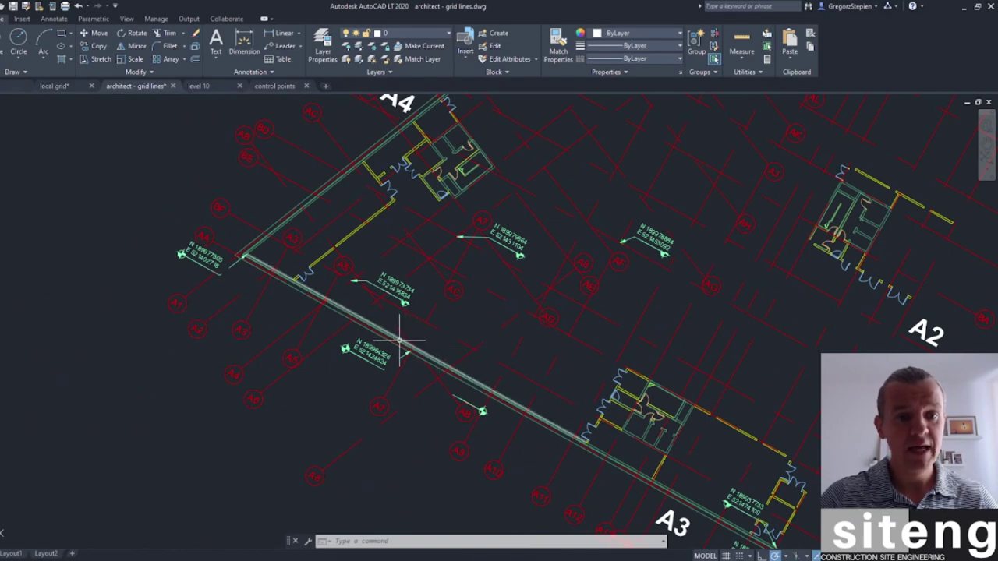
pyautogui.scroll(7, 394, 343)
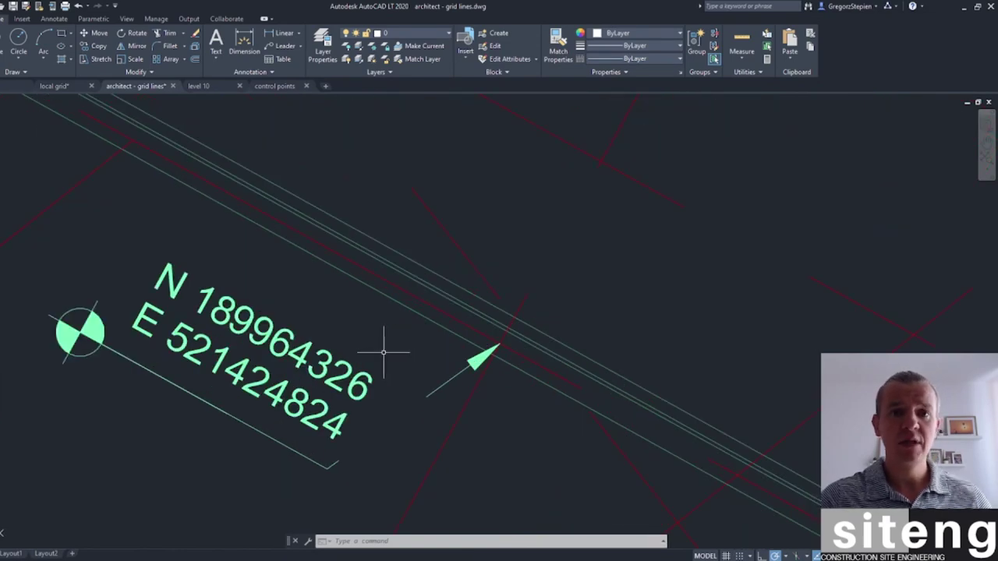
pyautogui.hotkey('alt', 'Tab')
pyautogui.write('521424.')
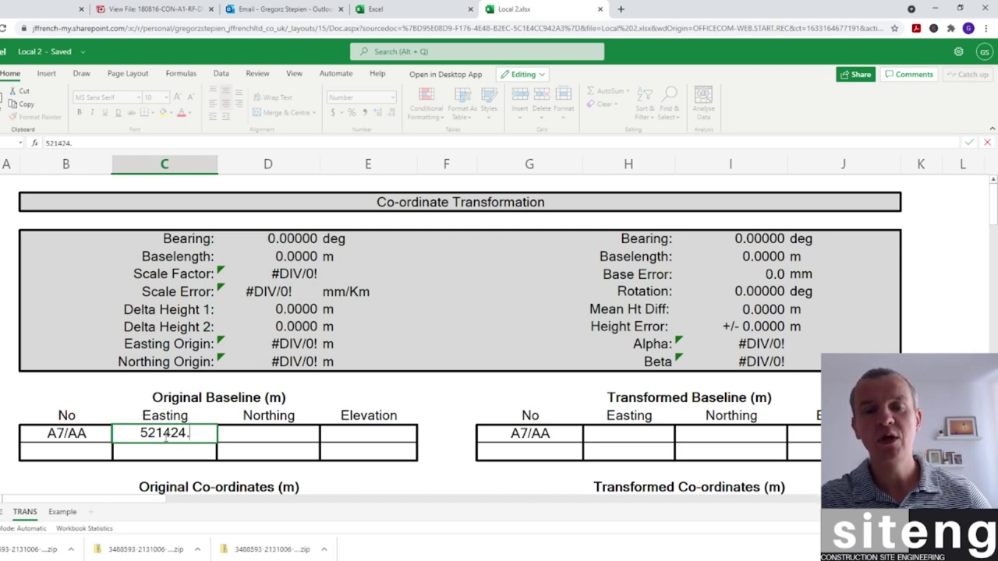
pyautogui.write('824')
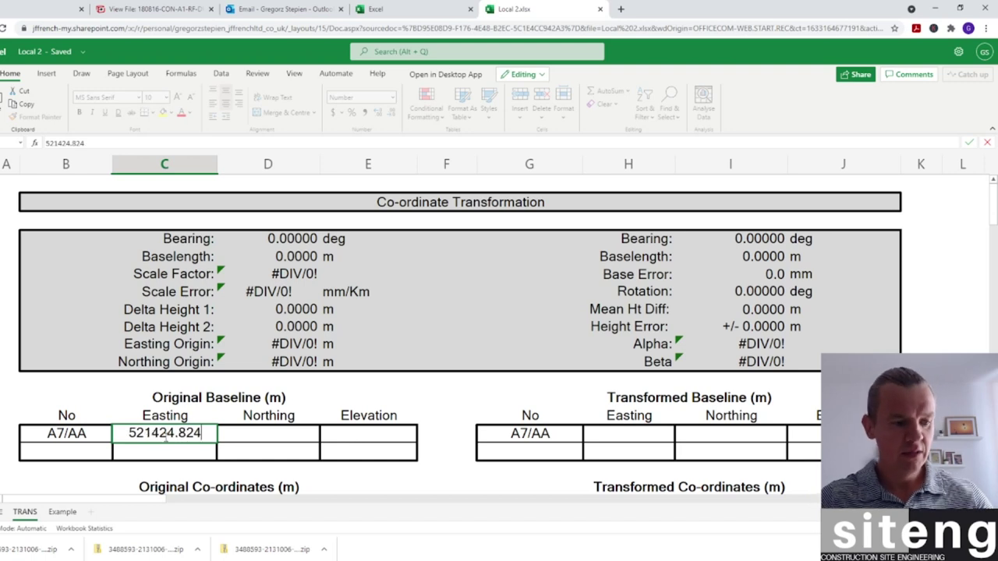
pyautogui.press('Tab')
pyautogui.write('18996432')
pyautogui.press('BackSpace')
pyautogui.press('BackSpace')
pyautogui.write('.326')
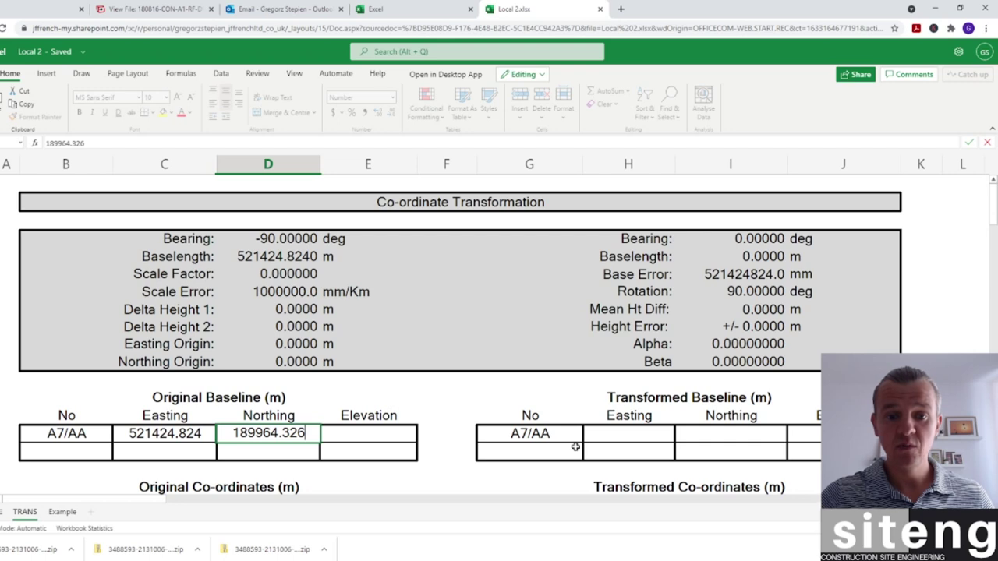
# Enter easting 5000.000 and northing 2000.000 for A7/AA in the Transformed Baseline
pyautogui.click(610, 434)
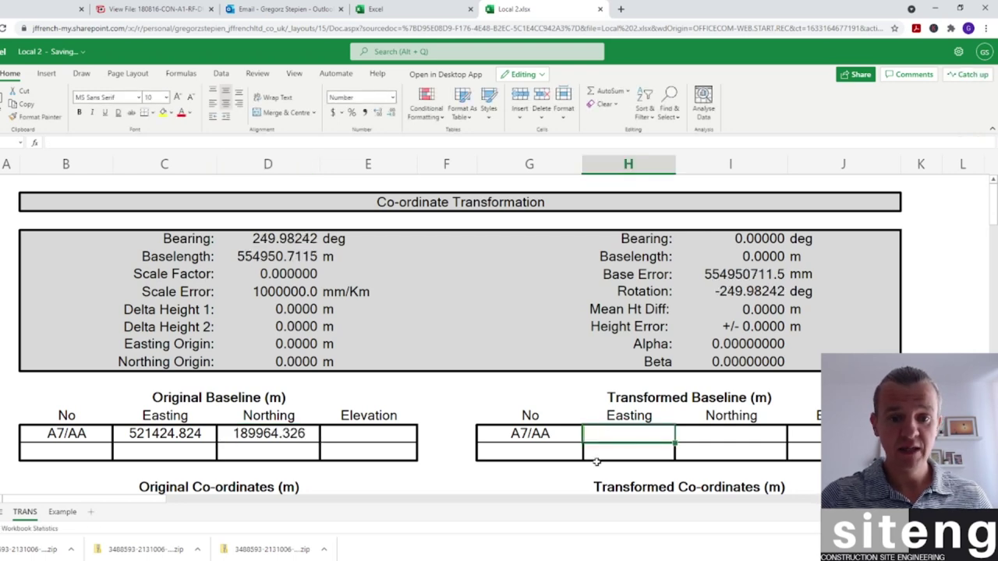
pyautogui.write('5')
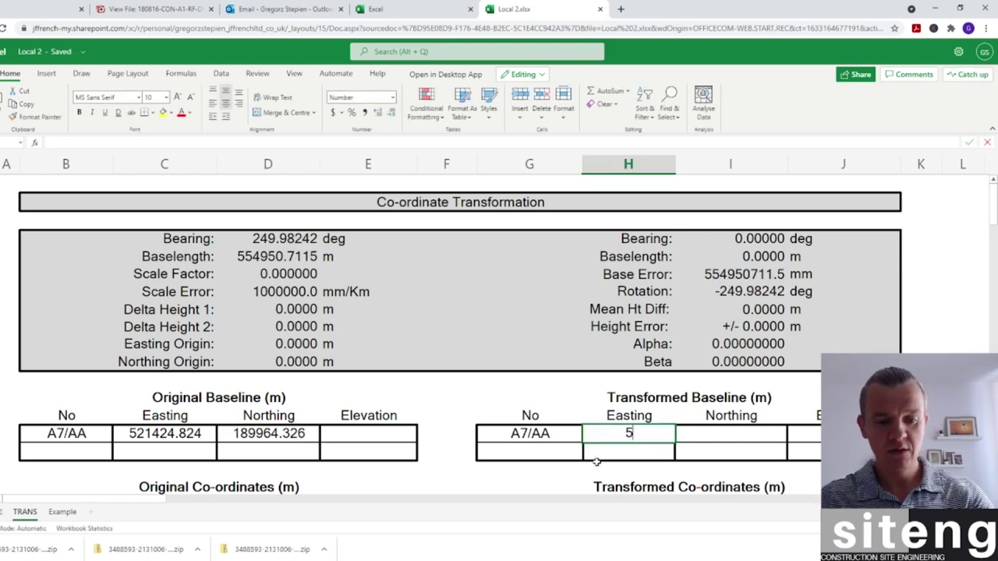
pyautogui.write('000.000')
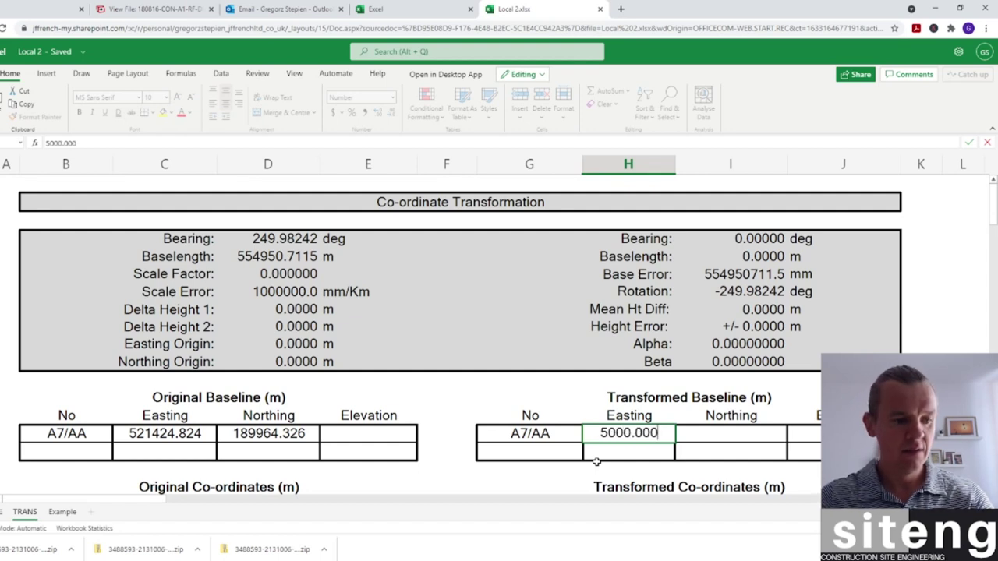
pyautogui.press('Tab')
pyautogui.write('20')
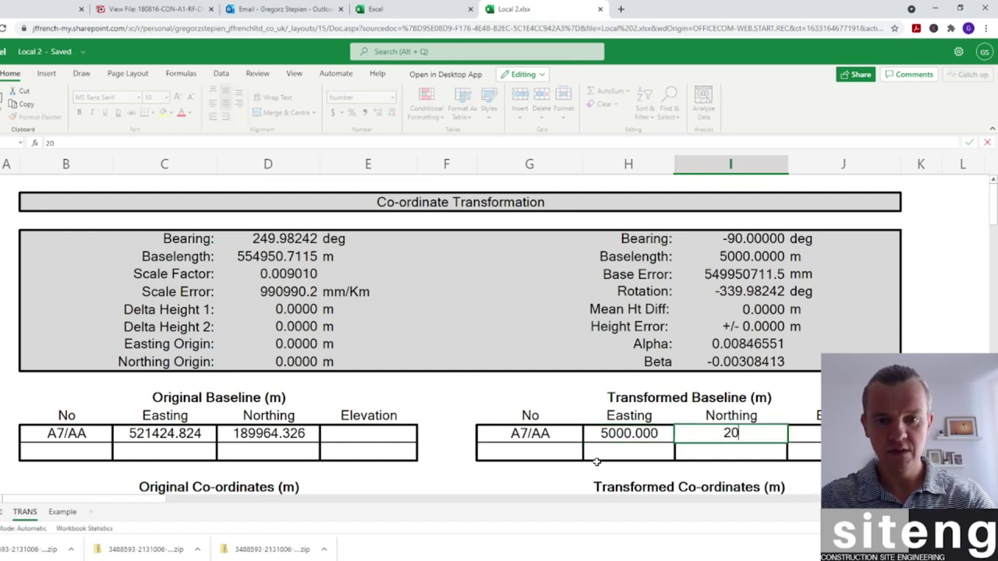
pyautogui.write('00.000')
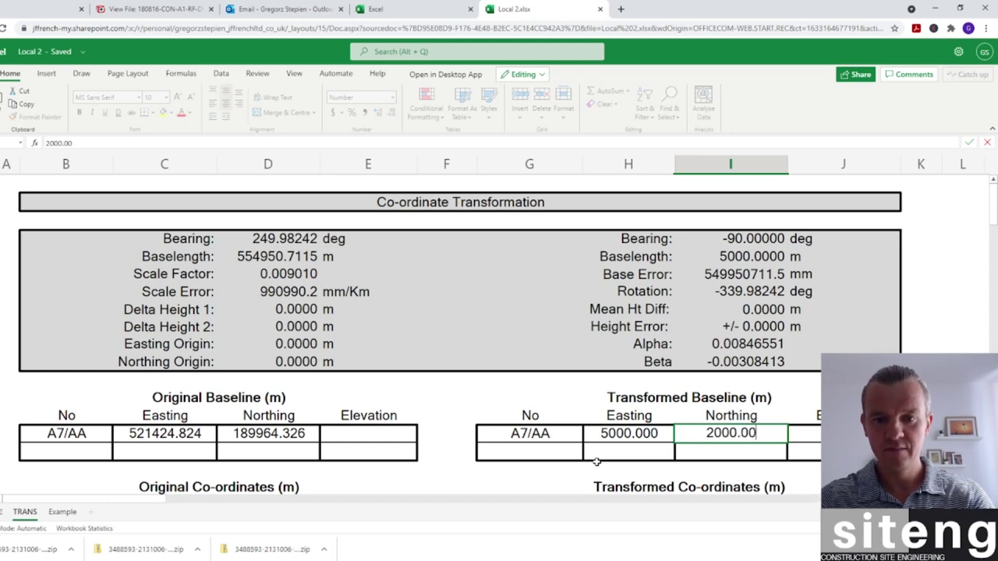
pyautogui.click(540, 448)
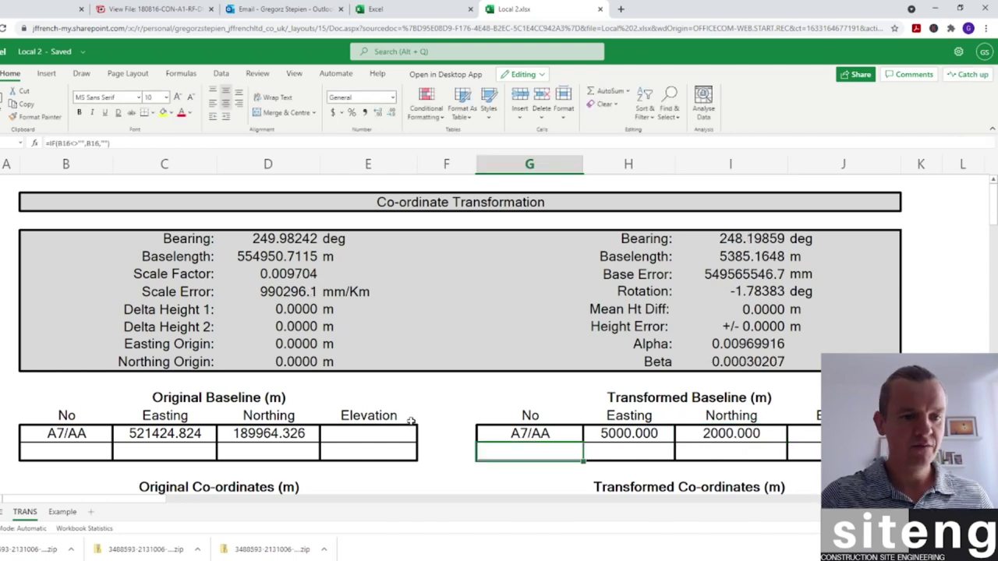
# Add A10/BC as the second Original Baseline point with easting 521453.092 and northing 189978.884
pyautogui.click(81, 452)
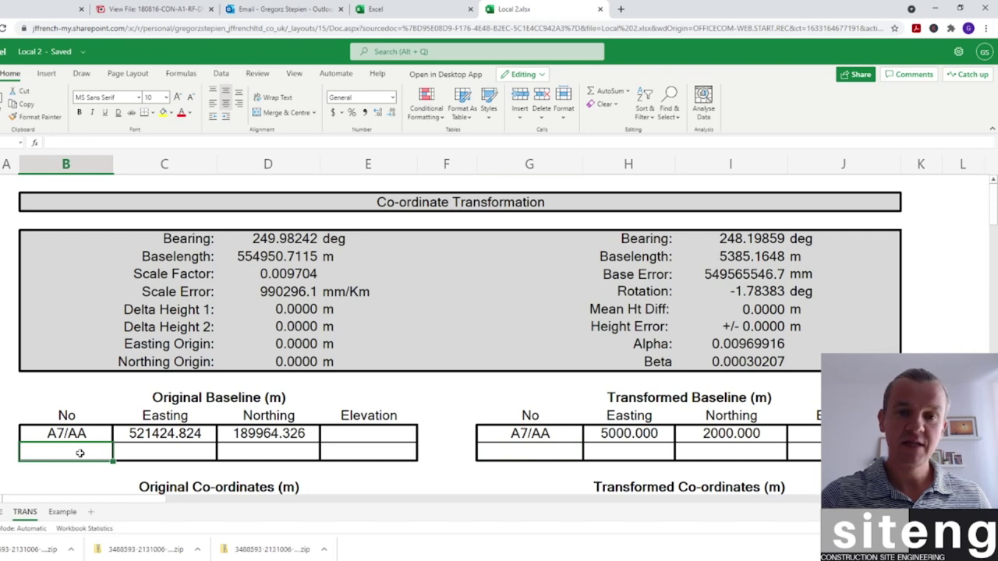
pyautogui.write('A10/')
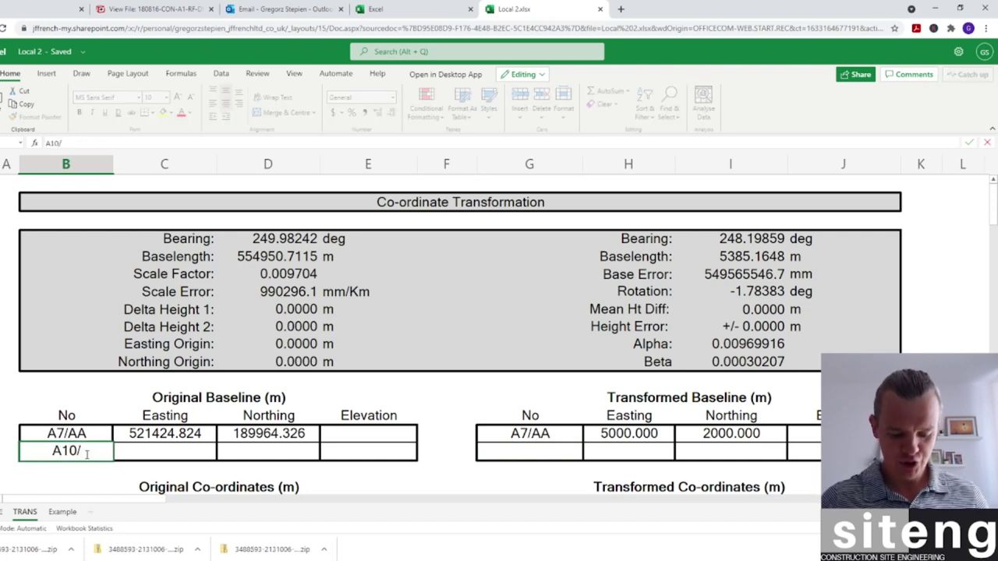
pyautogui.write('BC')
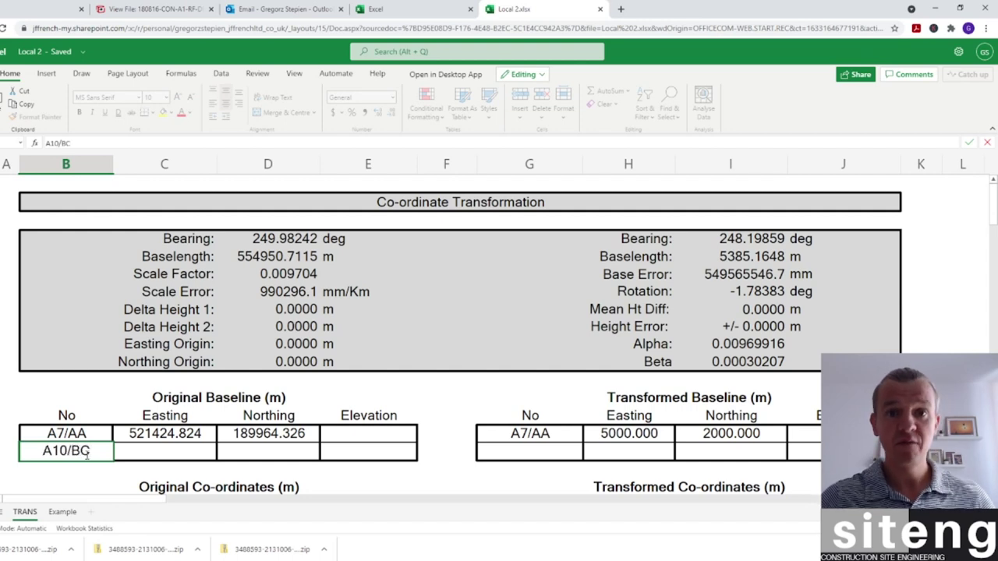
pyautogui.click(158, 453)
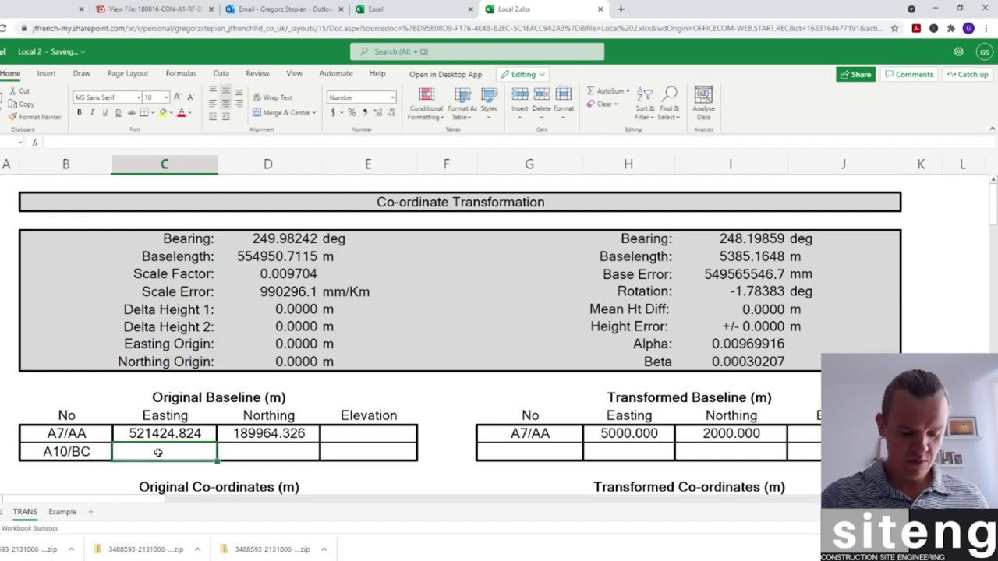
pyautogui.write('521453.092')
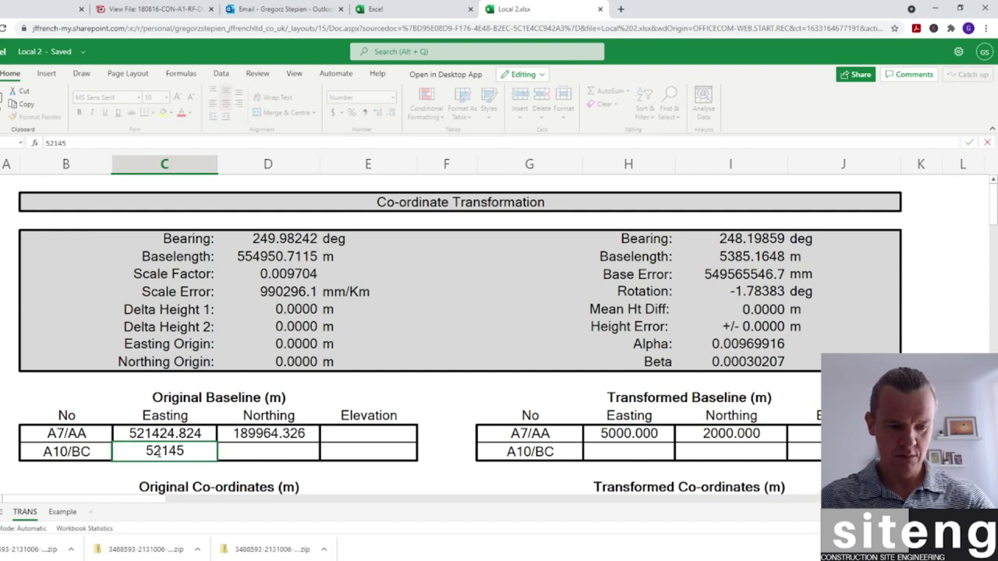
pyautogui.click(241, 450)
pyautogui.write('189')
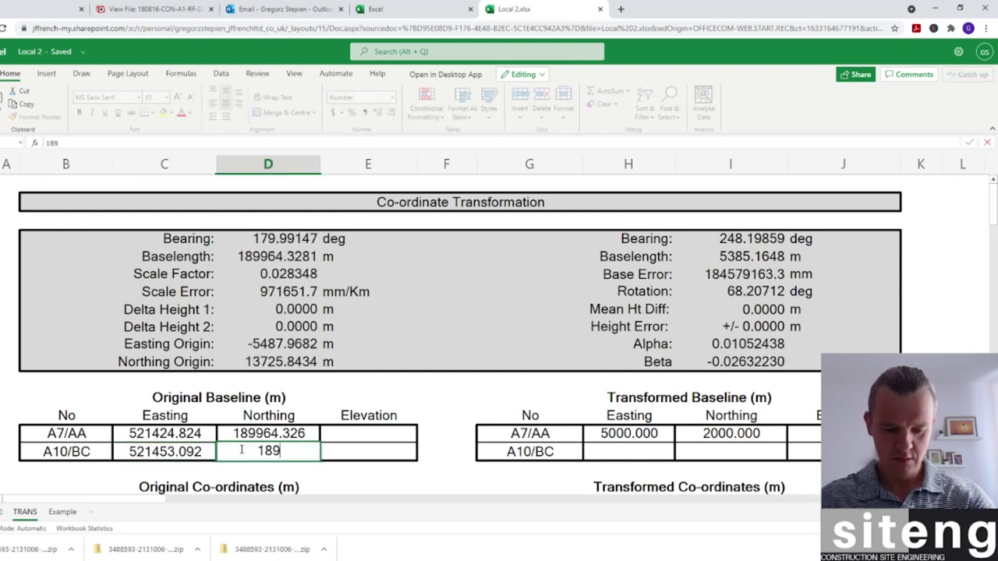
pyautogui.write('978.884')
pyautogui.click(337, 448)
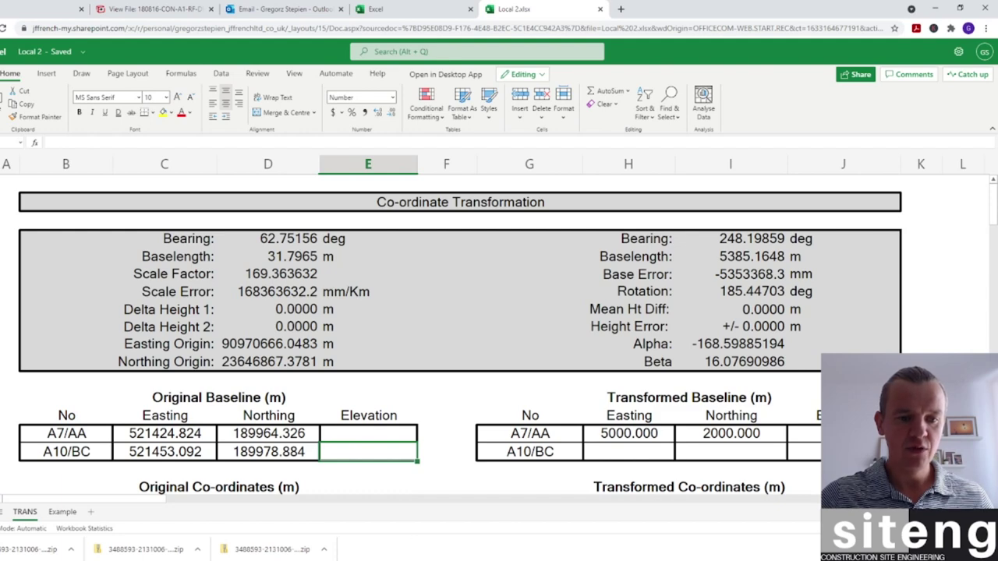
# Switch to the local grid drawing in AutoCAD and place a point at the intersection of gridlines A10 and BC
pyautogui.click(223, 529)
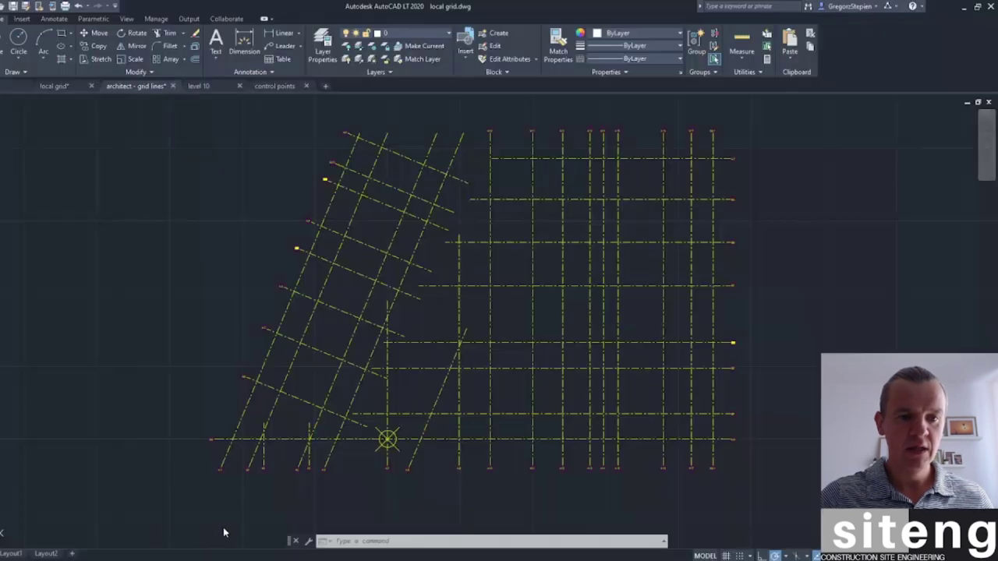
pyautogui.scroll(5, 741, 349)
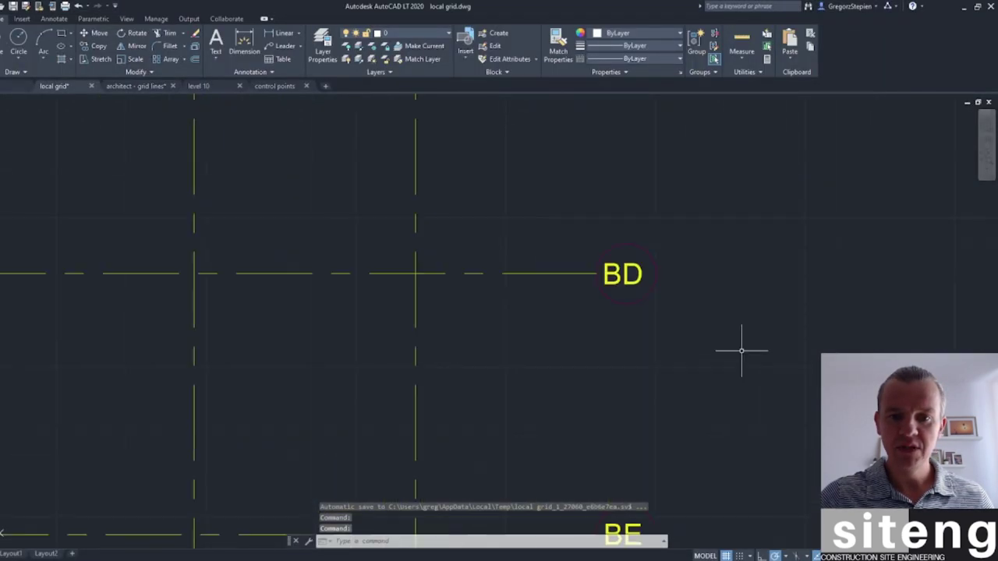
pyautogui.scroll(-4, 636, 320)
pyautogui.moveTo(580, 239); pyautogui.dragTo(356, 346, button='middle')
pyautogui.scroll(-2, 356, 345)
pyautogui.moveTo(215, 357); pyautogui.dragTo(370, 338, button='middle')
pyautogui.scroll(-3, 370, 338)
pyautogui.scroll(1, 312, 412)
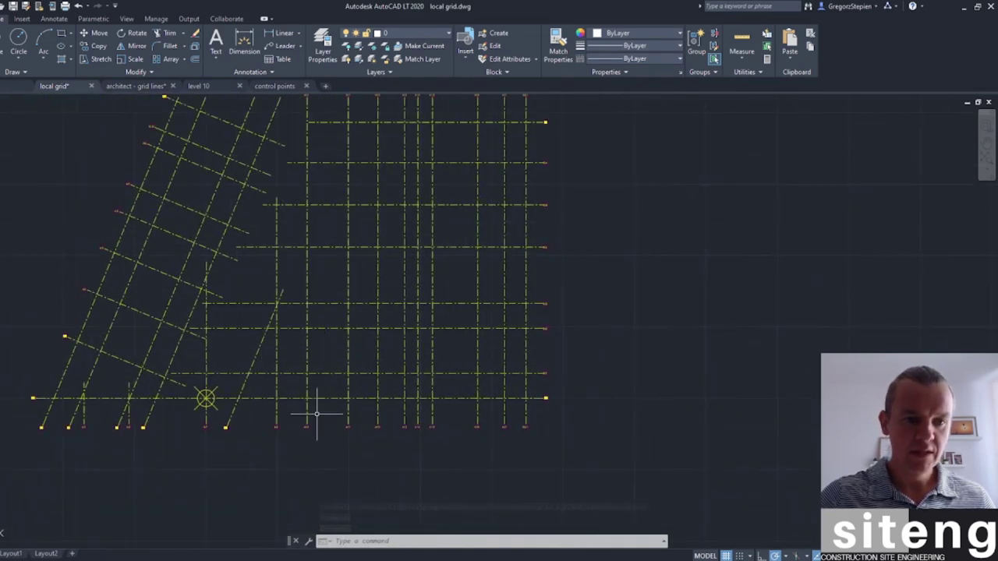
pyautogui.moveTo(313, 210); pyautogui.dragTo(323, 330, button='middle')
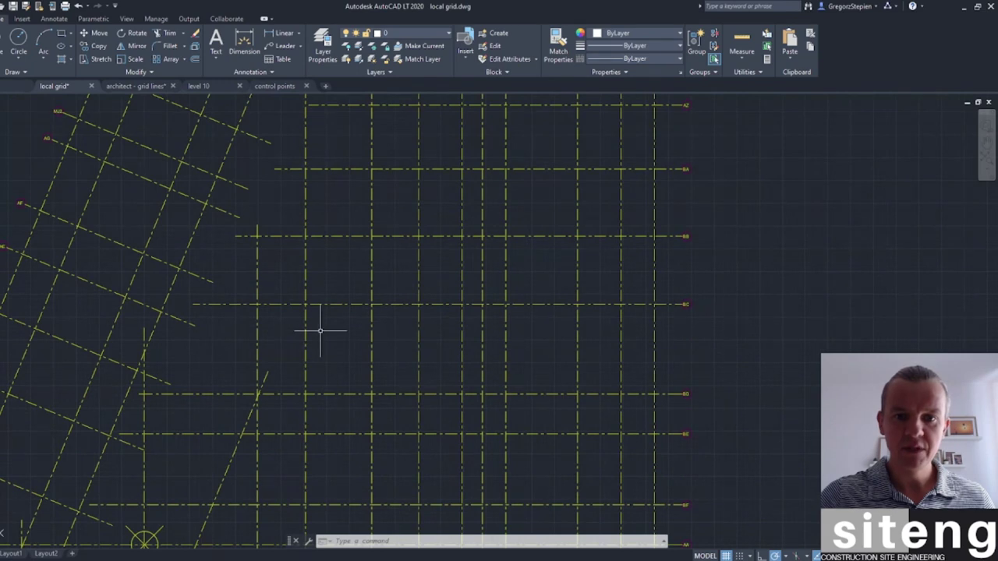
pyautogui.write('point')
pyautogui.press('Return')
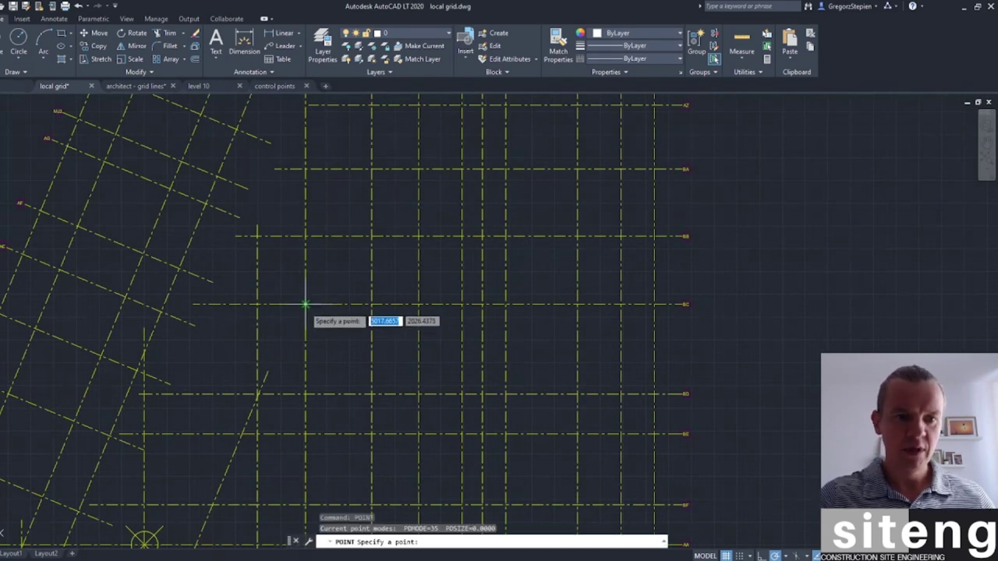
pyautogui.click(306, 304)
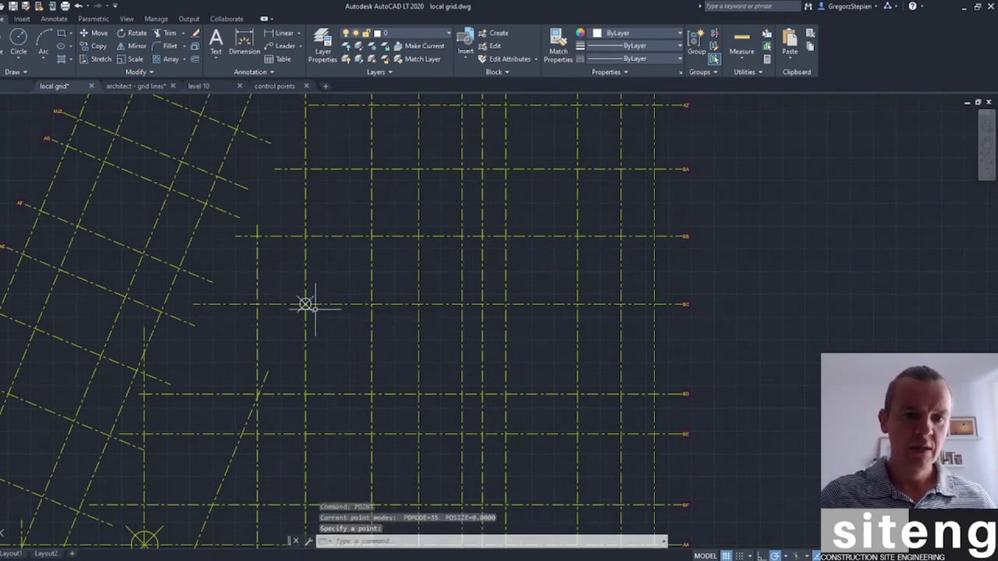
pyautogui.scroll(5, 302, 293)
pyautogui.press('Escape')
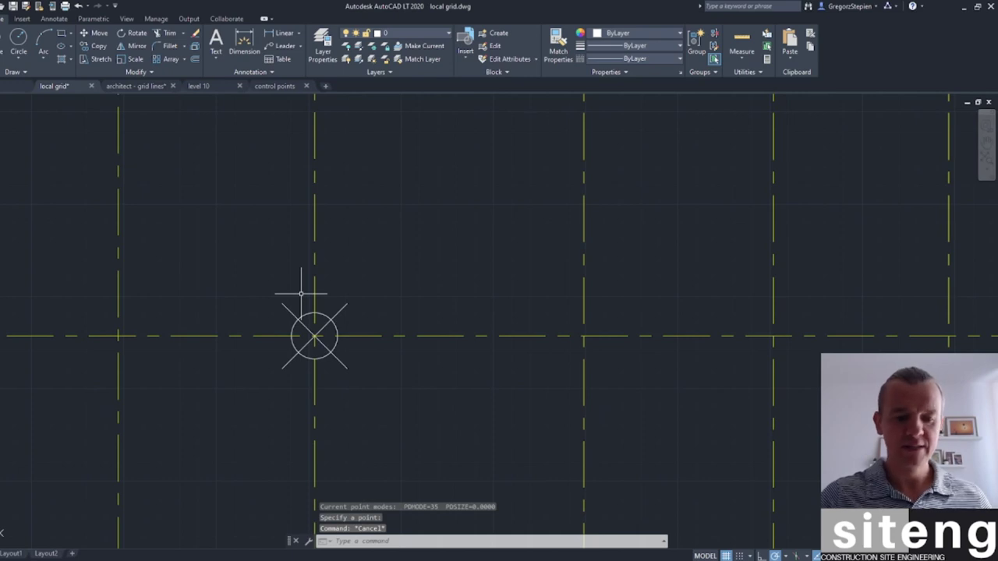
# Identify the A10/BC point's local coordinates and enter easting 5017.666 and northing 2026.438 in the Excel sheet's Transformed Baseline
pyautogui.write('id')
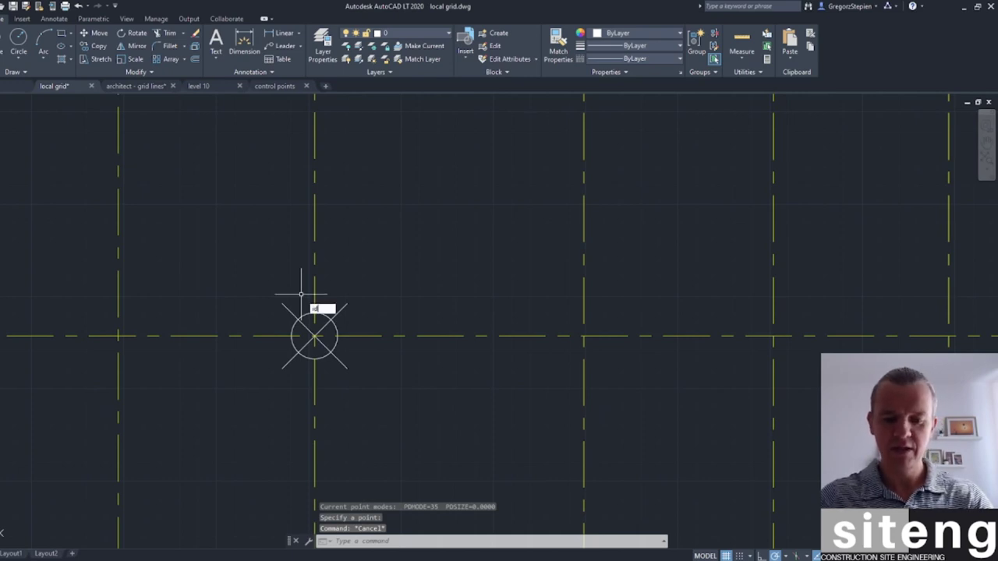
pyautogui.press('Return')
pyautogui.click(315, 336)
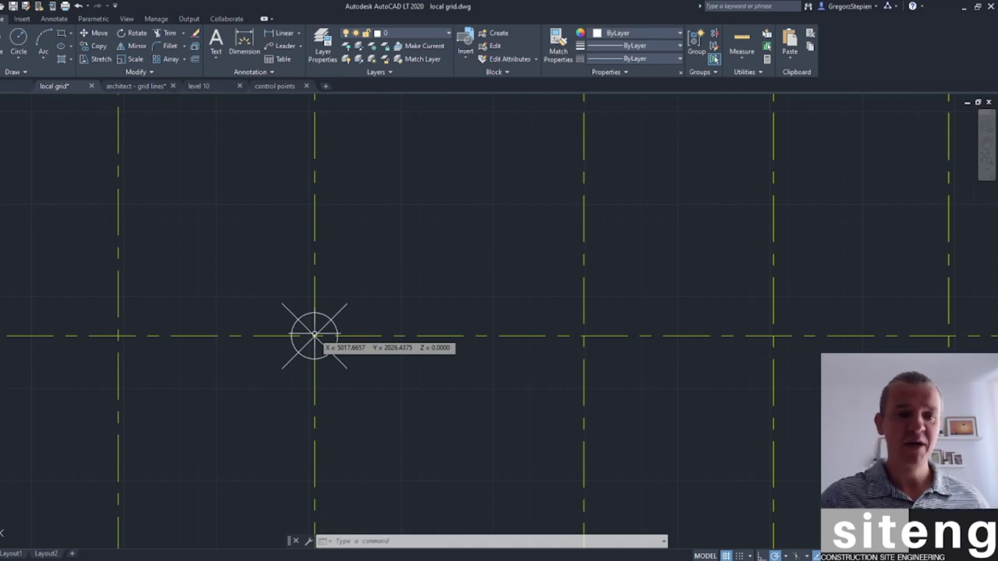
pyautogui.hotkey('alt', 'Tab')
pyautogui.write('5017.666')
pyautogui.press('Tab')
pyautogui.write('2026.438')
pyautogui.click(446, 381)
pyautogui.scroll(-1, 443, 369)
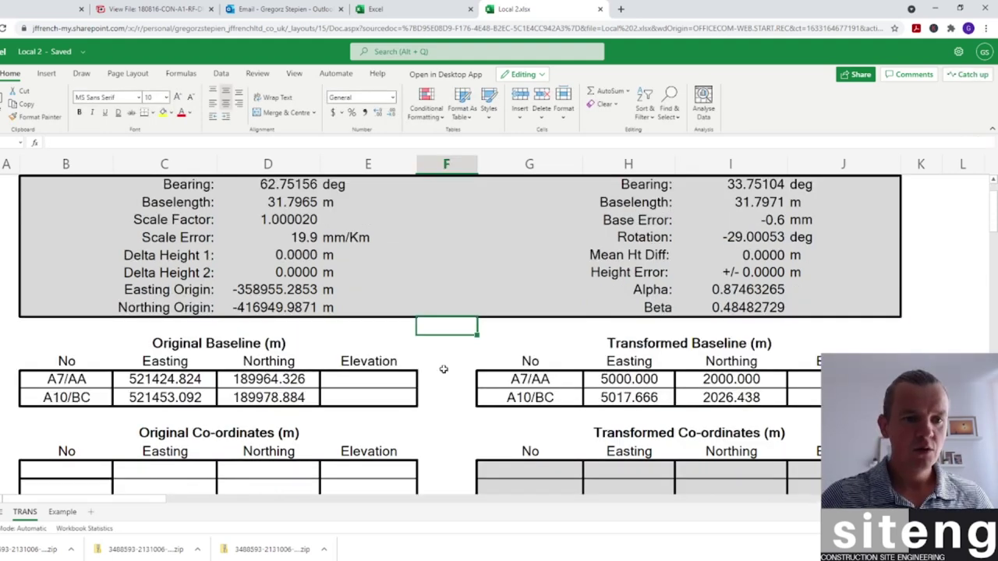
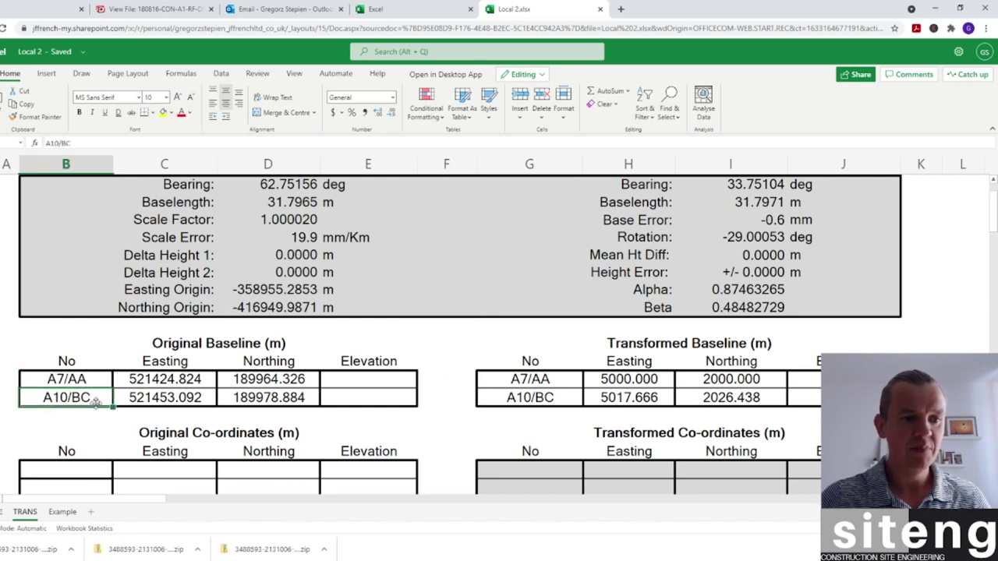
# Compare the A7/AA and A10/BC baseline entries and review the results block with bearings, baselengths, scale and rotation
pyautogui.click(153, 382)
pyautogui.click(484, 382)
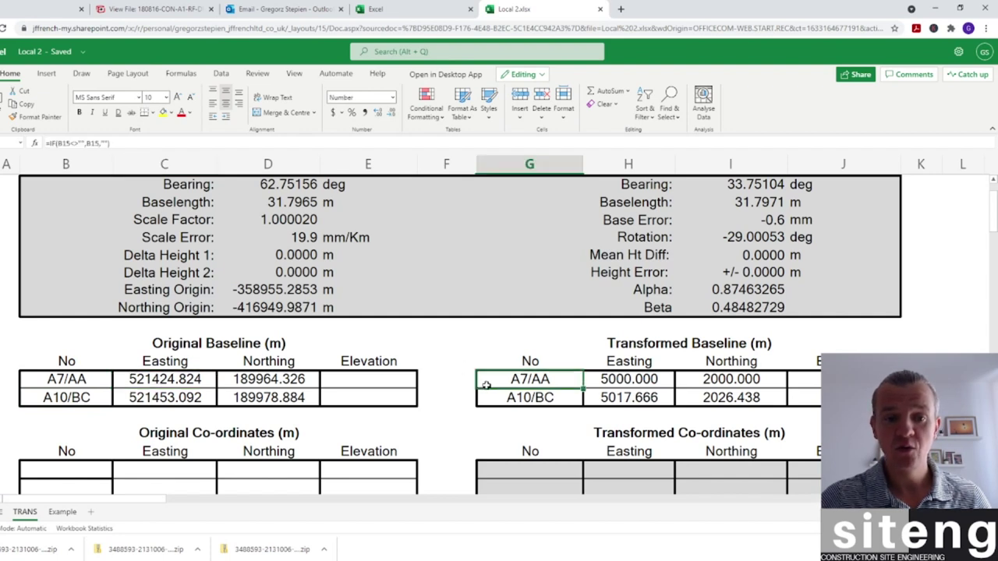
pyautogui.moveTo(159, 184); pyautogui.dragTo(799, 308)
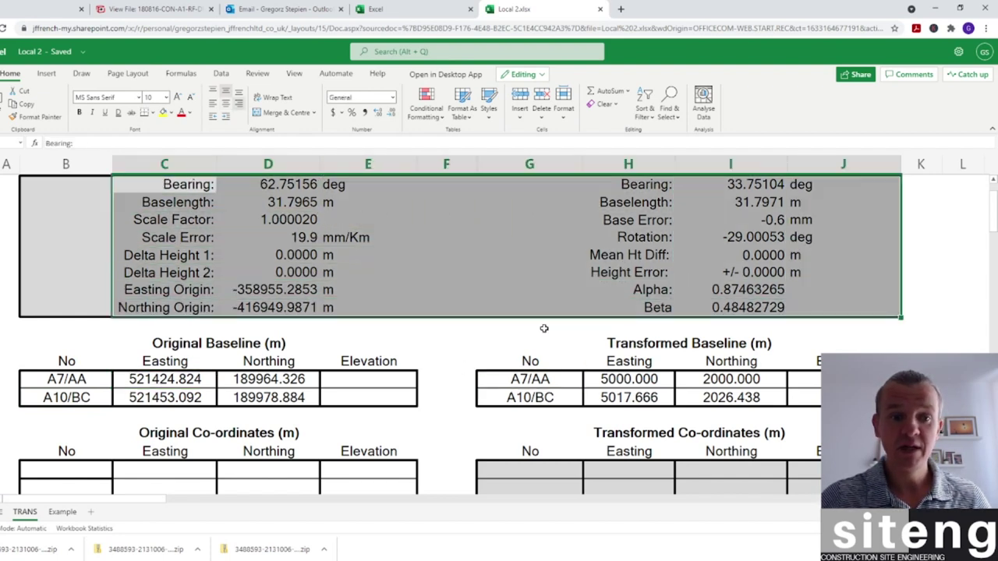
pyautogui.click(487, 326)
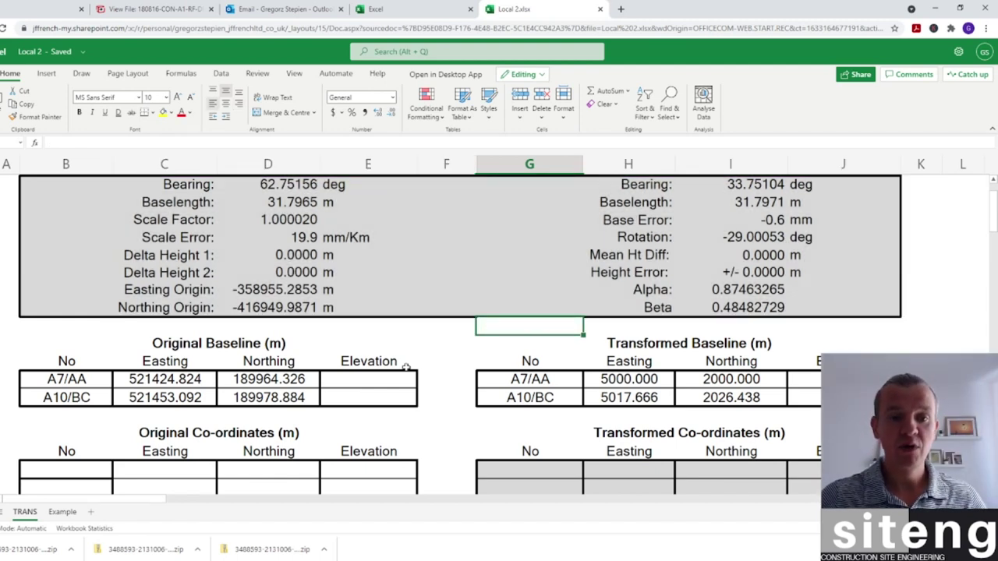
pyautogui.click(444, 361)
pyautogui.click(442, 381)
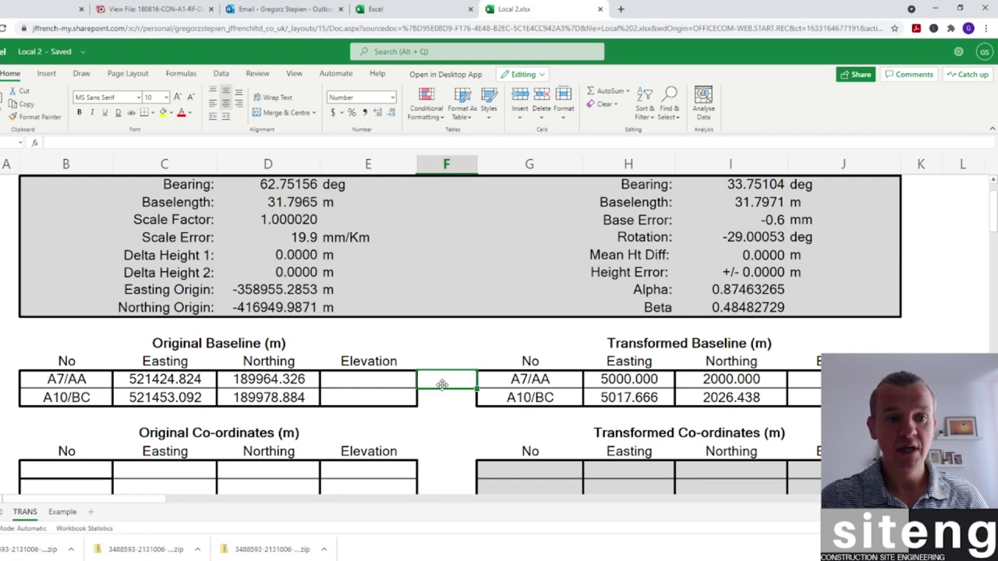
# Examine the empty Original and Transformed Co-ordinates tables together with the baseline tables and transformation results above them
pyautogui.scroll(-5, 442, 382)
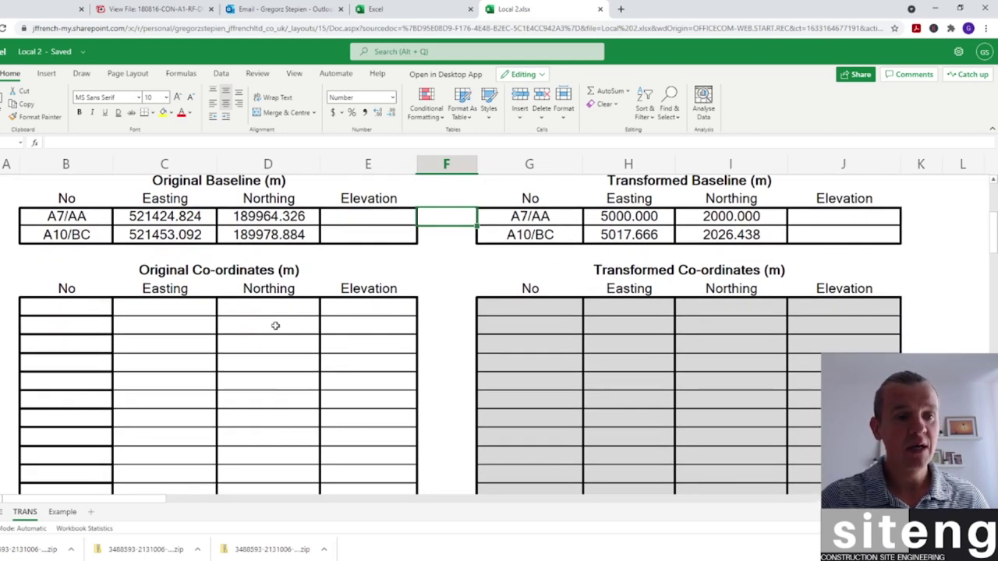
pyautogui.click(169, 302)
pyautogui.click(240, 303)
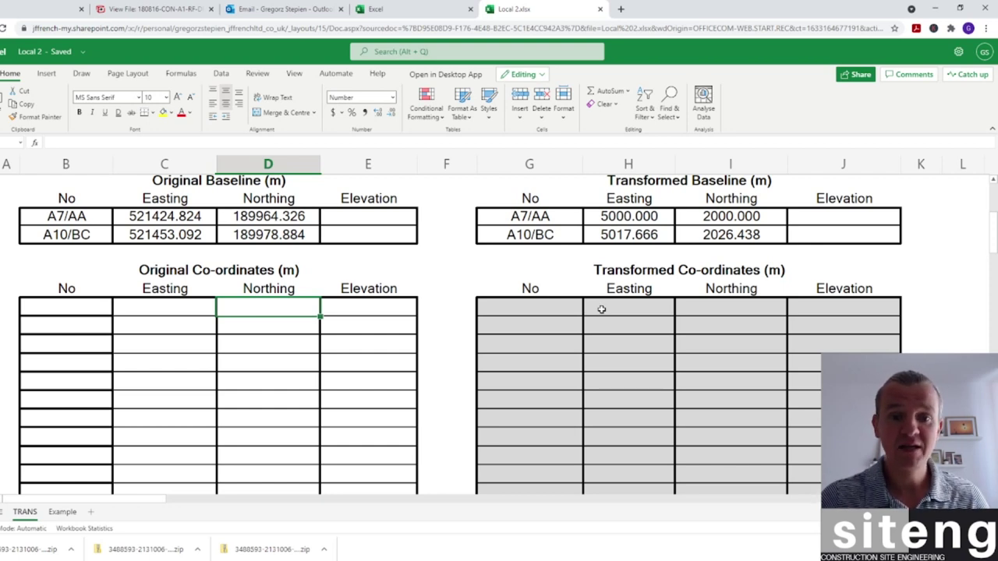
pyautogui.scroll(2, 602, 310)
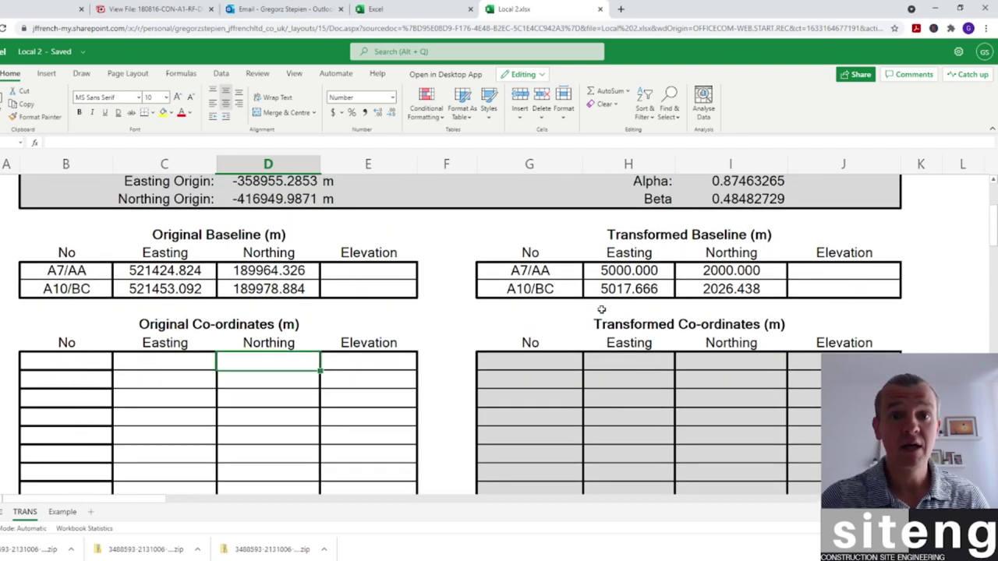
pyautogui.scroll(4, 601, 309)
pyautogui.scroll(-4, 602, 309)
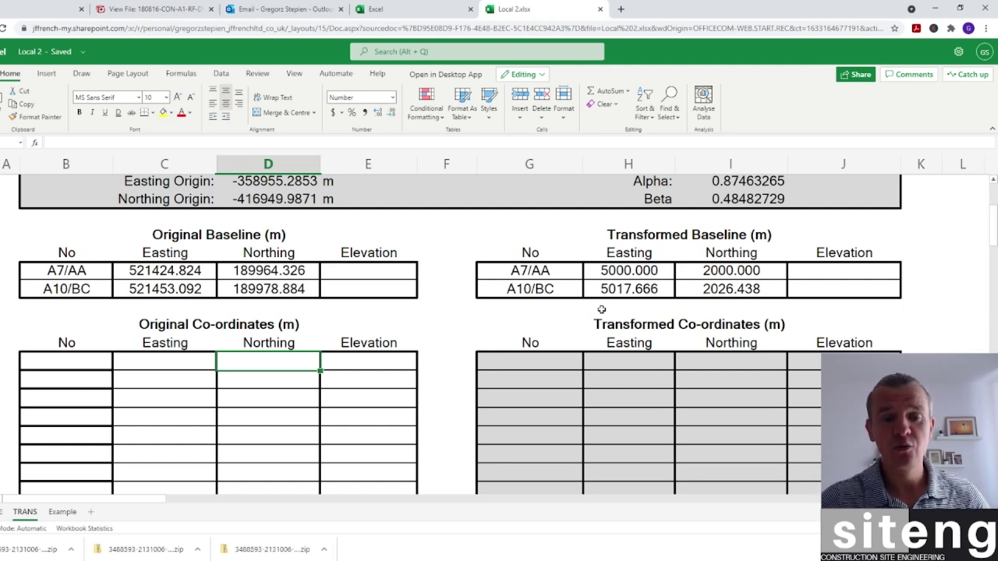
pyautogui.click(444, 289)
pyautogui.scroll(1, 443, 290)
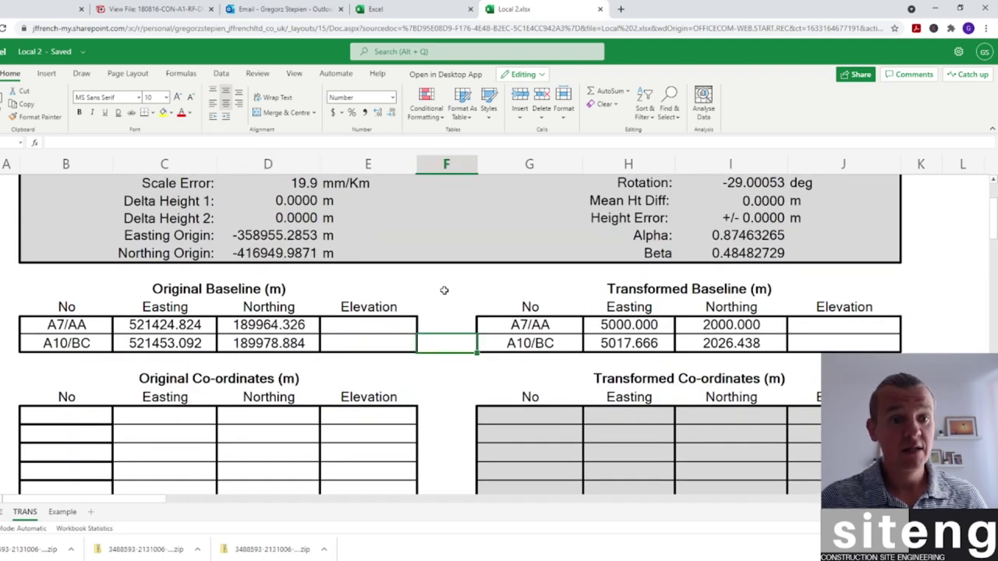
pyautogui.scroll(-2, 444, 290)
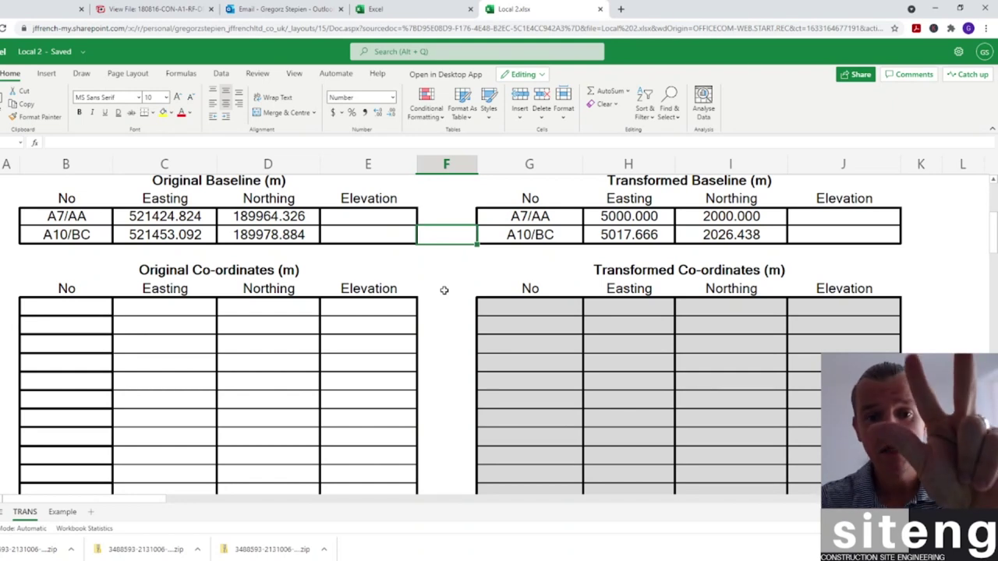
pyautogui.scroll(3, 444, 290)
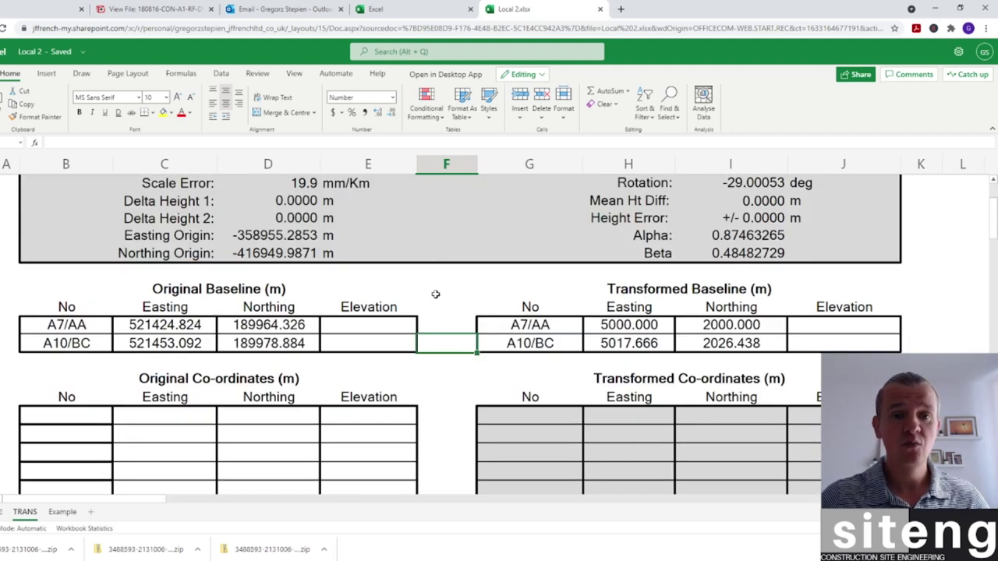
# Switch to the control points drawing in AutoCAD and select the BPL05 survey station's marker and label
pyautogui.scroll(-1, 435, 293)
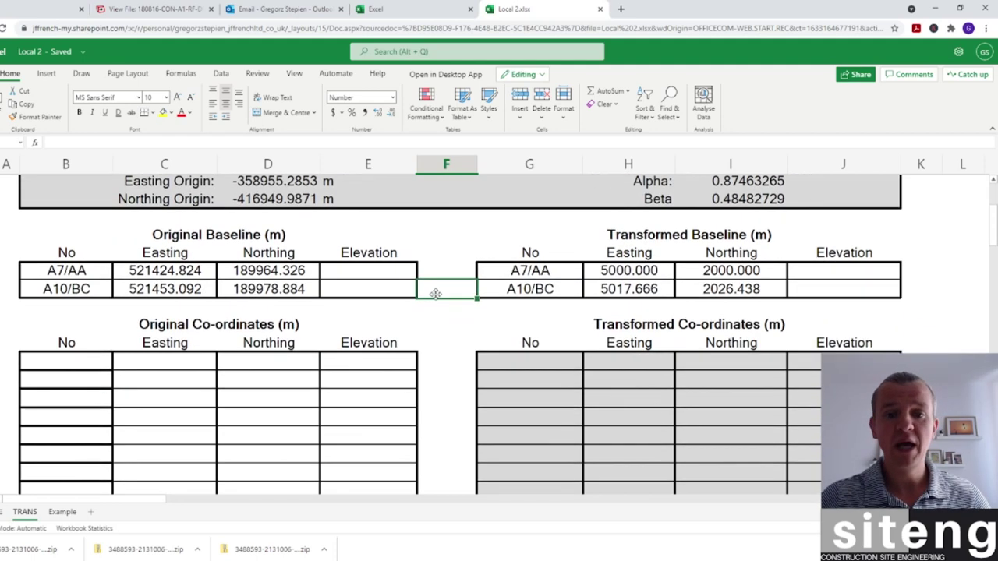
pyautogui.click(162, 378)
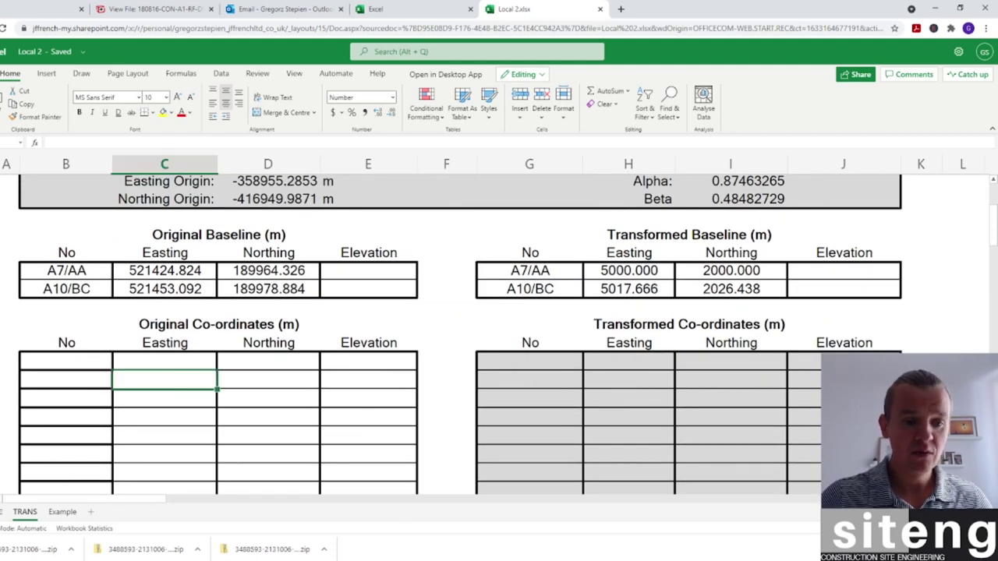
pyautogui.moveTo(432, 555)
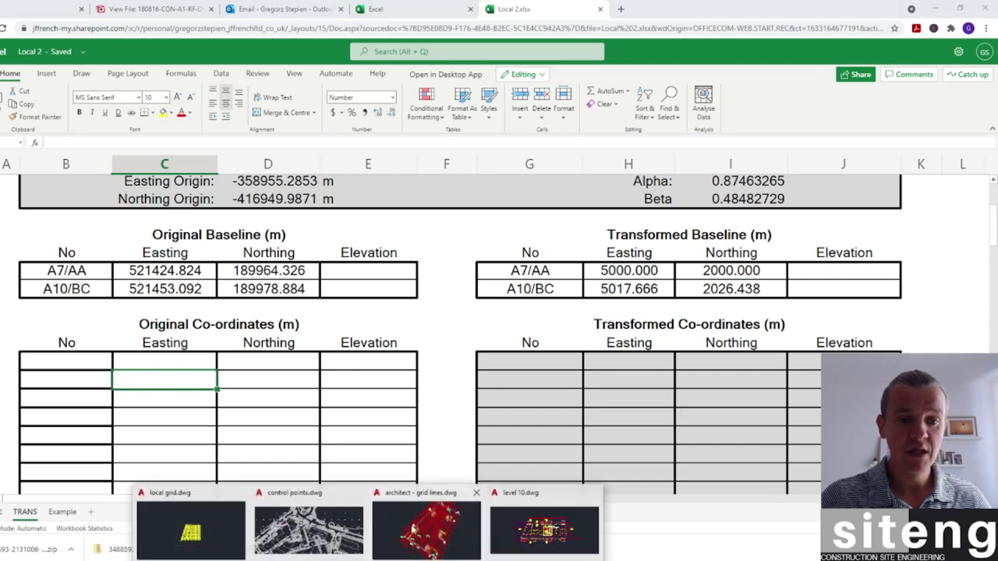
pyautogui.click(343, 531)
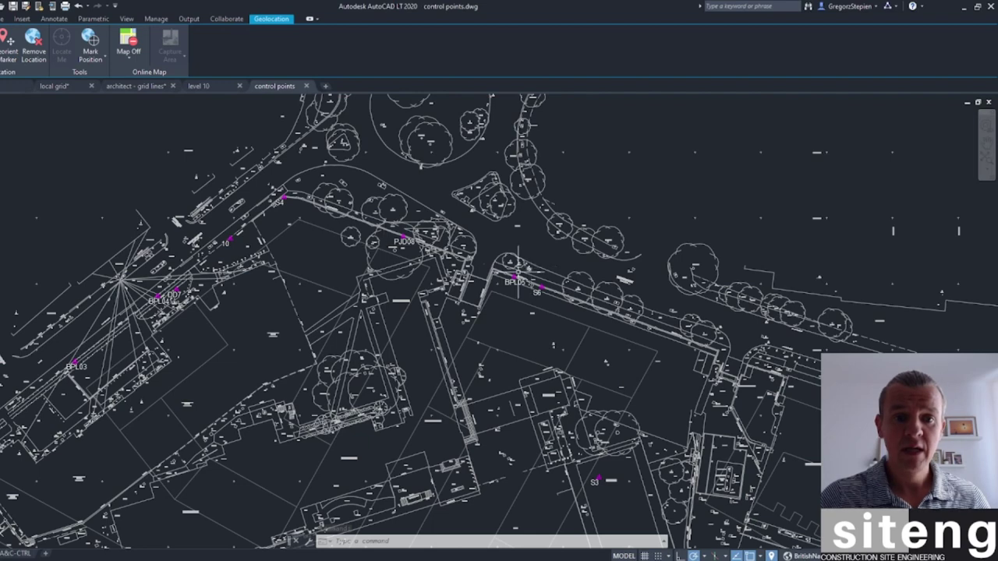
pyautogui.scroll(10, 507, 275)
pyautogui.click(552, 367)
pyautogui.press('Escape')
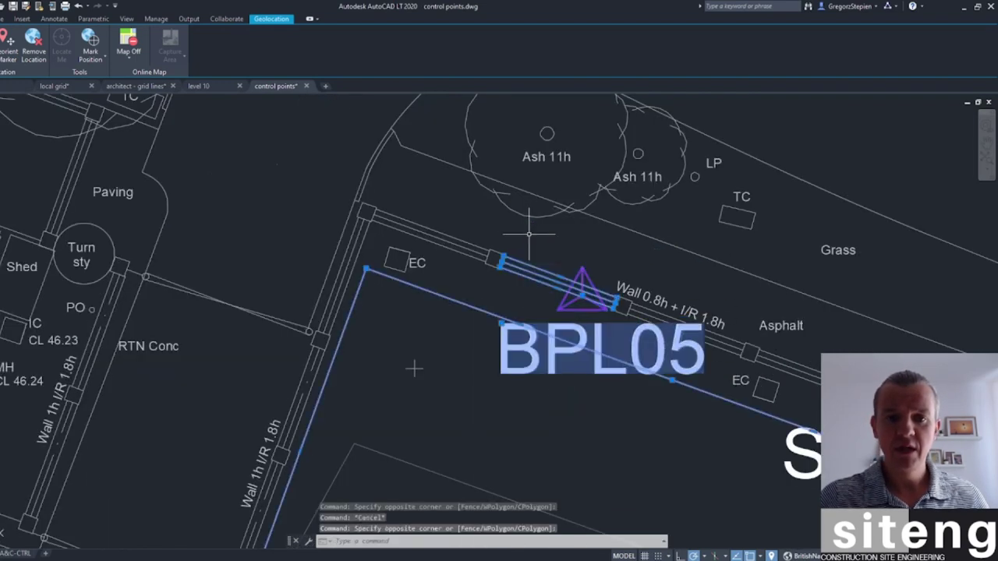
pyautogui.click(528, 236)
pyautogui.click(637, 337)
pyautogui.click(502, 374)
# Add the BPL04 station's marker and label, beside DD7, to the selection
pyautogui.scroll(-10, 464, 361)
pyautogui.click(438, 344)
pyautogui.scroll(6, 129, 365)
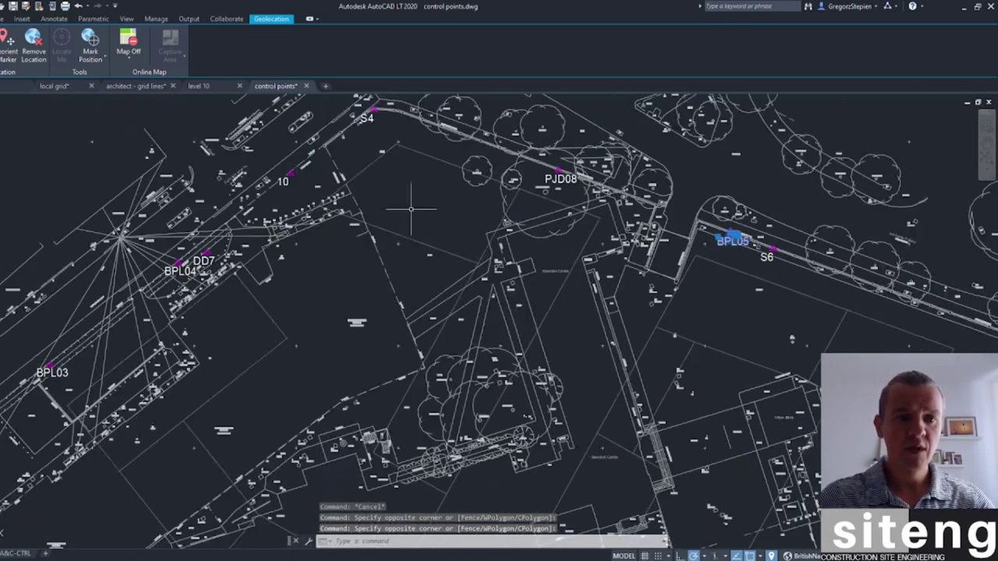
pyautogui.scroll(4, 351, 395)
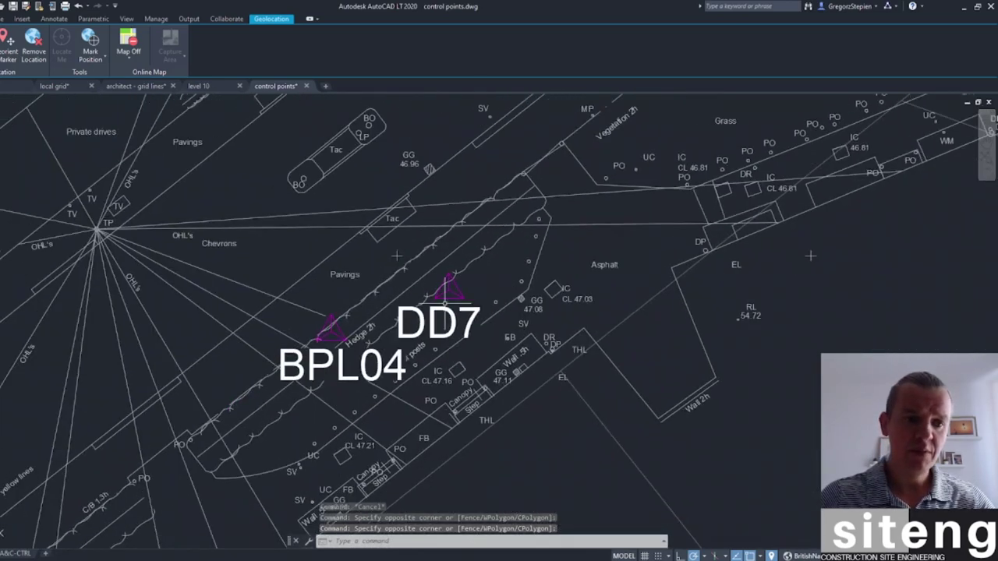
pyautogui.click(289, 324)
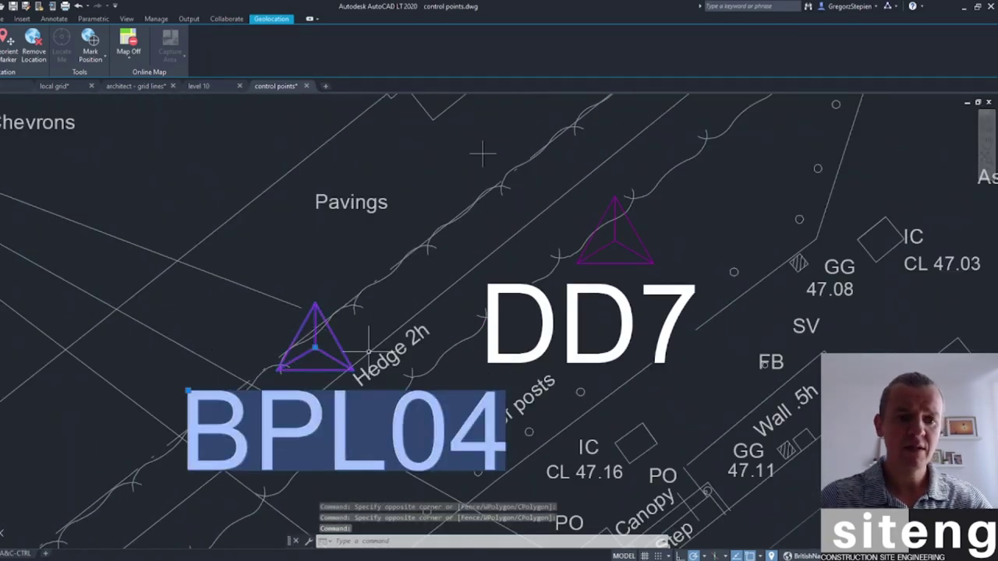
pyautogui.scroll(-8, 297, 328)
pyautogui.scroll(6, 401, 353)
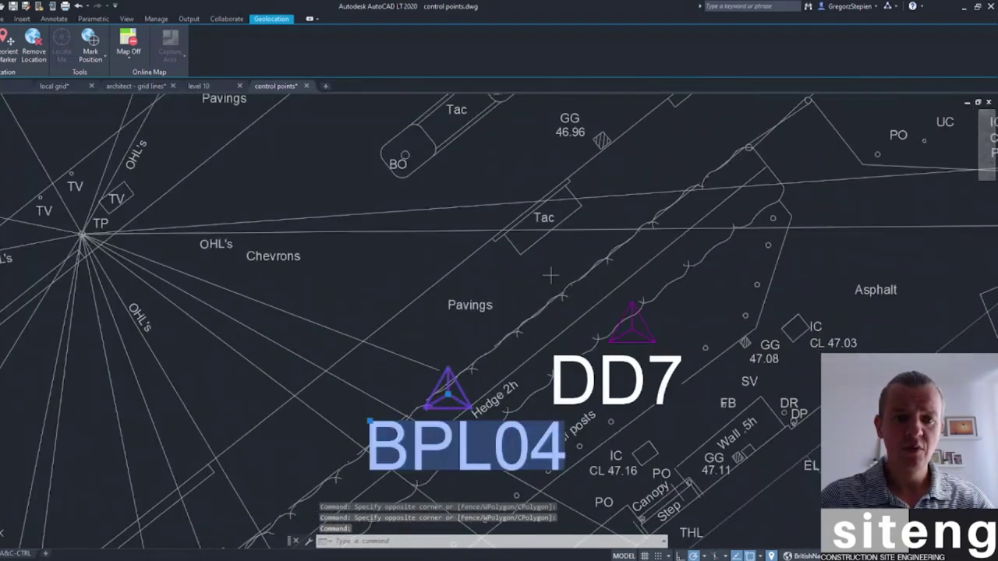
pyautogui.click(401, 352)
# Add the BPL01 station's marker and label to the selected control points
pyautogui.scroll(-4, 577, 429)
pyautogui.scroll(-2, 631, 436)
pyautogui.moveTo(631, 440); pyautogui.dragTo(546, 122, button='middle')
pyautogui.scroll(-3, 550, 156)
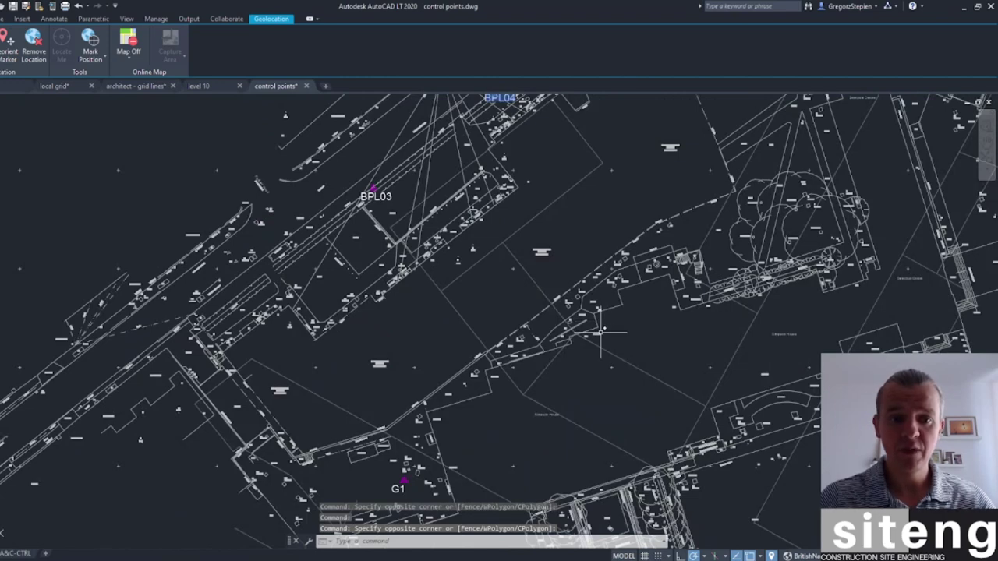
pyautogui.scroll(-3, 601, 318)
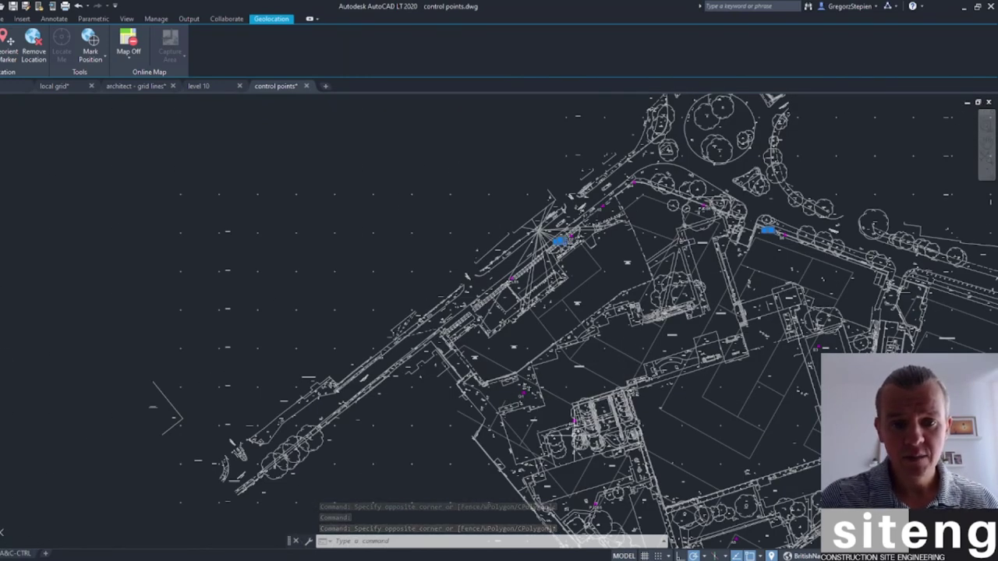
pyautogui.scroll(10, 538, 398)
pyautogui.scroll(2, 529, 341)
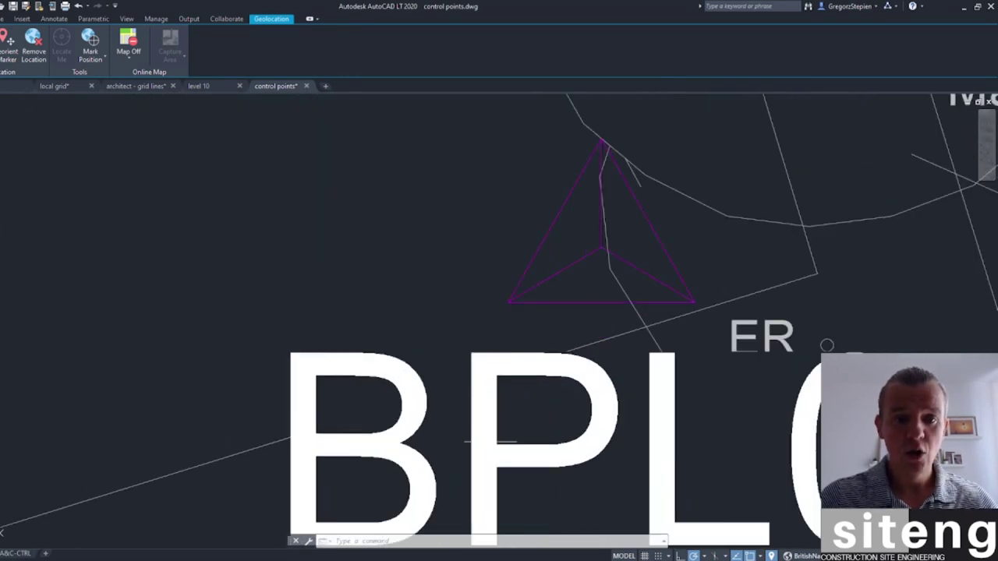
pyautogui.click(290, 352)
pyautogui.scroll(-10, 491, 234)
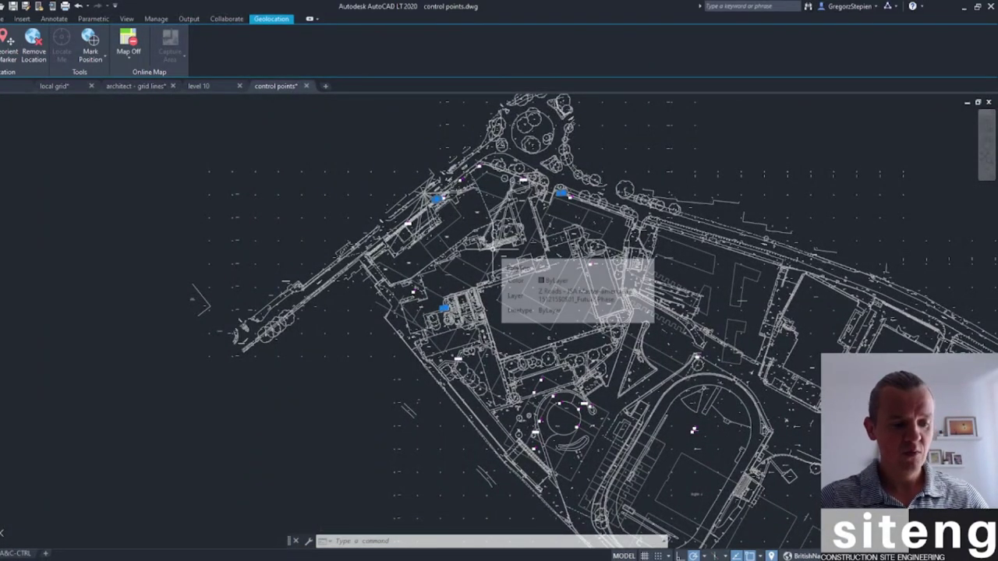
# Copy the selected BPL05, BPL04 and BPL01 control points with base point 0,0
pyautogui.hotkey('ctrl', 'shift', 'c')
pyautogui.write('0,0')
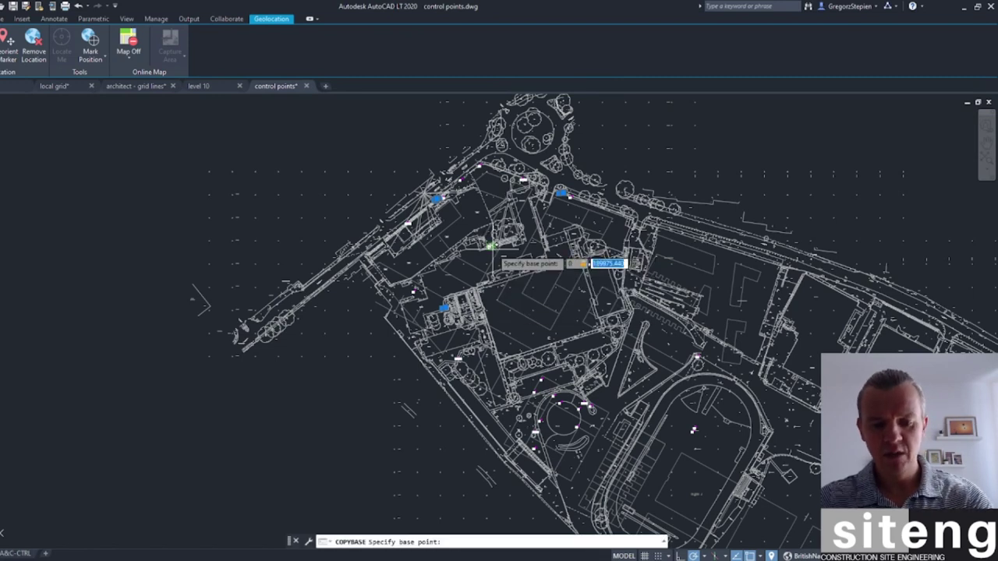
pyautogui.press('Return')
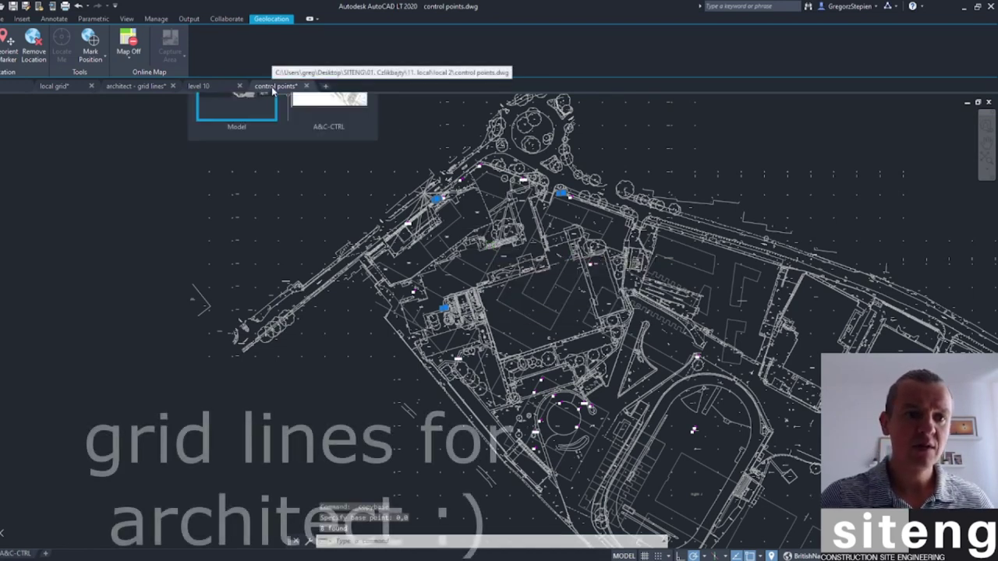
# Paste the copied control points into the architect - grid lines drawing at insertion point 0,0
pyautogui.click(136, 85)
pyautogui.scroll(-5, 515, 290)
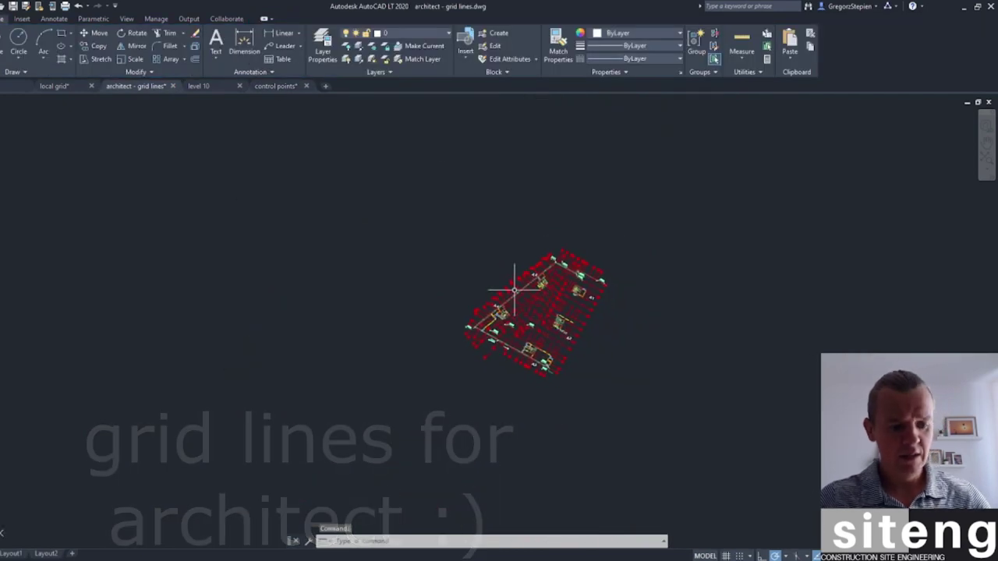
pyautogui.hotkey('ctrl', 'v')
pyautogui.write('0,0')
pyautogui.press('Return')
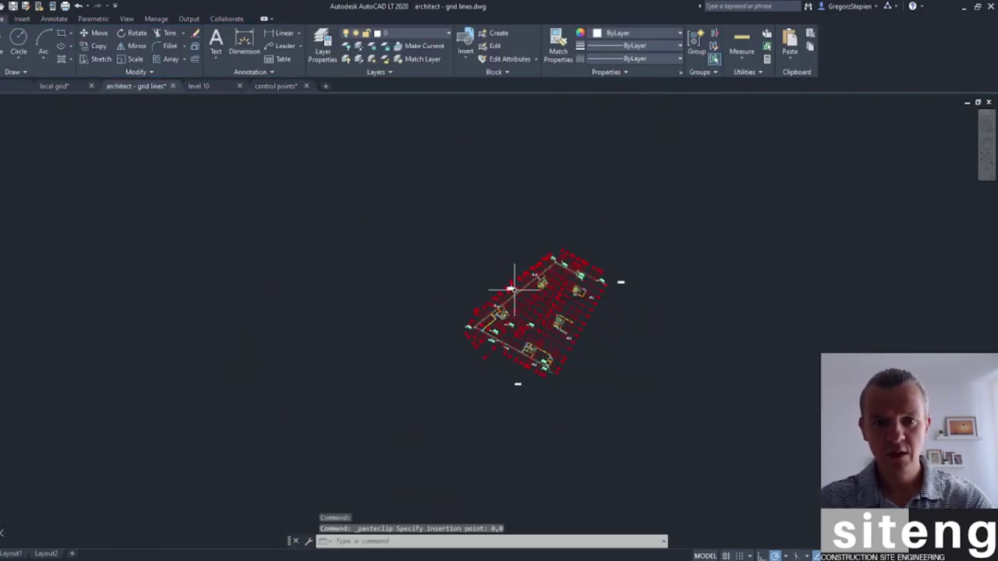
# Examine where control points BPL01, BPL04 and BPL05 lie around the architect's gridlines
pyautogui.scroll(8, 623, 287)
pyautogui.scroll(-4, 606, 279)
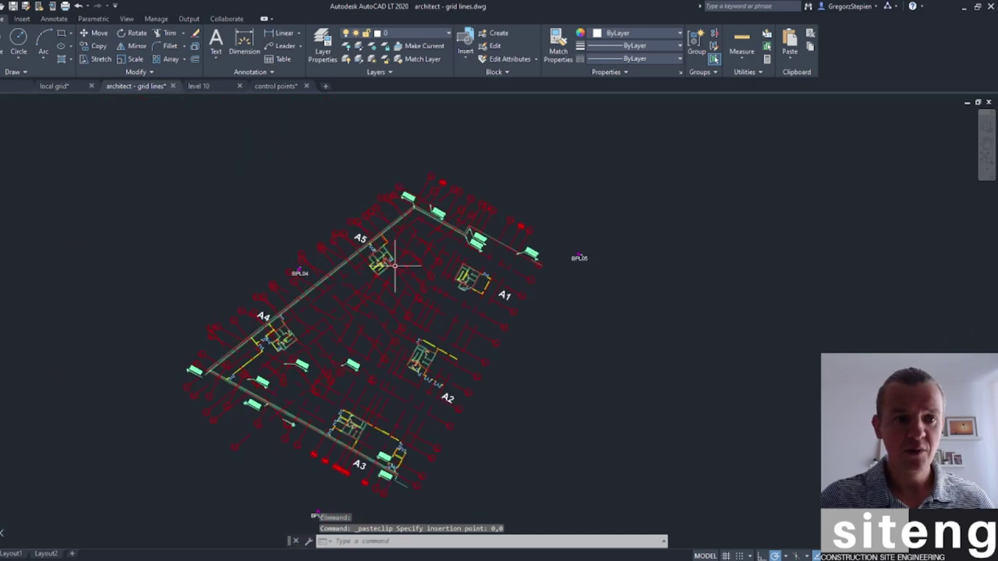
pyautogui.moveTo(322, 487); pyautogui.dragTo(335, 429, button='middle')
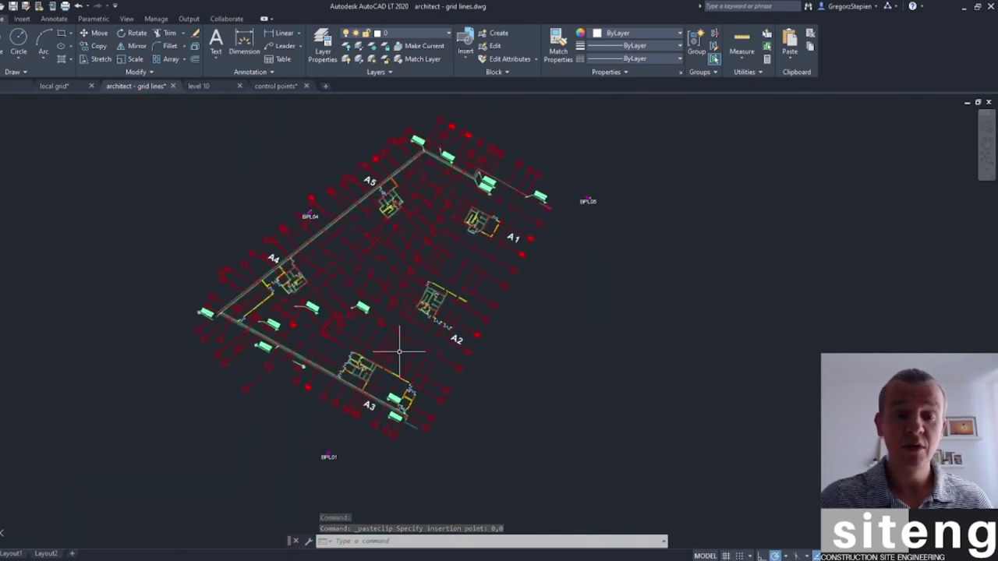
pyautogui.scroll(-4, 437, 273)
pyautogui.scroll(4, 421, 336)
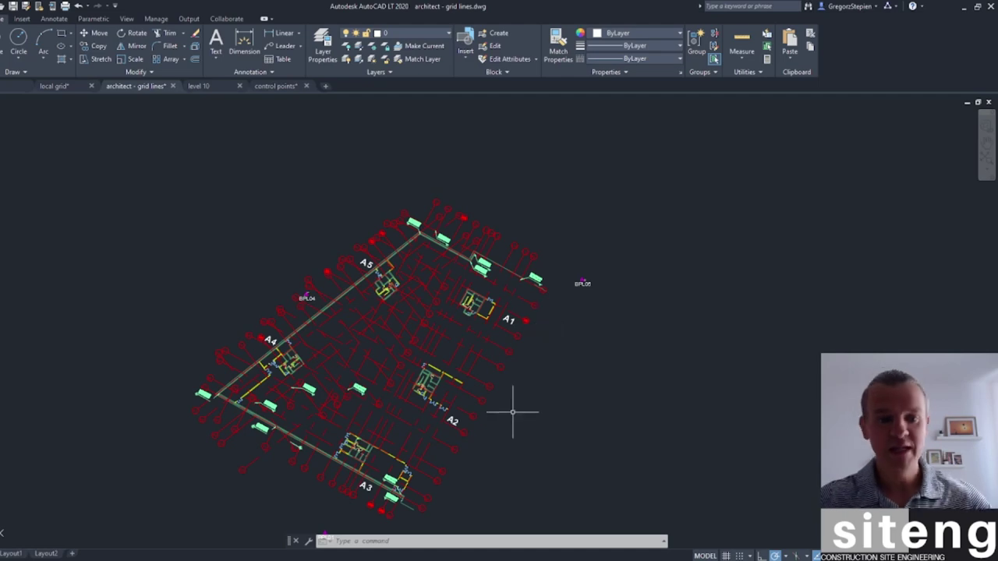
pyautogui.hotkey('ctrl', 'v')
pyautogui.press('Escape')
pyautogui.press('Escape')
pyautogui.scroll(10, 378, 434)
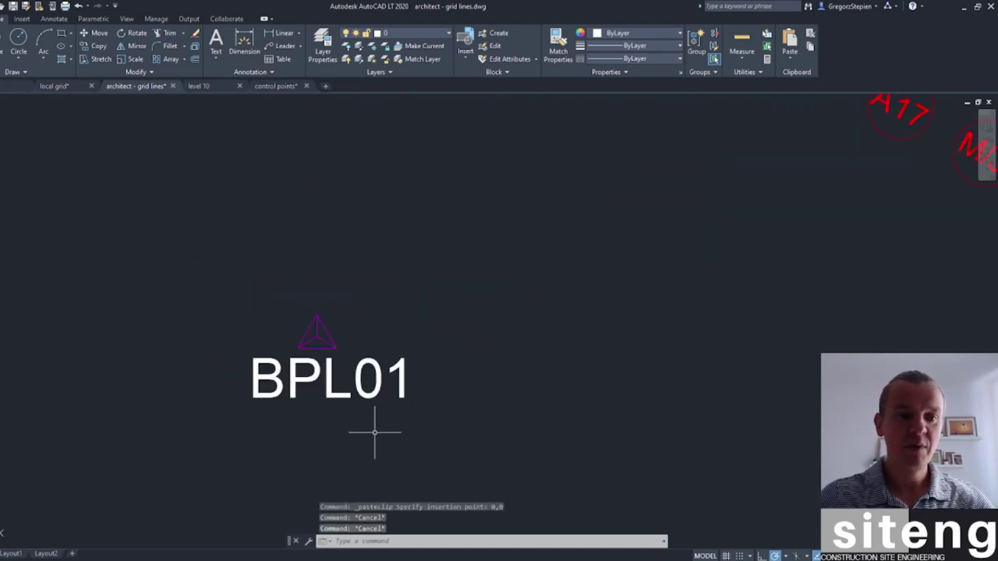
pyautogui.scroll(-8, 373, 421)
pyautogui.scroll(5, 351, 253)
pyautogui.scroll(-5, 351, 253)
pyautogui.scroll(3, 613, 210)
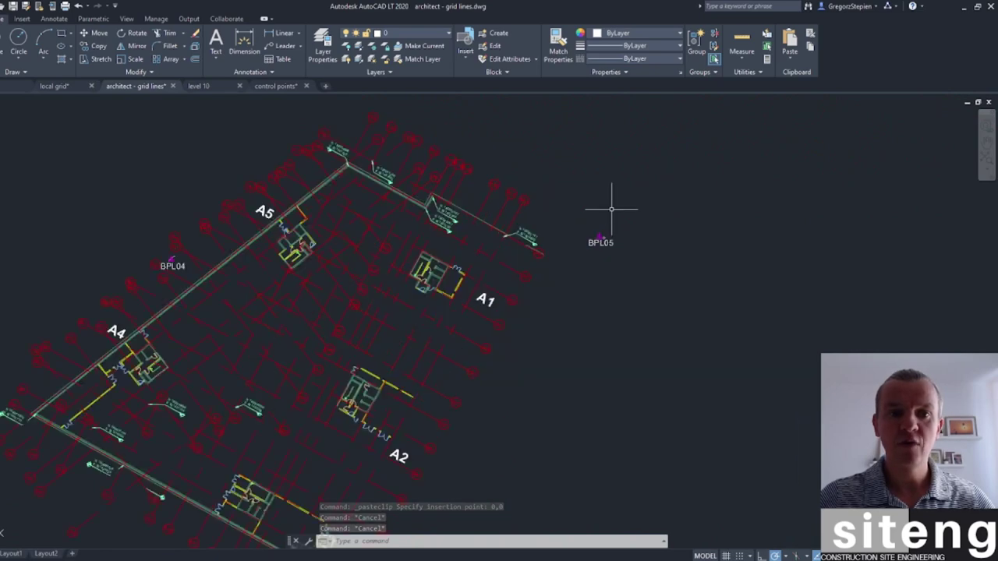
# Open the A&C-CTRL layout of the control points drawing and find the BPL stations in the Survey Stations table
pyautogui.click(266, 87)
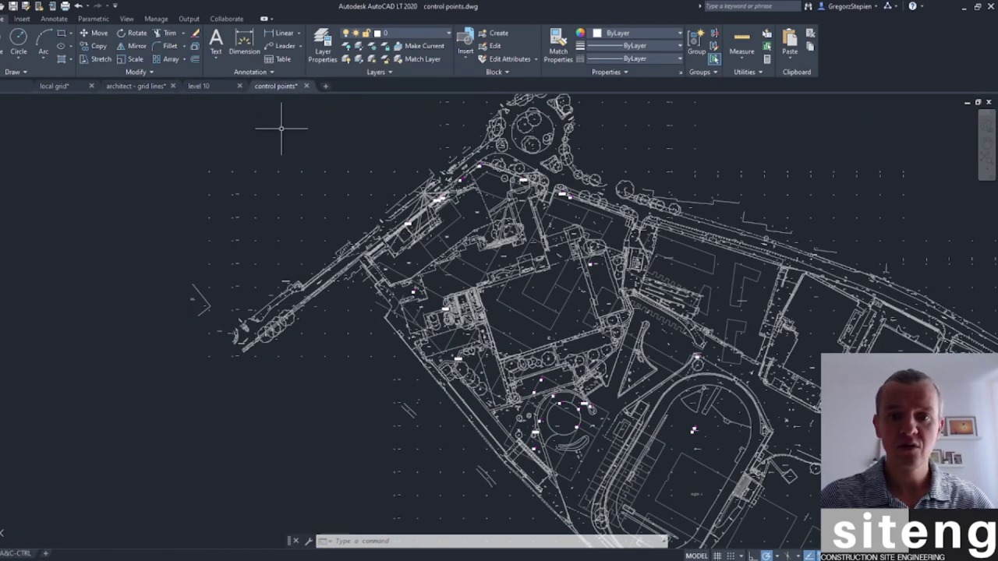
pyautogui.click(16, 553)
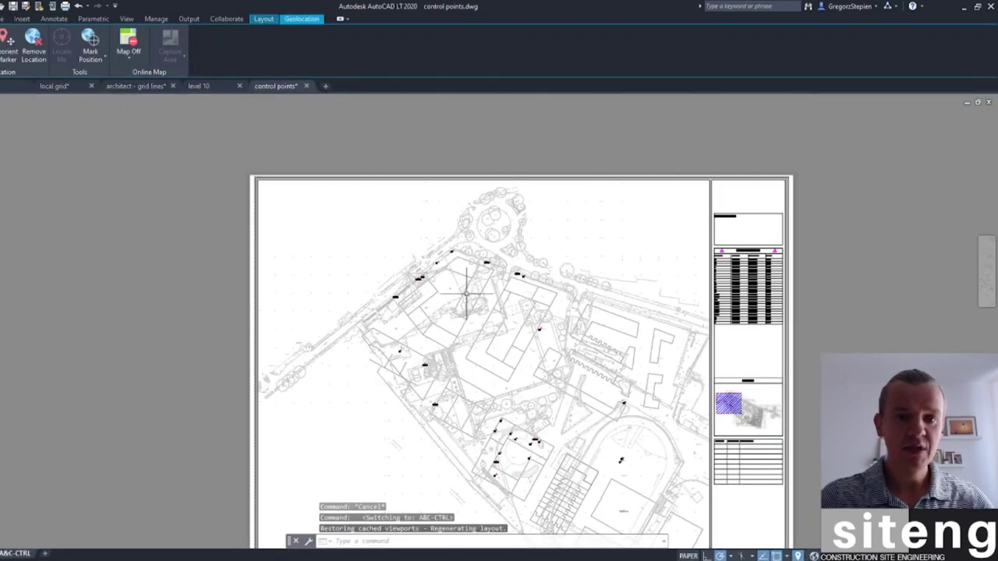
pyautogui.scroll(6, 772, 265)
pyautogui.scroll(-4, 628, 257)
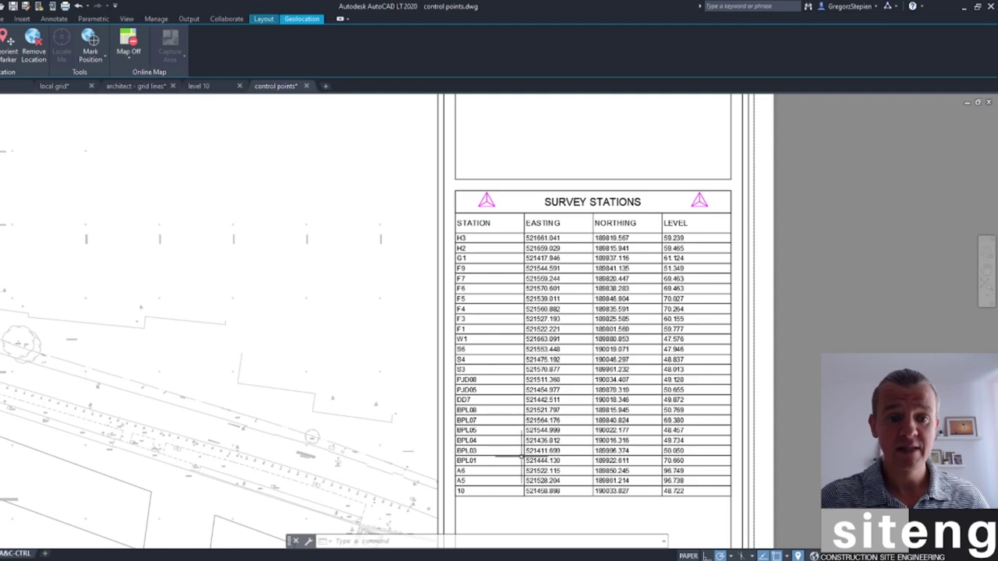
pyautogui.scroll(6, 479, 457)
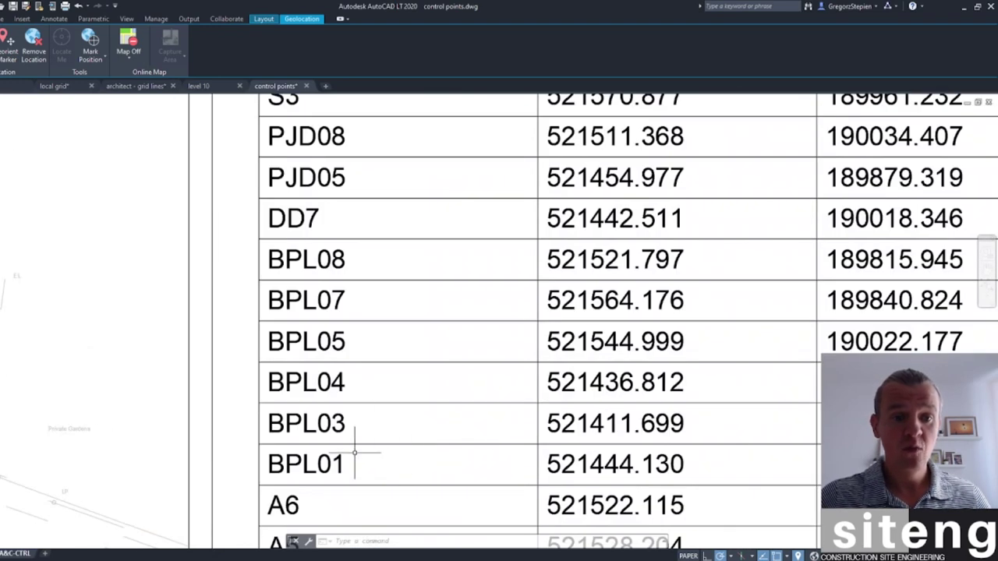
pyautogui.scroll(-6, 393, 308)
# Copy BPL05's easting 521544.999 from its table block attributes into the first Easting cell under Original Co-ordinates in Excel
pyautogui.doubleClick(393, 326)
pyautogui.click(451, 327)
pyautogui.moveTo(450, 328); pyautogui.dragTo(396, 321)
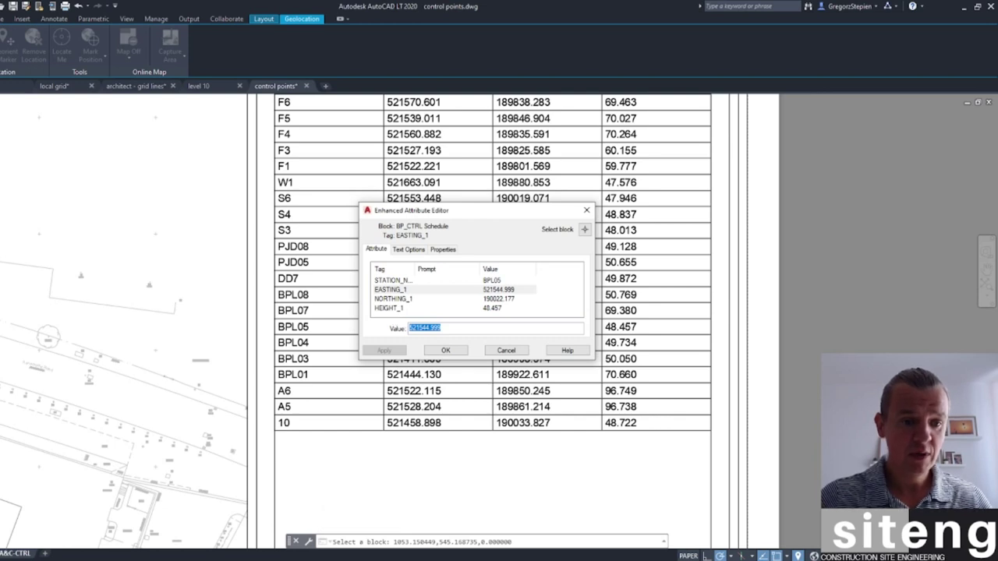
pyautogui.hotkey('alt', 'Tab')
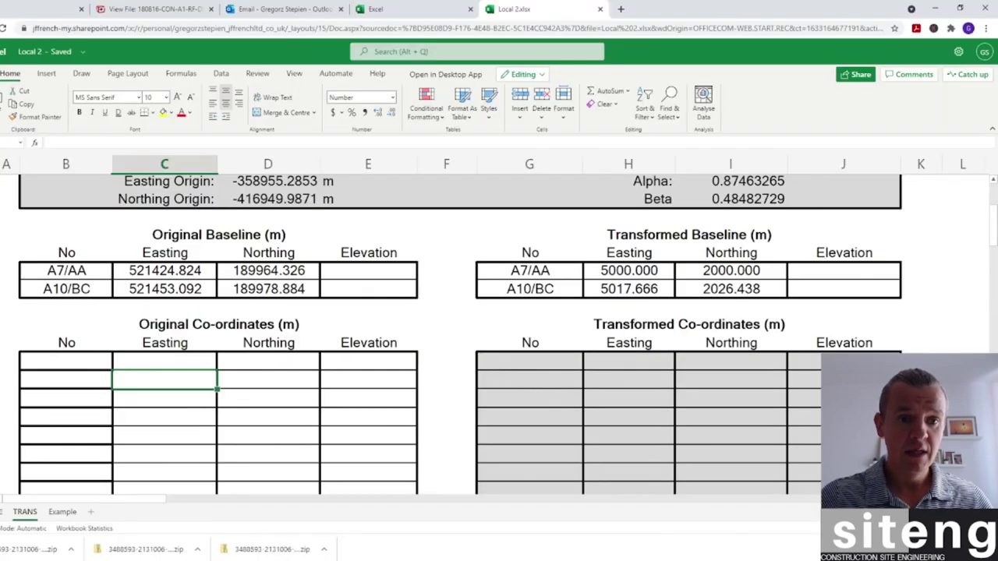
pyautogui.click(145, 364)
pyautogui.hotkey('ctrl', 'v')
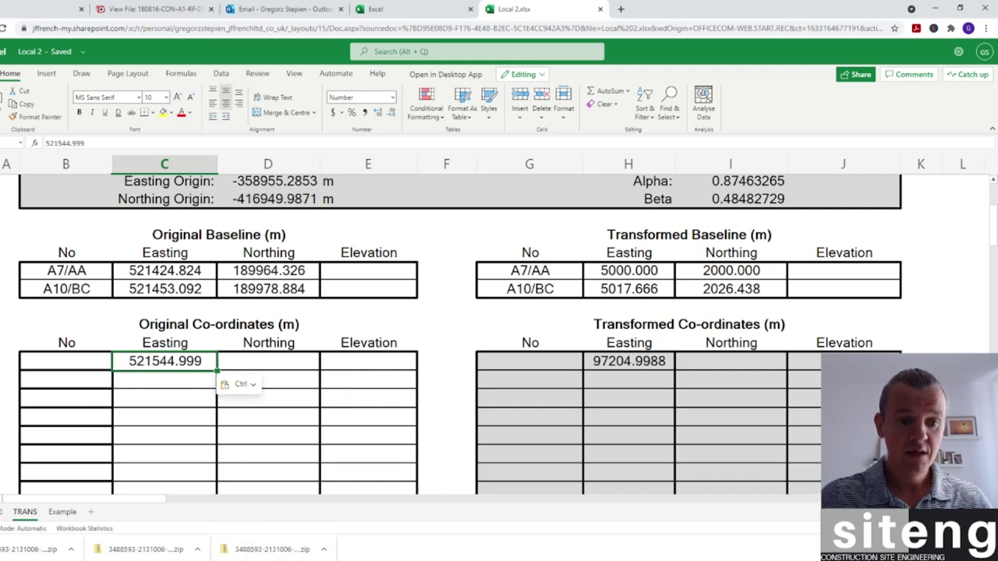
# Copy BPL05's northing 190022.177 from the AutoCAD attributes into the first Northing cell under Original Co-ordinates in Excel
pyautogui.moveTo(438, 540)
pyautogui.click(350, 529)
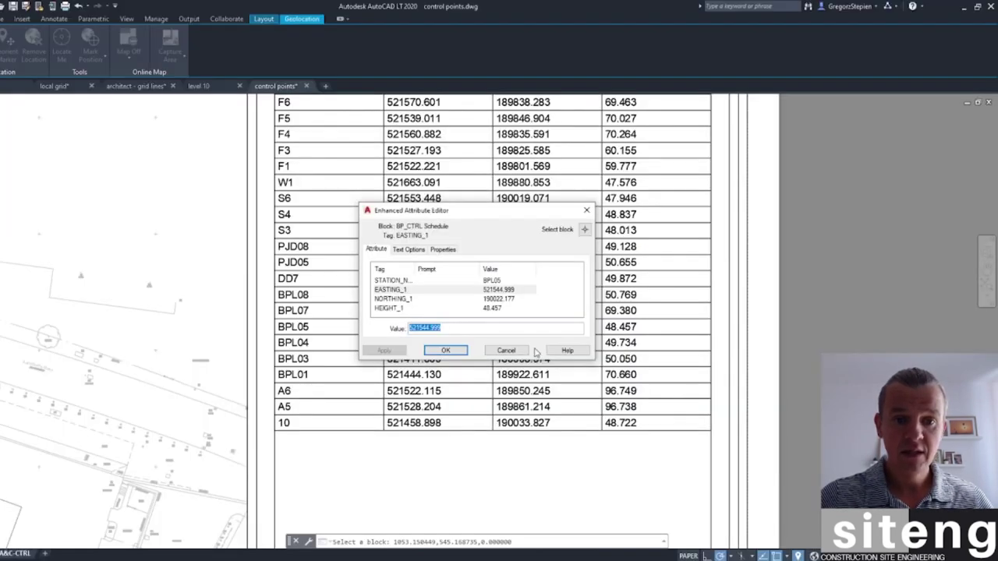
pyautogui.click(498, 300)
pyautogui.moveTo(432, 328); pyautogui.dragTo(403, 326)
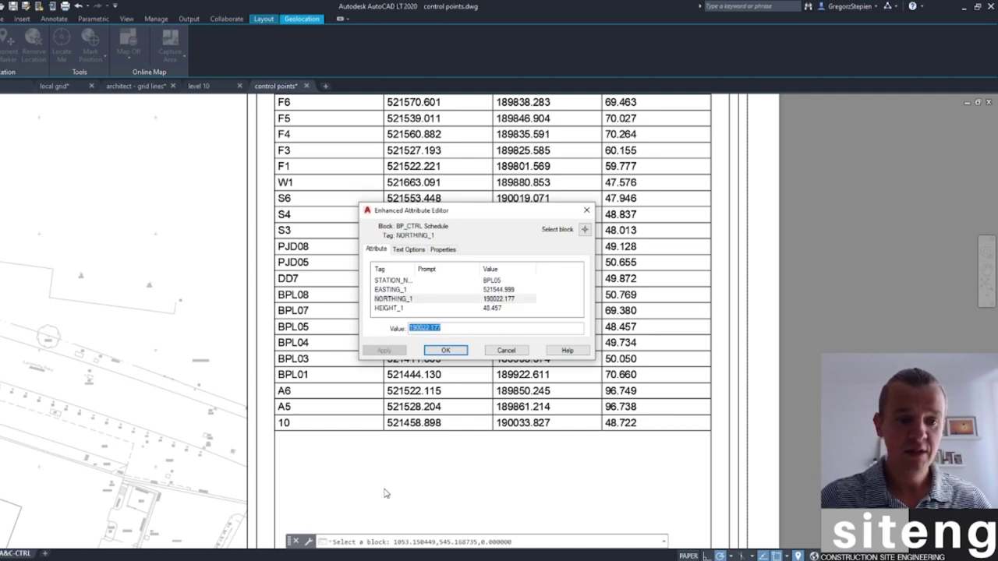
pyautogui.click(281, 522)
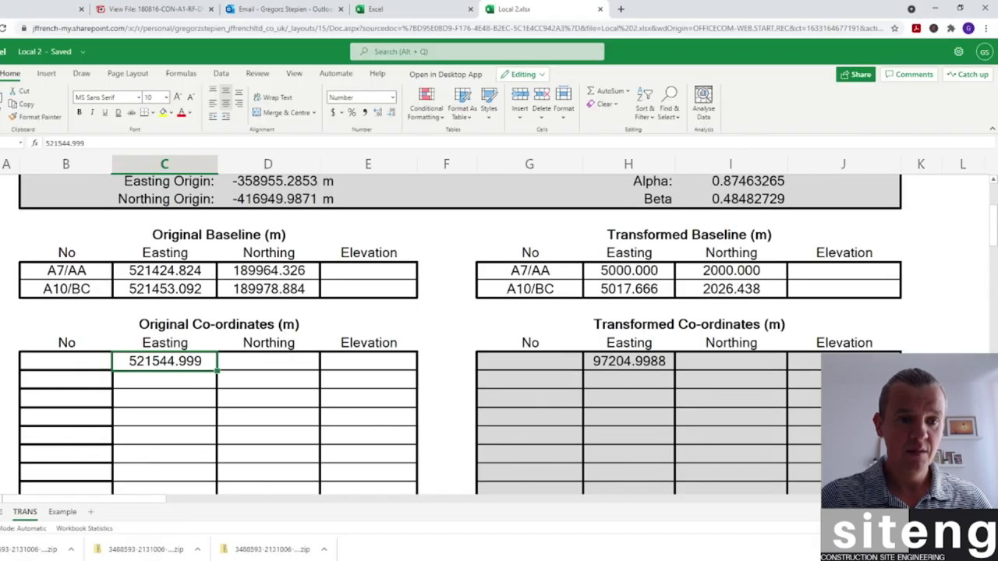
pyautogui.click(282, 365)
pyautogui.hotkey('ctrl', 'v')
pyautogui.press('Return')
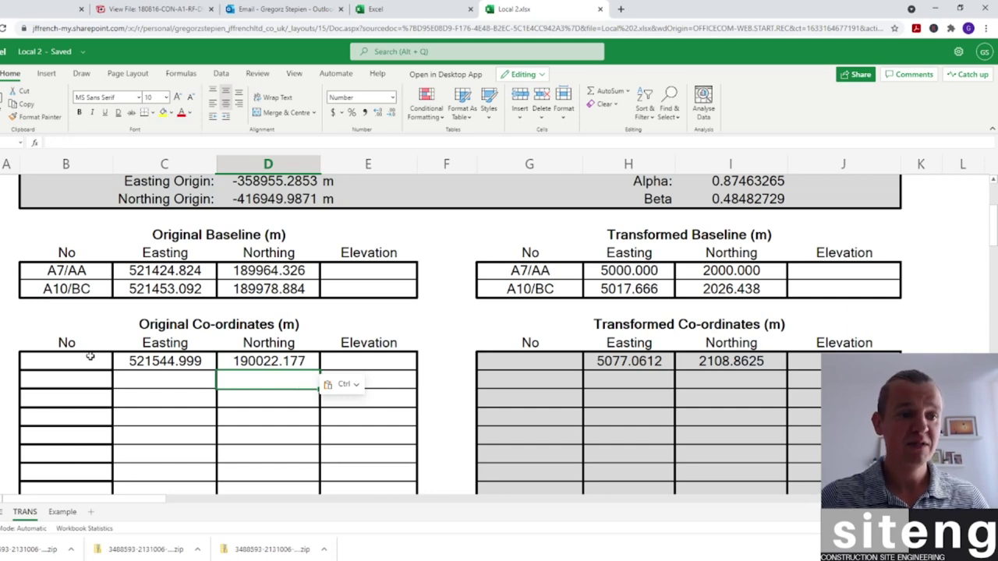
# Label the first Original Co-ordinates row in Excel as BPL05
pyautogui.hotkey('alt', 'Tab')
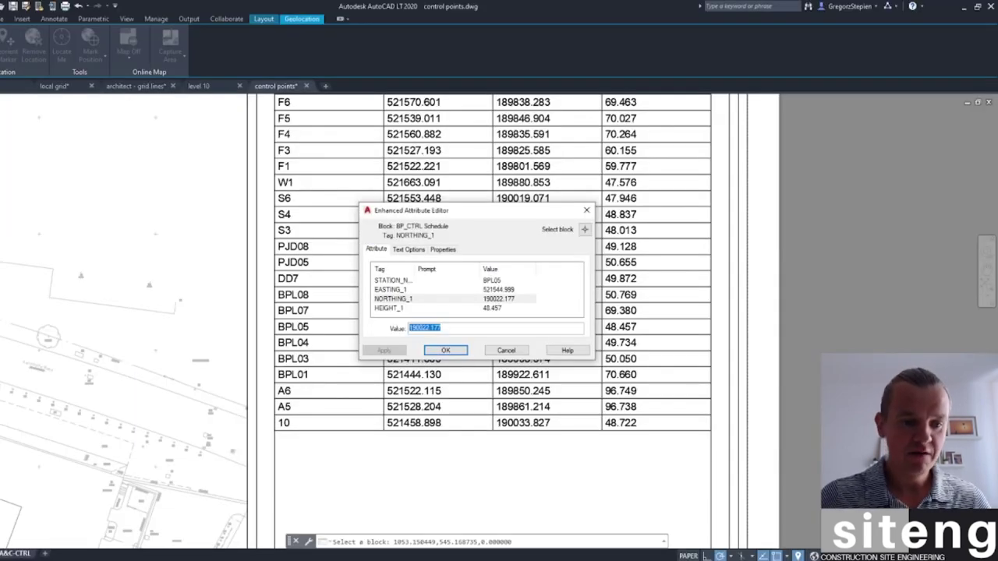
pyautogui.hotkey('alt', 'Tab')
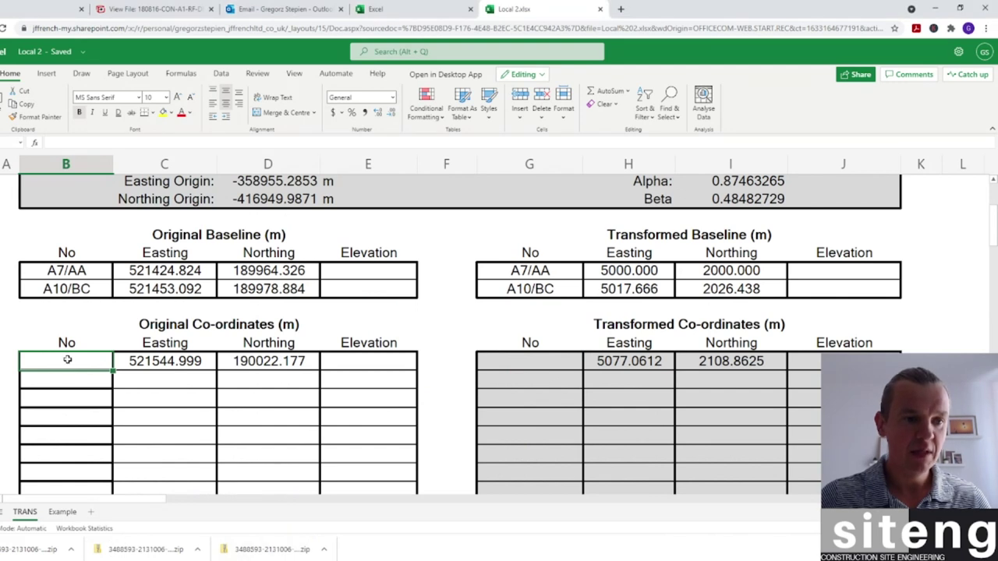
pyautogui.click(67, 361)
pyautogui.write('B')
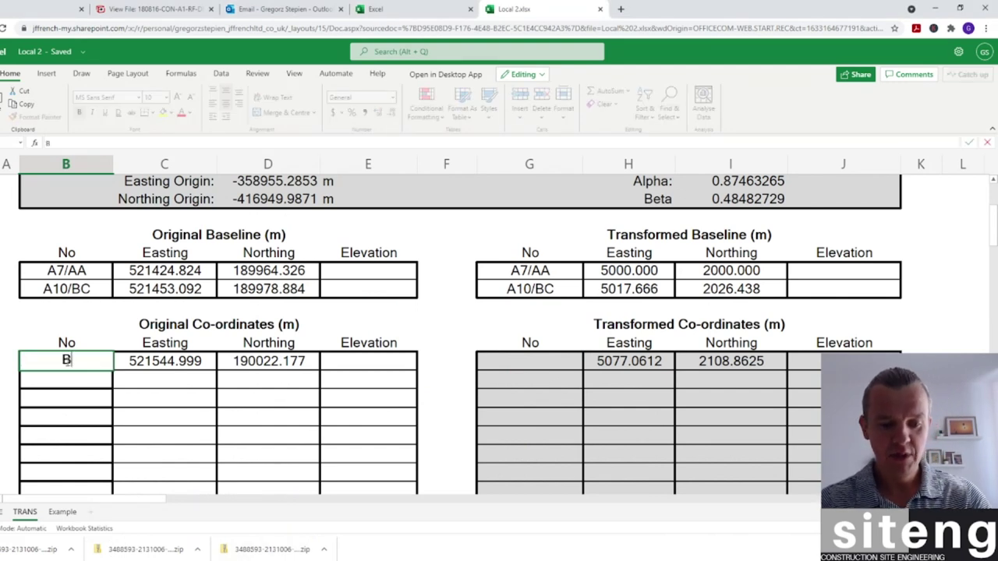
pyautogui.write('PL05')
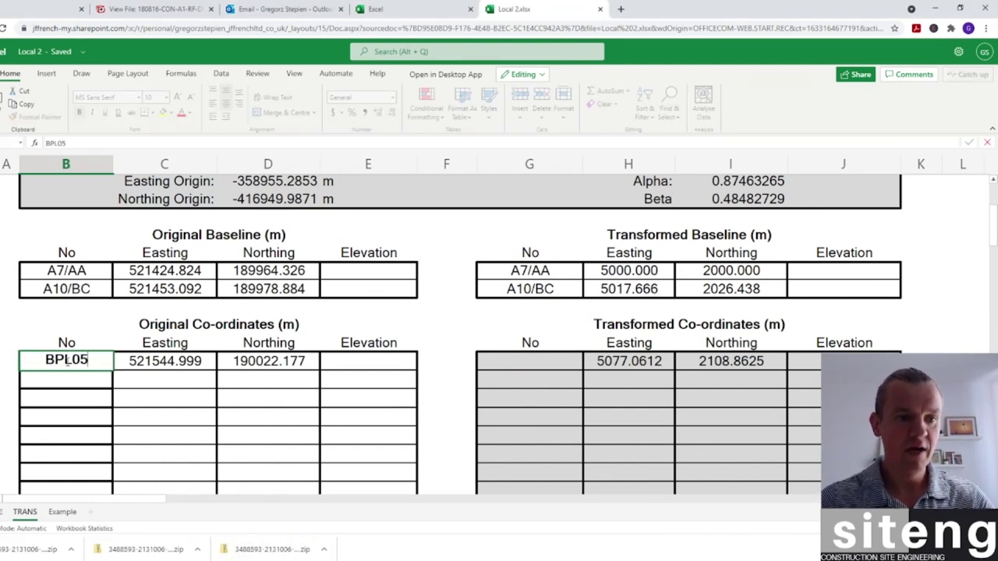
# Compare BPL05's original easting and northing with its transformed local-grid coordinates and their formulas
pyautogui.click(170, 361)
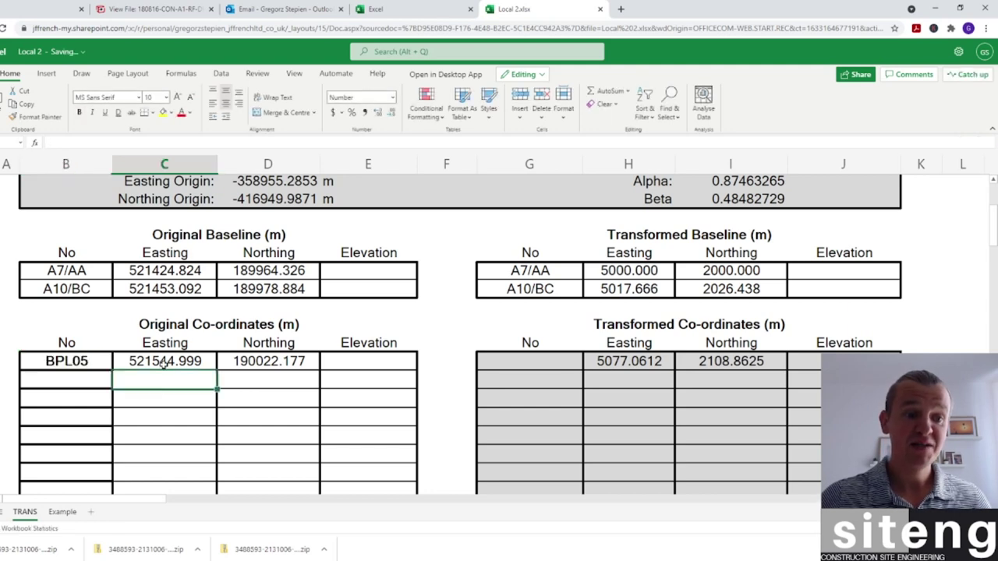
pyautogui.click(243, 363)
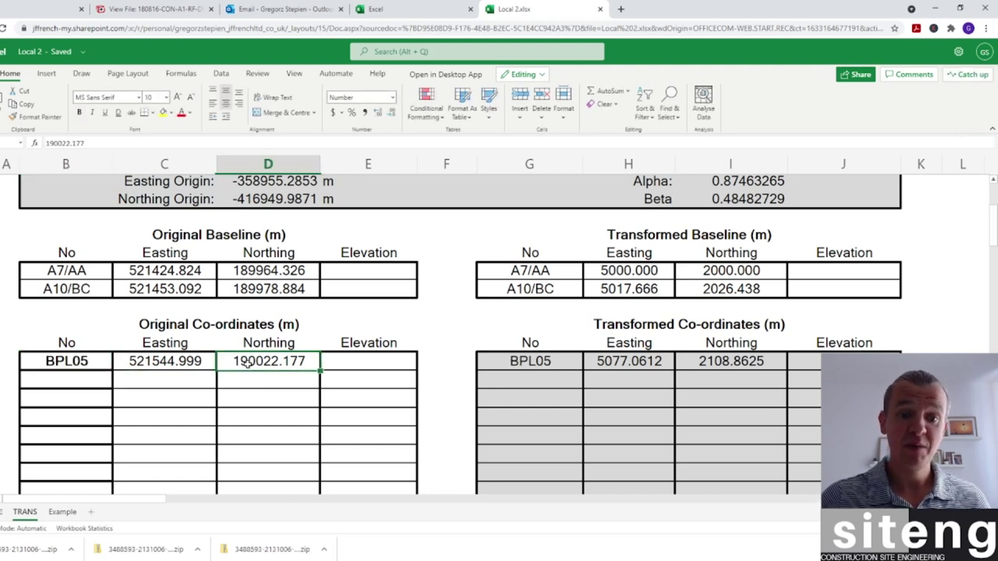
pyautogui.click(622, 361)
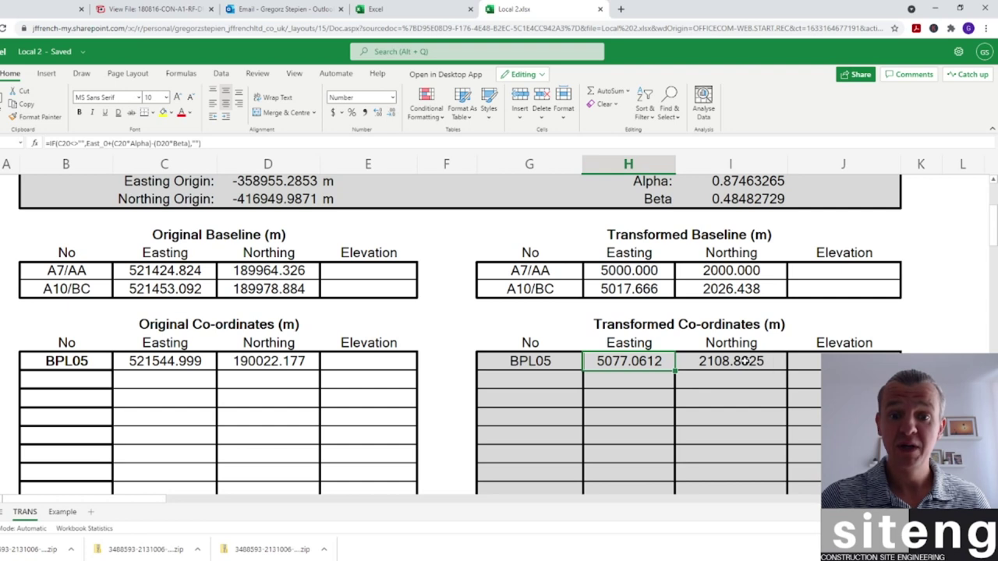
pyautogui.click(746, 362)
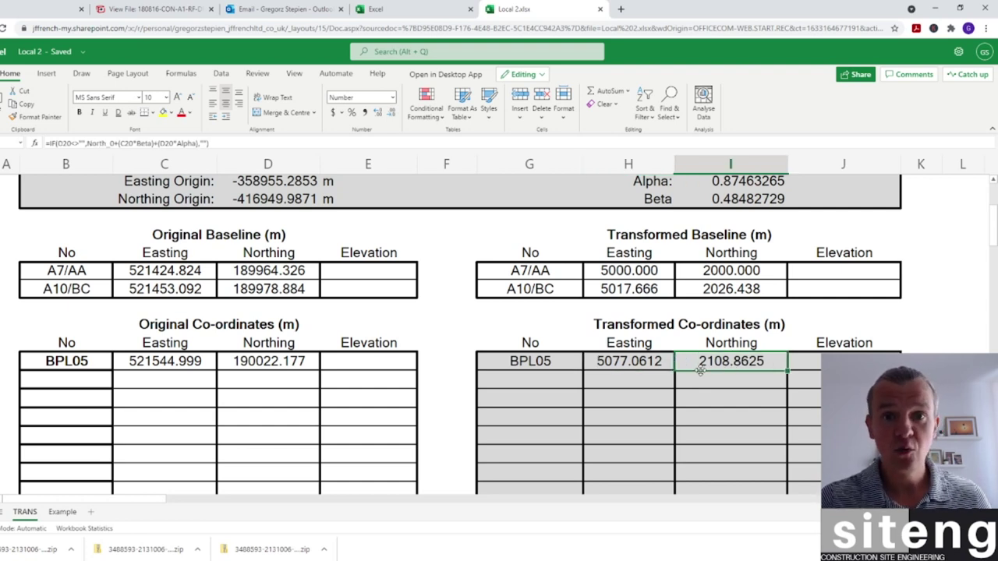
pyautogui.scroll(-1, 701, 371)
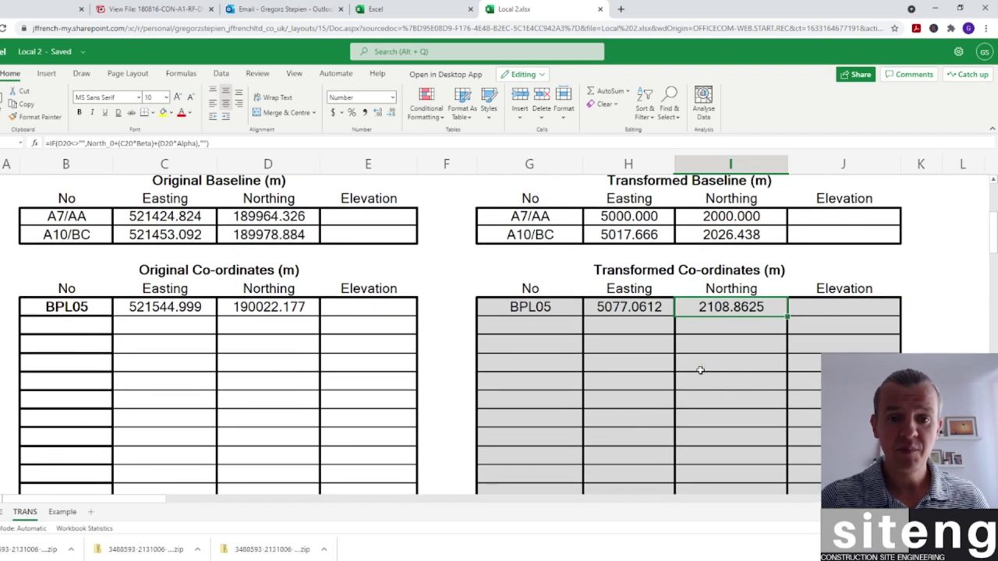
pyautogui.click(627, 306)
pyautogui.click(707, 305)
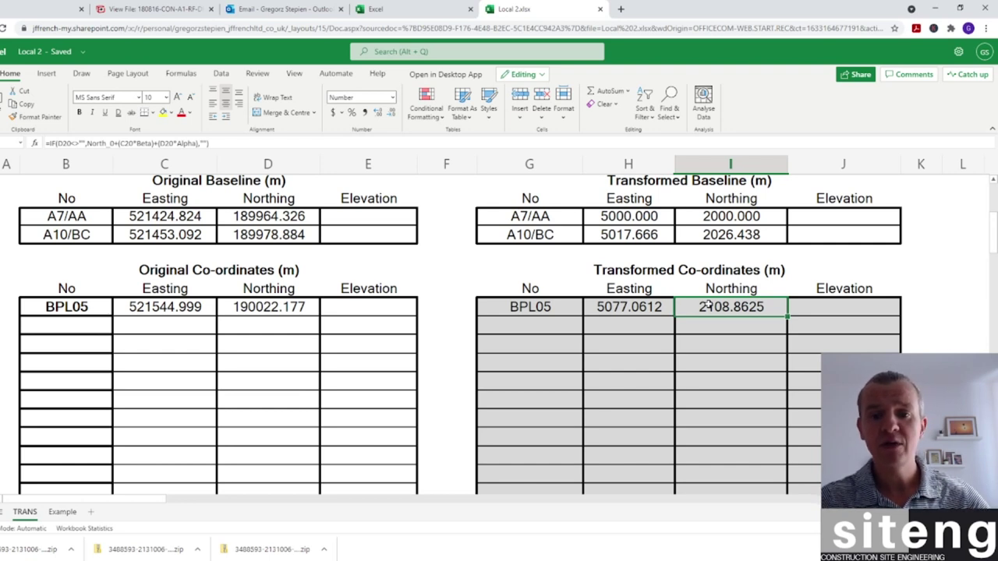
pyautogui.click(624, 306)
pyautogui.click(715, 309)
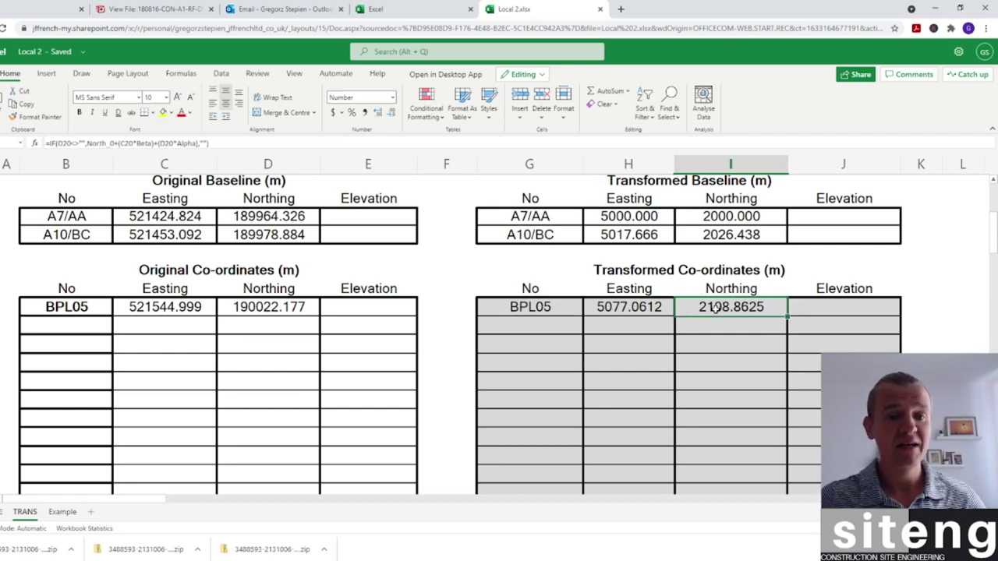
# Add BPL01 and BPL04 to the No column and copy BPL01's easting 521444.130 from its AutoCAD attributes into its row
pyautogui.click(76, 324)
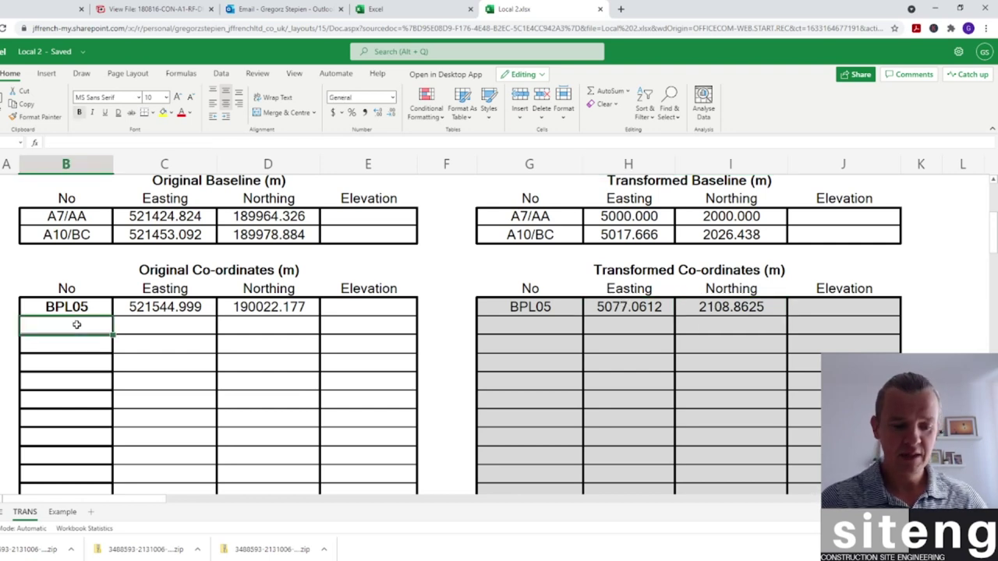
pyautogui.write('BPL01 BPL04')
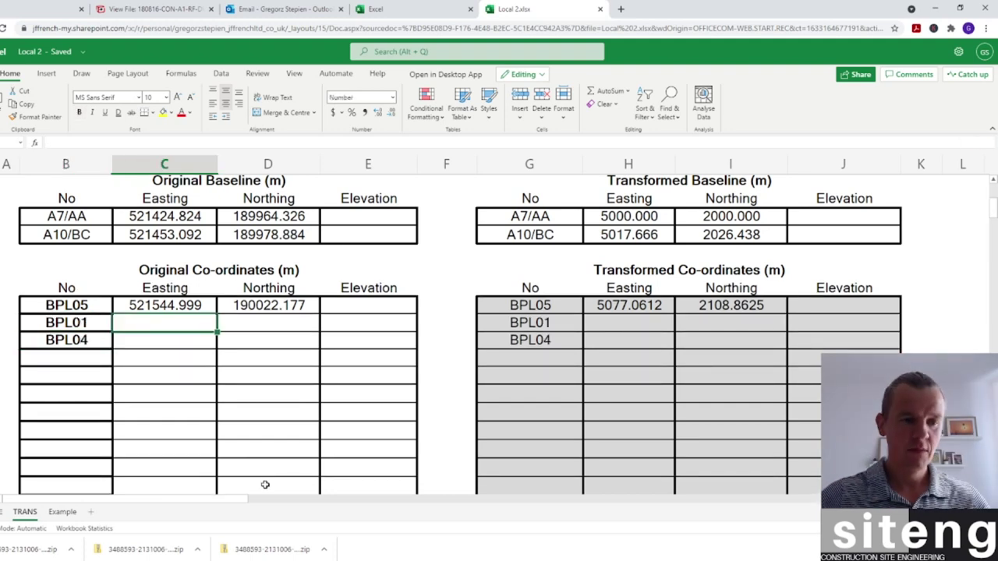
pyautogui.moveTo(366, 560)
pyautogui.click(308, 530)
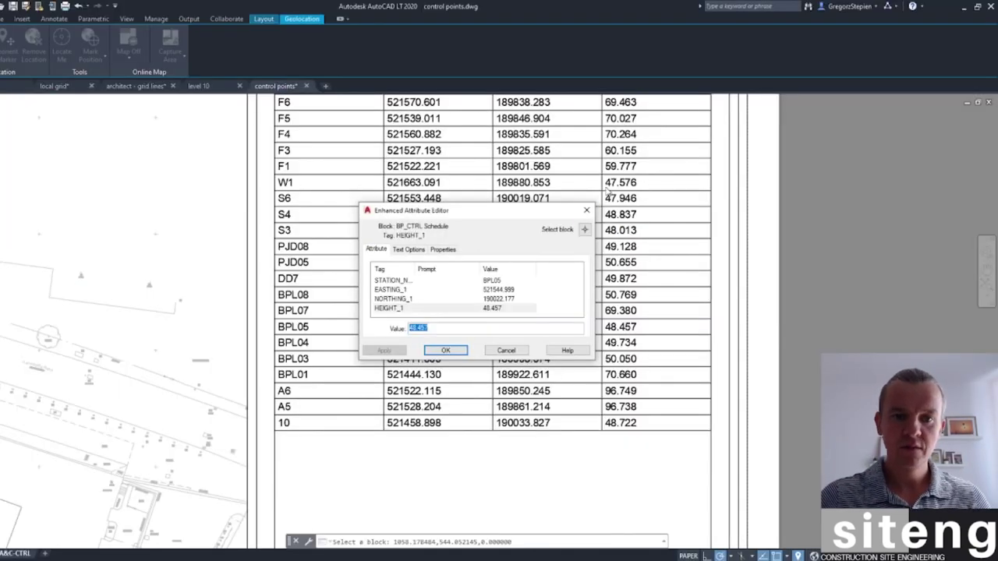
pyautogui.click(445, 350)
pyautogui.doubleClick(414, 375)
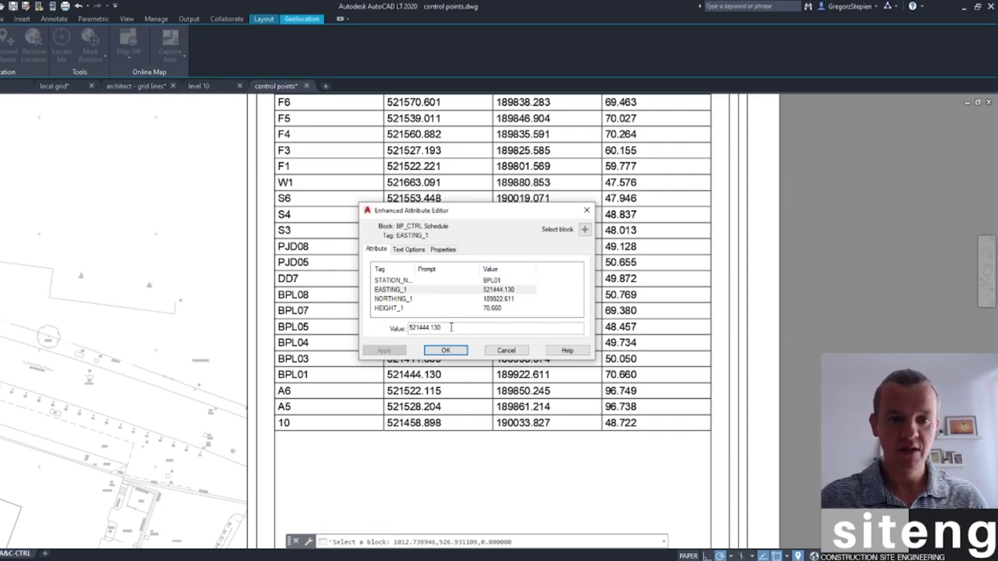
pyautogui.doubleClick(451, 327)
pyautogui.hotkey('ctrl', 'c')
pyautogui.hotkey('alt', 'Tab')
pyautogui.hotkey('ctrl', 'v')
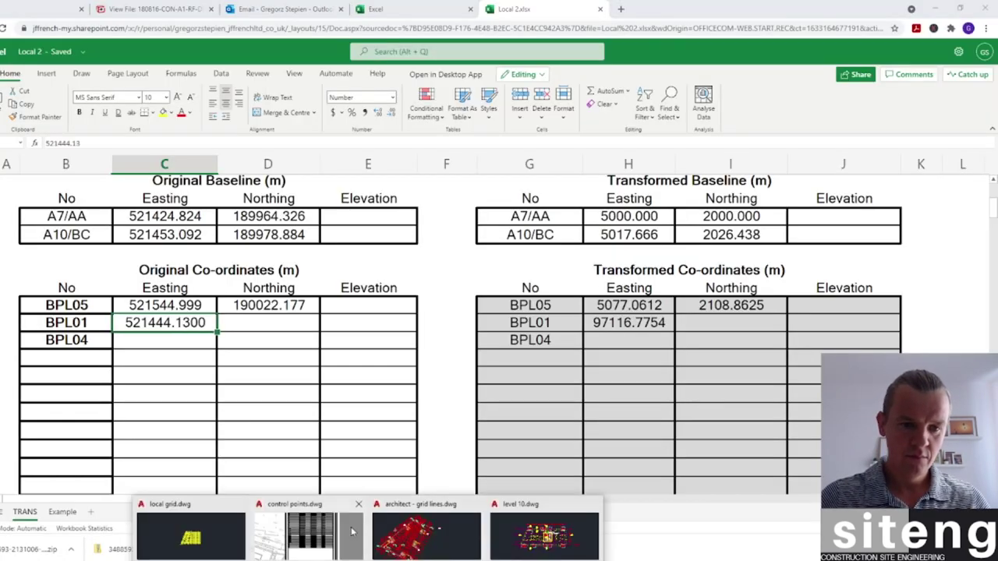
# Copy BPL01's northing 189922.611 from the AutoCAD block attributes into its Northing cell under Original Co-ordinates in Excel
pyautogui.click(312, 531)
pyautogui.click(454, 298)
pyautogui.doubleClick(455, 327)
pyautogui.hotkey('ctrl', 'c')
pyautogui.hotkey('alt', 'Tab')
pyautogui.hotkey('ctrl', 'v')
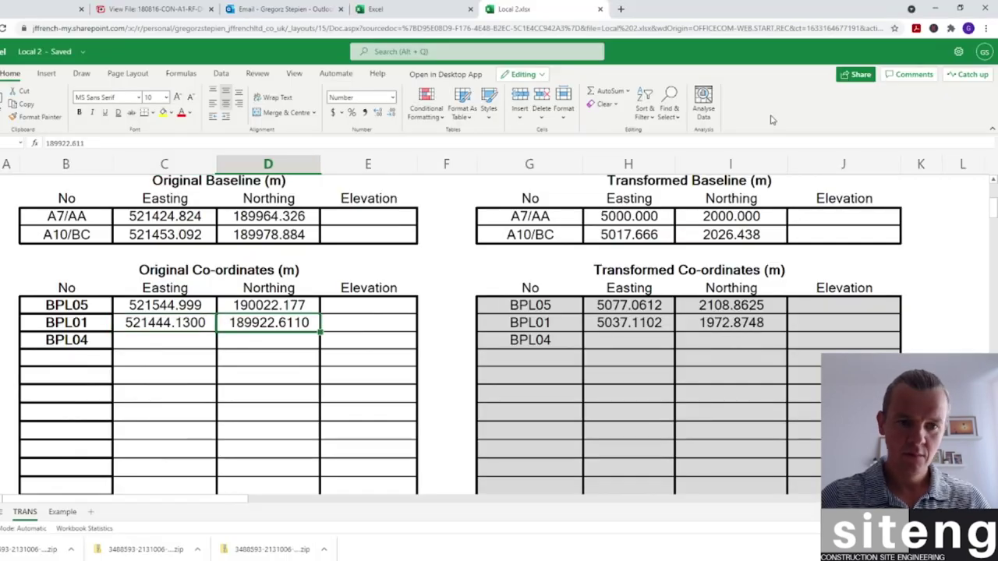
# Copy BPL01's height 70.660 from the AutoCAD block attributes into its Elevation cell in Excel
pyautogui.hotkey('alt', 'Tab')
pyautogui.click(455, 306)
pyautogui.doubleClick(418, 327)
pyautogui.hotkey('ctrl', 'c')
pyautogui.hotkey('alt', 'Tab')
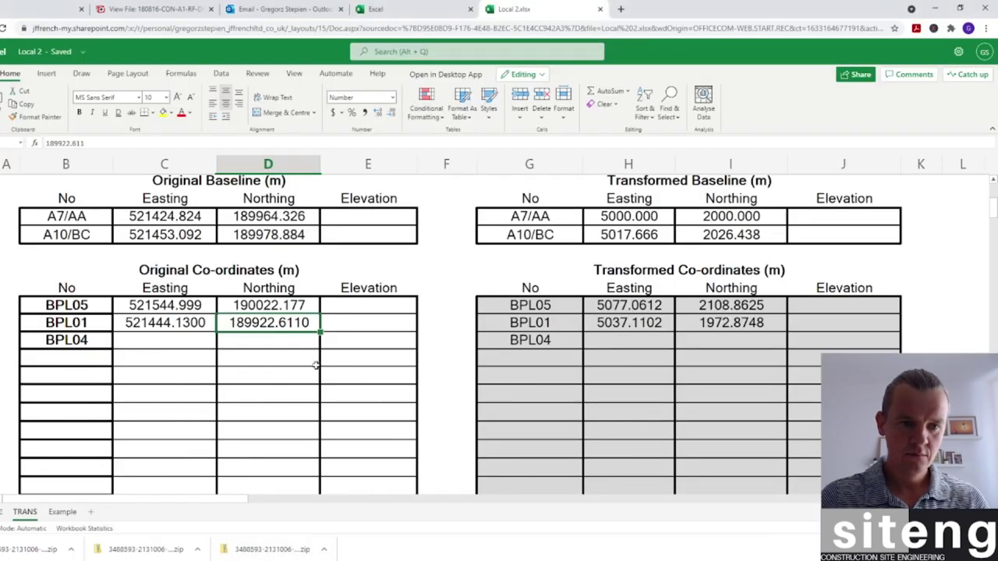
pyautogui.click(368, 323)
pyautogui.hotkey('ctrl', 'v')
# Copy BPL04's easting 521436.812 from its AutoCAD table block into the BPL04 Easting cell in Excel
pyautogui.click(189, 341)
pyautogui.click(312, 531)
pyautogui.doubleClick(413, 342)
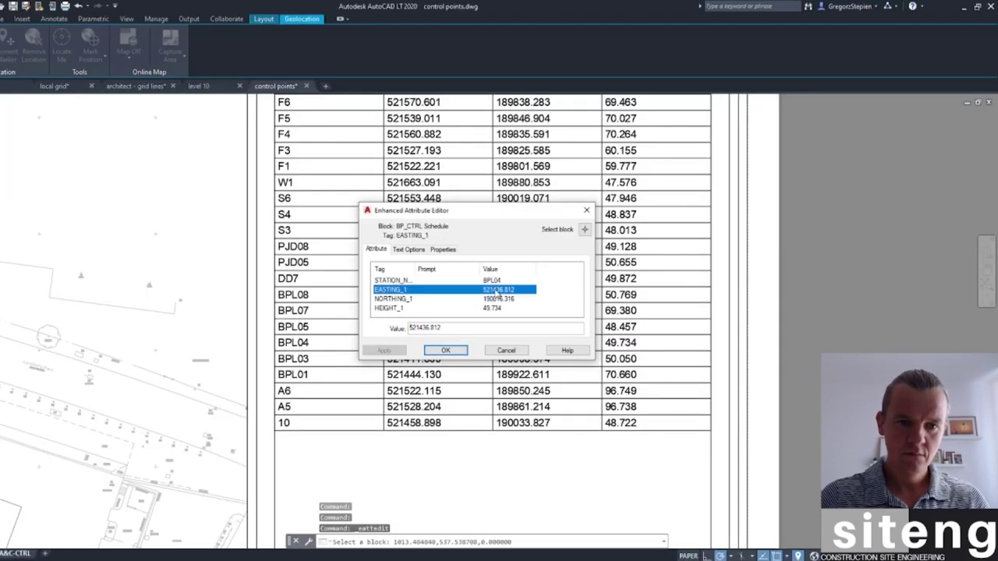
pyautogui.hotkey('ctrl', 'c')
pyautogui.hotkey('alt', 'Tab')
pyautogui.hotkey('ctrl', 'v')
# Copy BPL04's northing 190016.316 from the AutoCAD block attributes into its Northing cell in Excel
pyautogui.hotkey('alt', 'Tab')
pyautogui.click(455, 299)
pyautogui.hotkey('ctrl', 'c')
pyautogui.hotkey('alt', 'Tab')
pyautogui.hotkey('ctrl', 'v')
# Copy BPL04's height 49.734 from the AutoCAD block attributes into its Elevation cell in Excel
pyautogui.moveTo(312, 538)
pyautogui.click(542, 519)
pyautogui.click(454, 308)
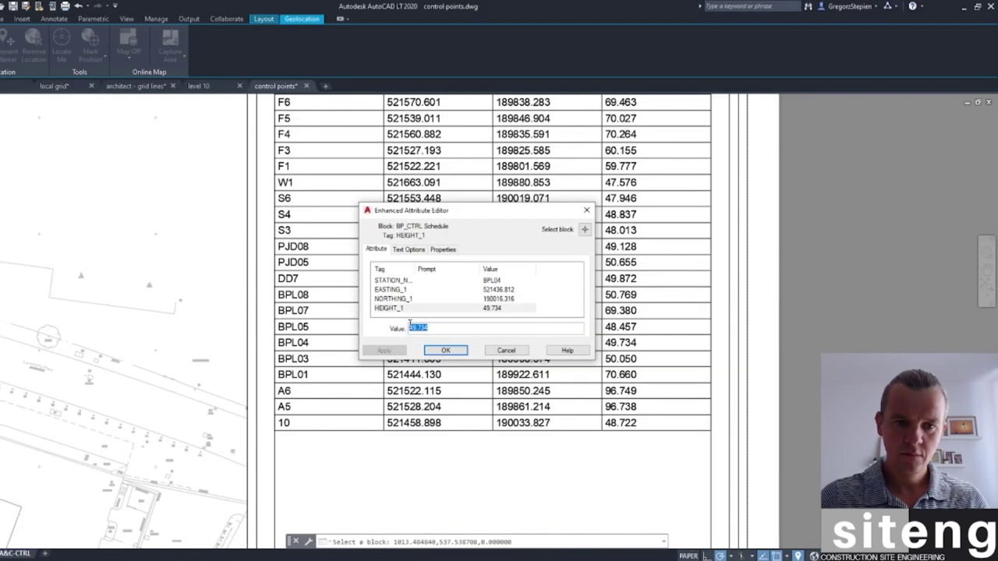
pyautogui.hotkey('alt', 'Tab')
pyautogui.press('Right')
pyautogui.hotkey('ctrl', 'v')
# Copy BPL05's height 48.457 from its AutoCAD table block into the BPL05 Elevation cell in Excel
pyautogui.hotkey('alt', 'Tab')
pyautogui.click(556, 216)
pyautogui.click(312, 327)
pyautogui.click(455, 310)
pyautogui.hotkey('alt', 'Tab')
pyautogui.click(355, 305)
pyautogui.hotkey('ctrl', 'v')
pyautogui.click(336, 323)
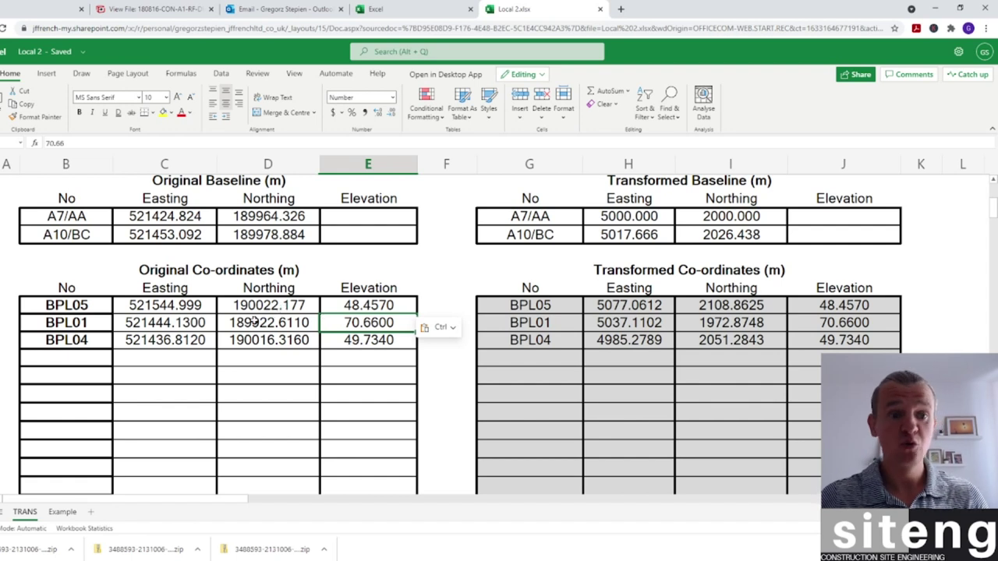
# Review the original and transformed coordinates of stations BPL05, BPL01 and BPL04
pyautogui.click(188, 309)
pyautogui.click(182, 343)
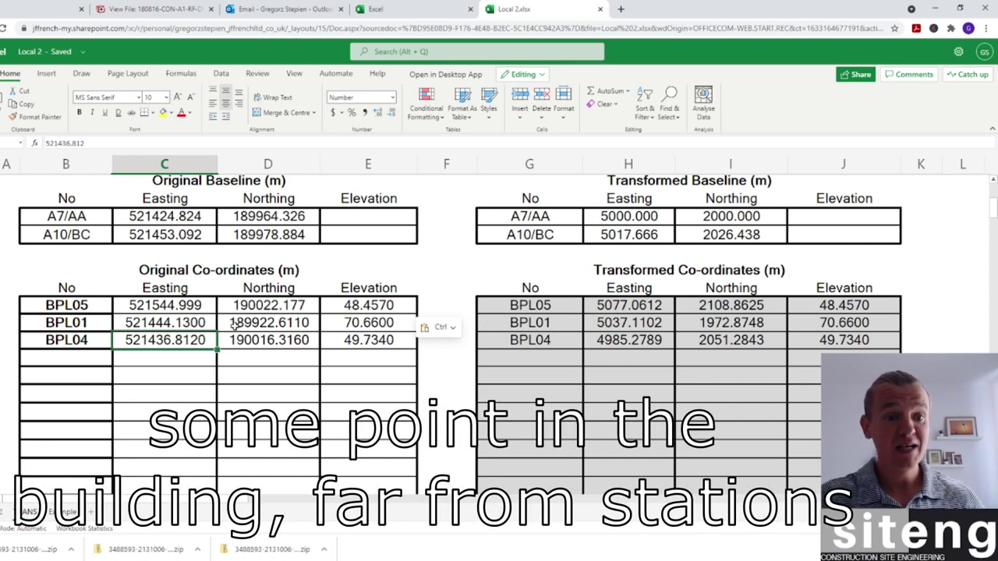
pyautogui.click(184, 322)
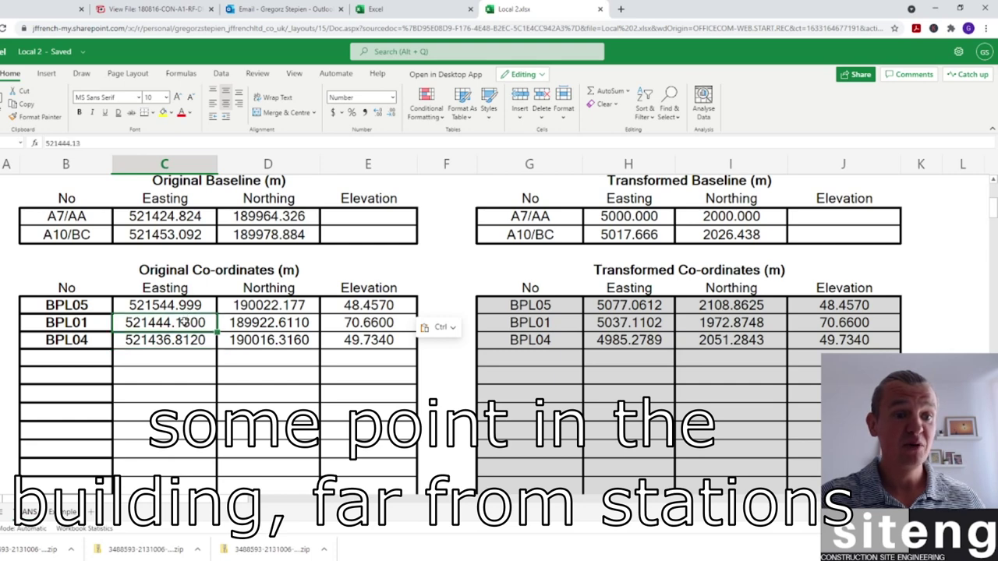
pyautogui.click(609, 326)
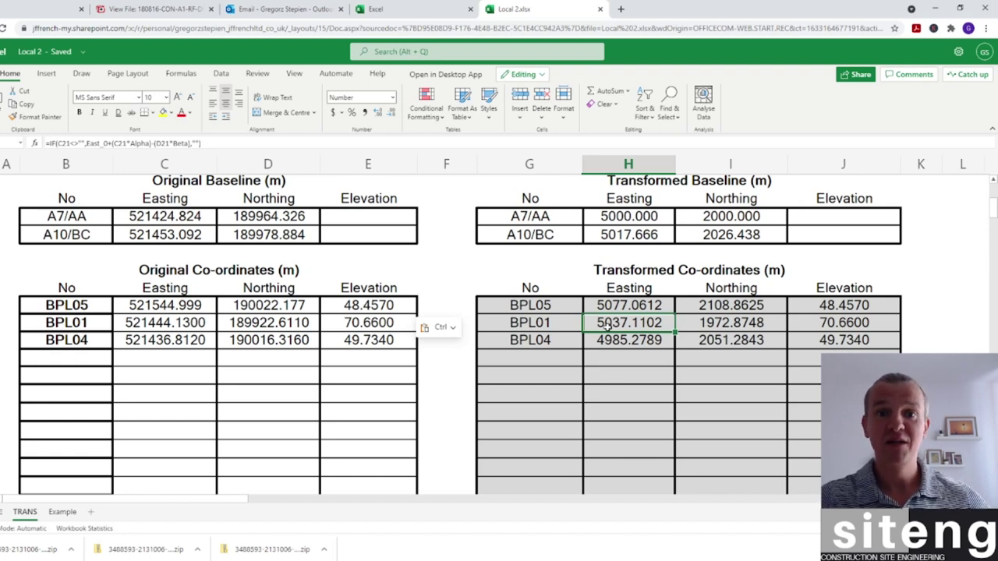
pyautogui.click(285, 338)
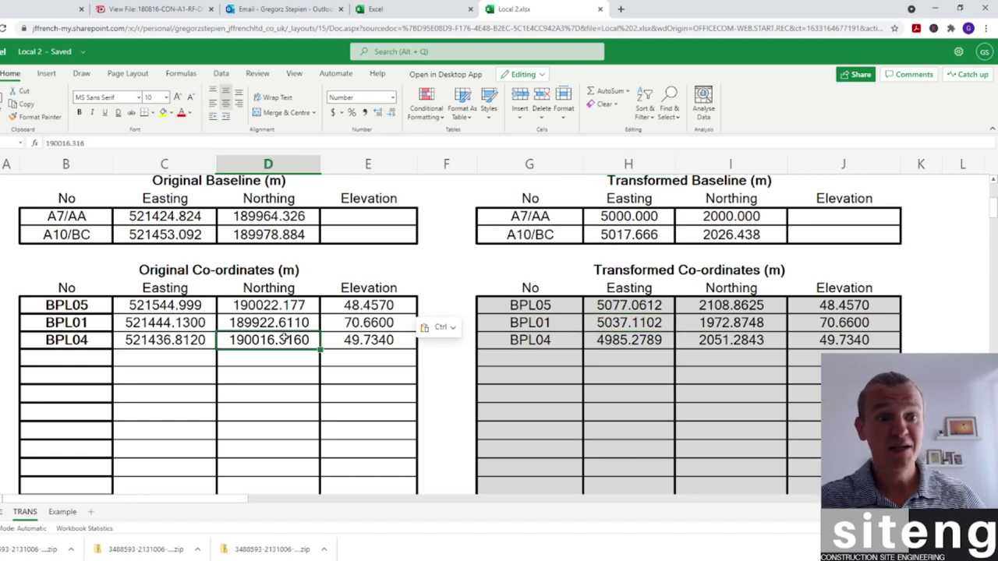
pyautogui.click(202, 340)
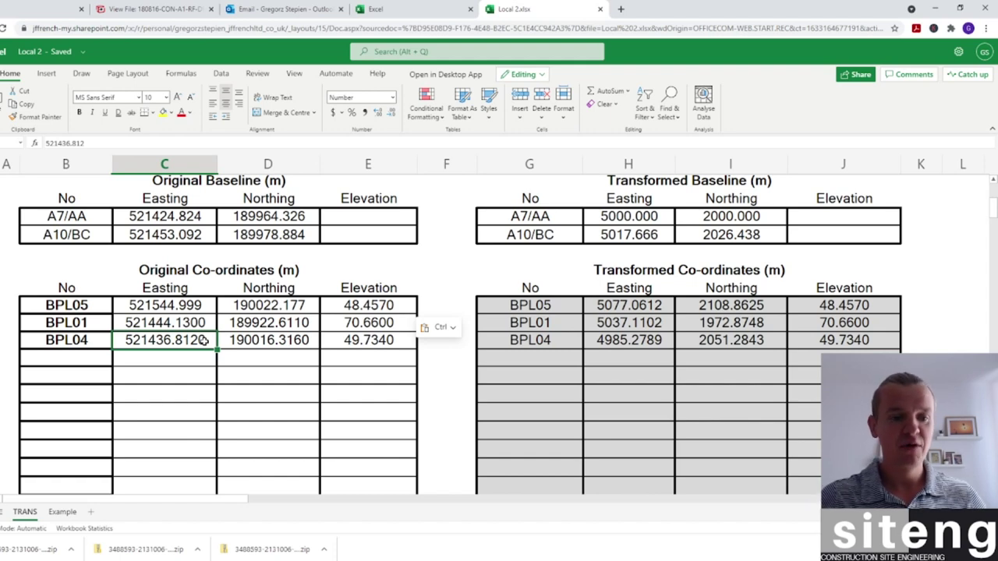
# Switch to the architect - grid lines drawing in AutoCAD and examine where BPL01, BPL04 and BPL05 sit around the building
pyautogui.moveTo(439, 540)
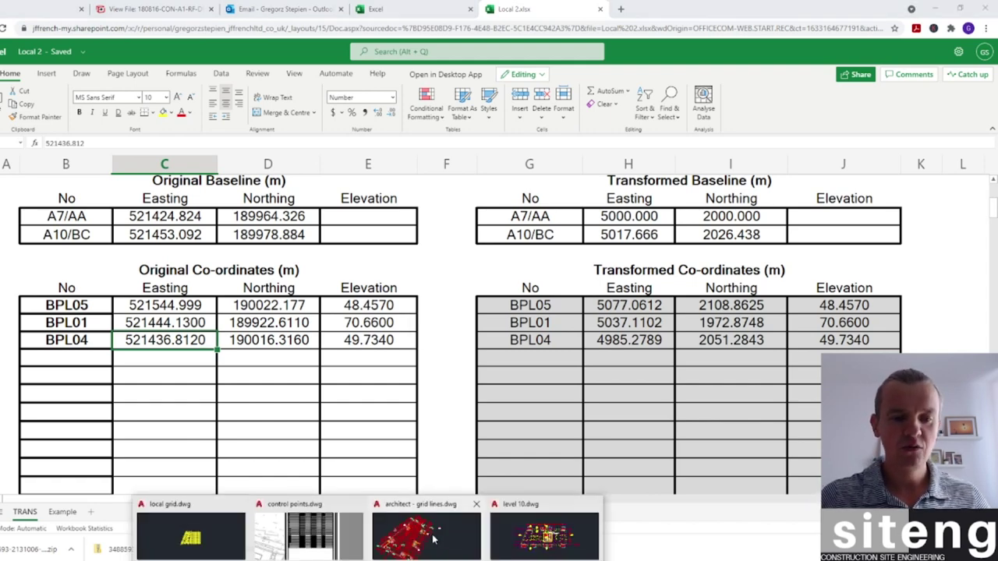
pyautogui.click(439, 539)
pyautogui.click(427, 537)
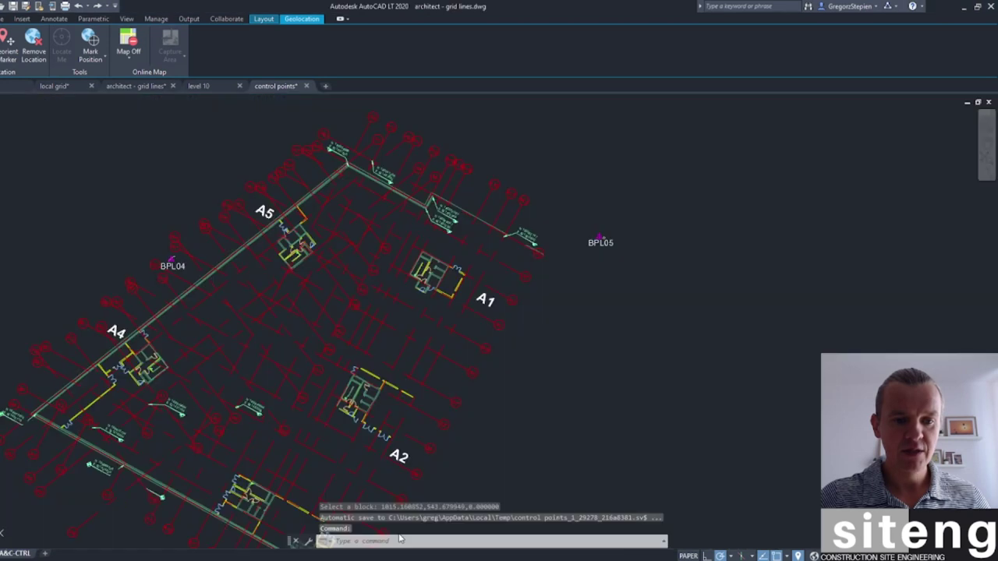
pyautogui.scroll(-5, 408, 352)
pyautogui.moveTo(408, 352); pyautogui.dragTo(580, 246, button='middle')
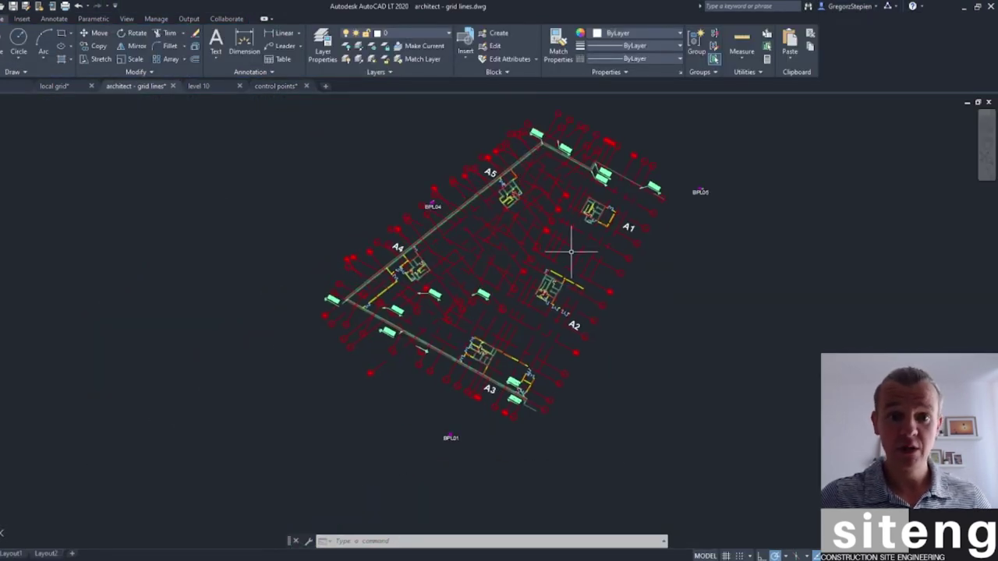
pyautogui.scroll(-3, 571, 251)
pyautogui.moveTo(624, 279); pyautogui.dragTo(546, 301, button='middle')
pyautogui.scroll(2, 507, 355)
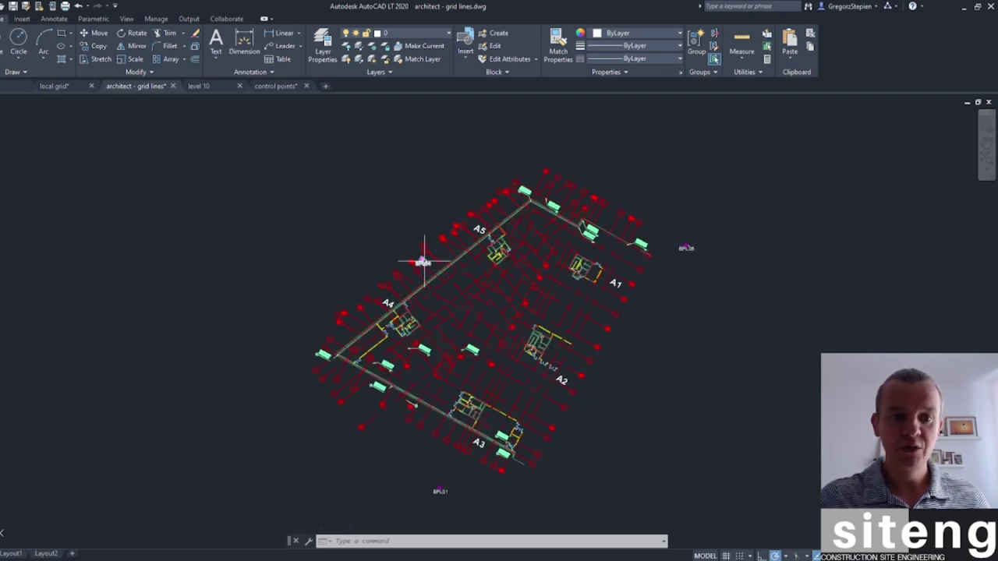
pyautogui.scroll(-2, 502, 367)
pyautogui.moveTo(501, 367); pyautogui.dragTo(461, 350, button='middle')
# Copy all of the architect's gridlines together with the BPL stations and paste them beside the grid in the local grid drawing
pyautogui.click(652, 481)
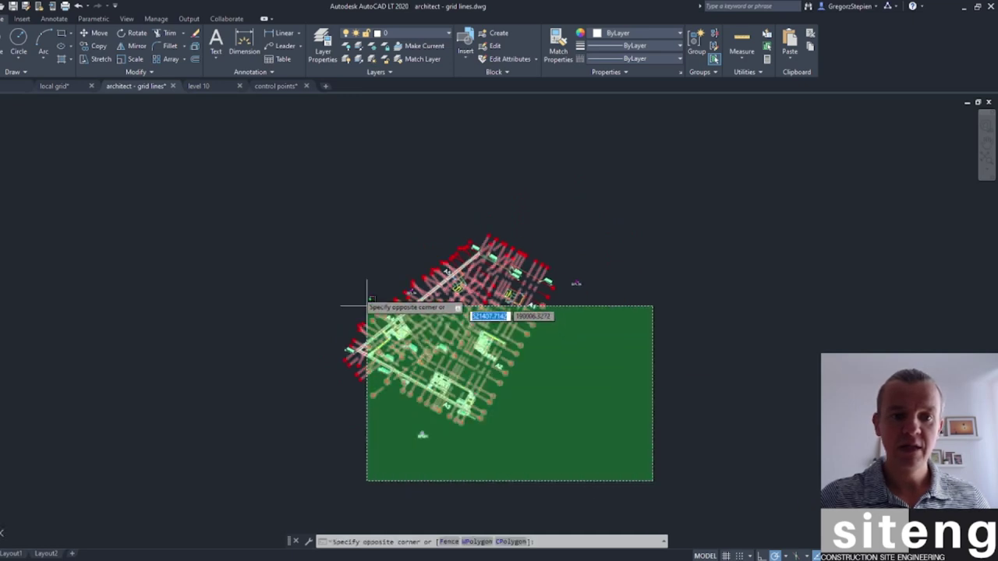
pyautogui.click(258, 207)
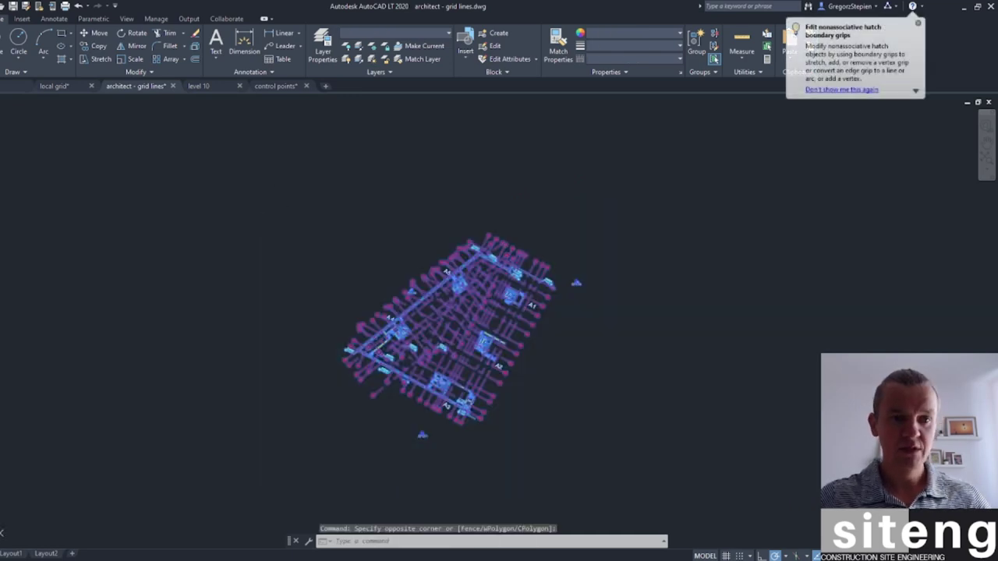
pyautogui.hotkey('ctrl', 'c')
pyautogui.click(59, 86)
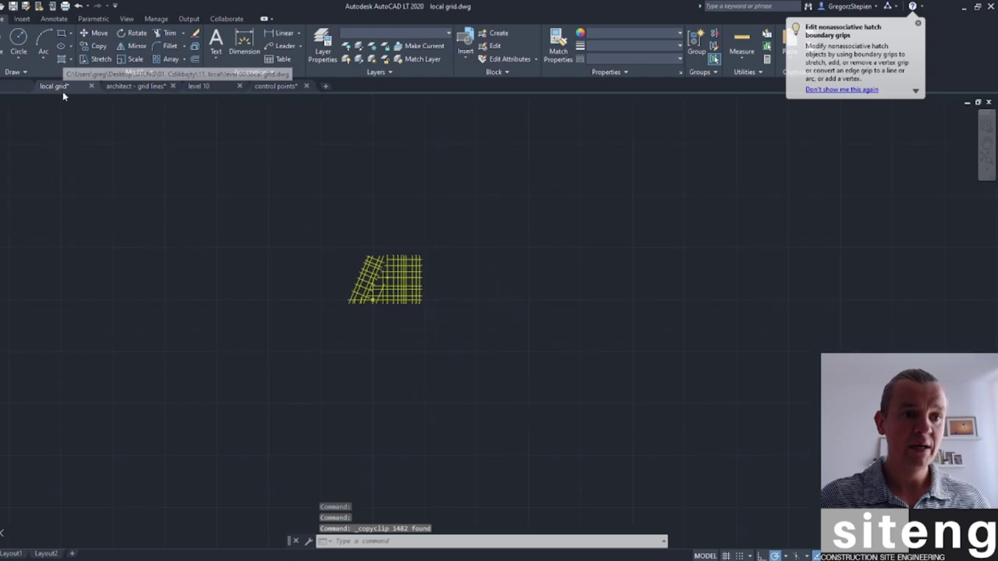
pyautogui.scroll(6, 444, 295)
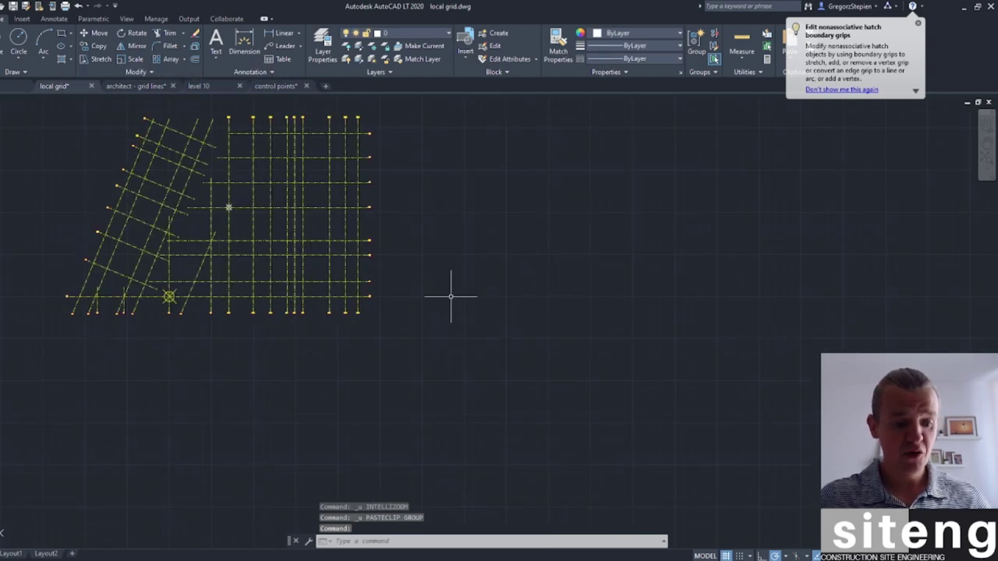
pyautogui.hotkey('ctrl', 'v')
pyautogui.click(463, 434)
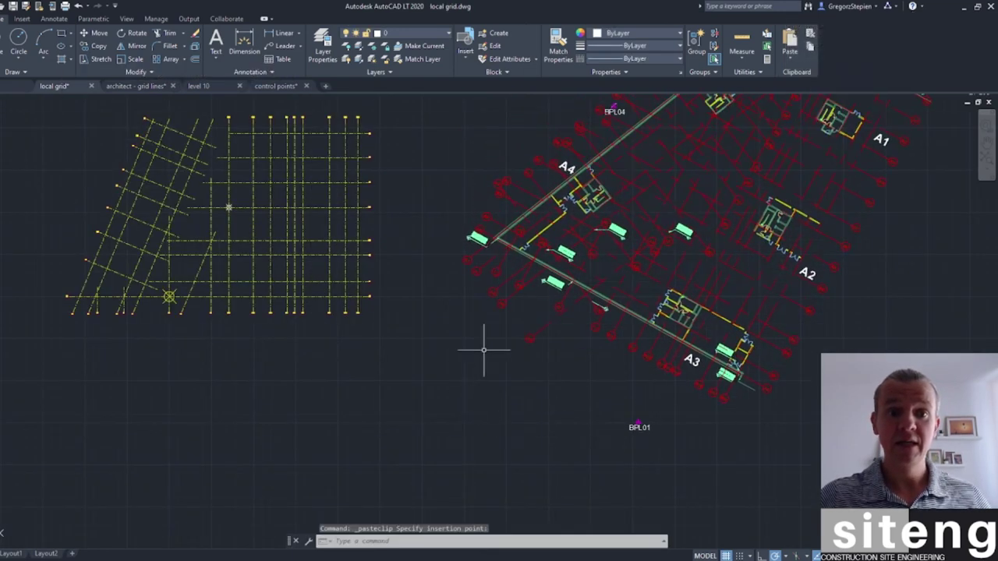
# Examine the pasted architect's gridlines and BPL stations next to the local grid
pyautogui.scroll(-5, 479, 295)
pyautogui.moveTo(480, 295); pyautogui.dragTo(462, 360, button='middle')
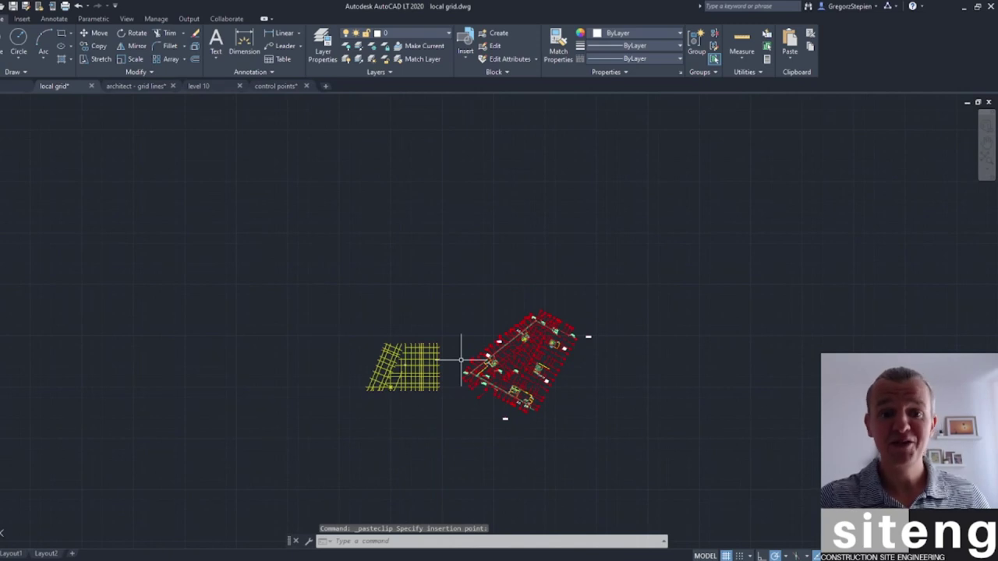
pyautogui.scroll(5, 515, 379)
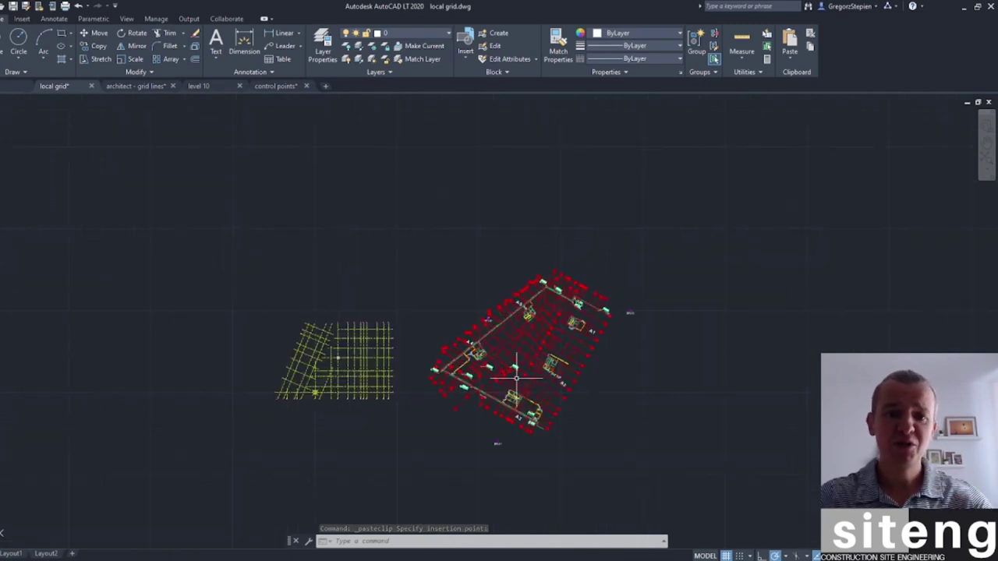
pyautogui.press('Escape')
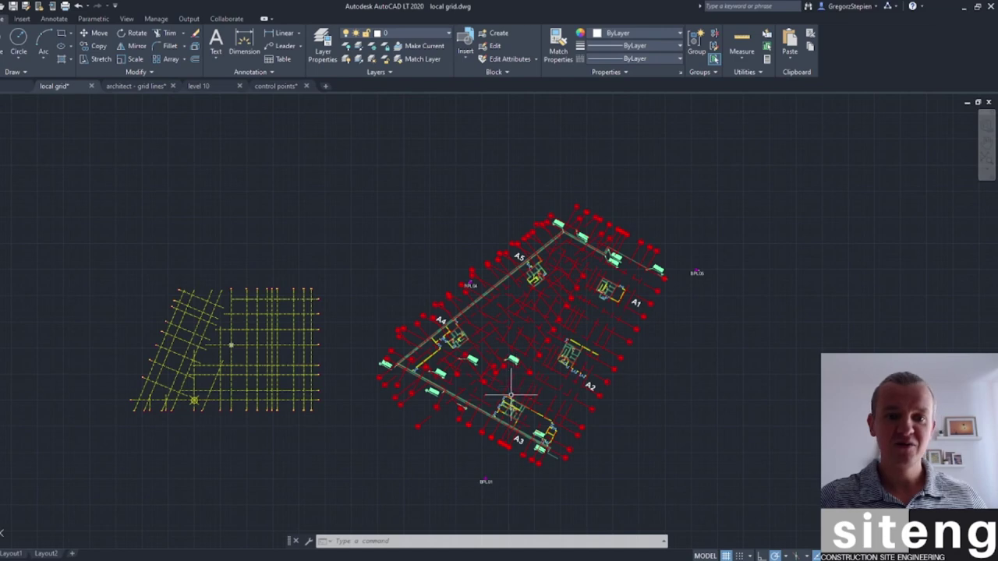
pyautogui.scroll(-2, 468, 409)
pyautogui.moveTo(455, 397); pyautogui.dragTo(503, 413, button='middle')
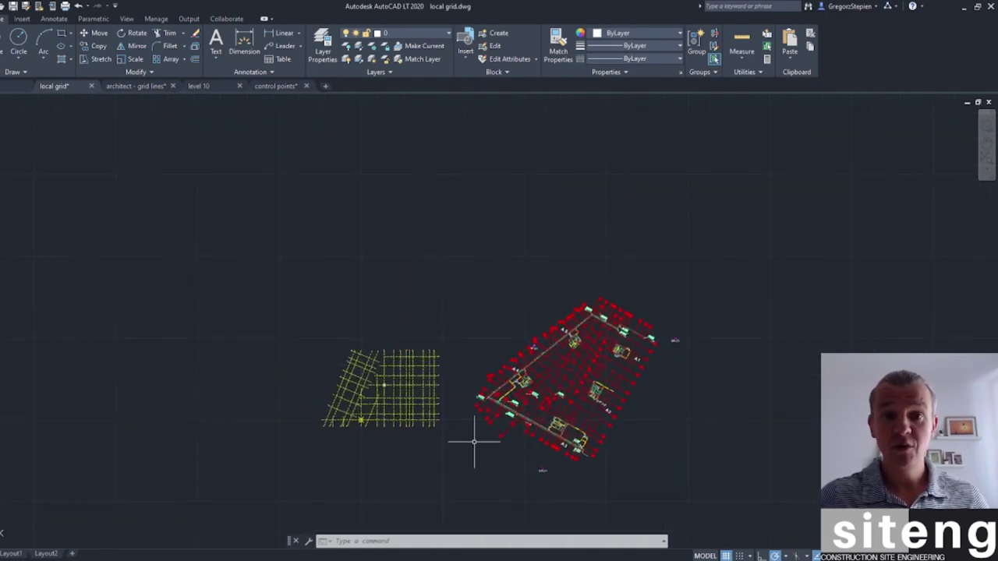
pyautogui.scroll(4, 473, 442)
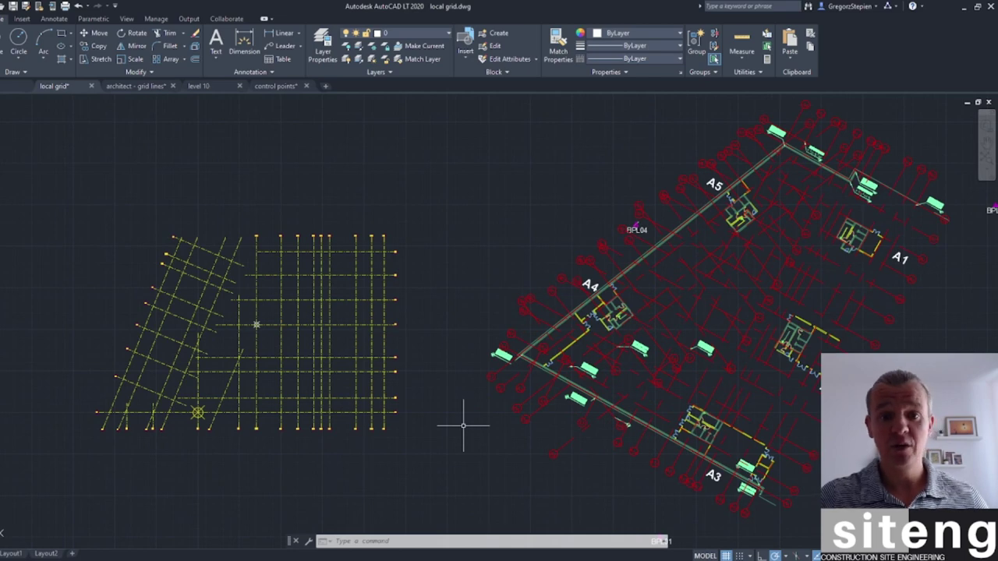
pyautogui.scroll(-2, 463, 426)
pyautogui.scroll(4, 550, 406)
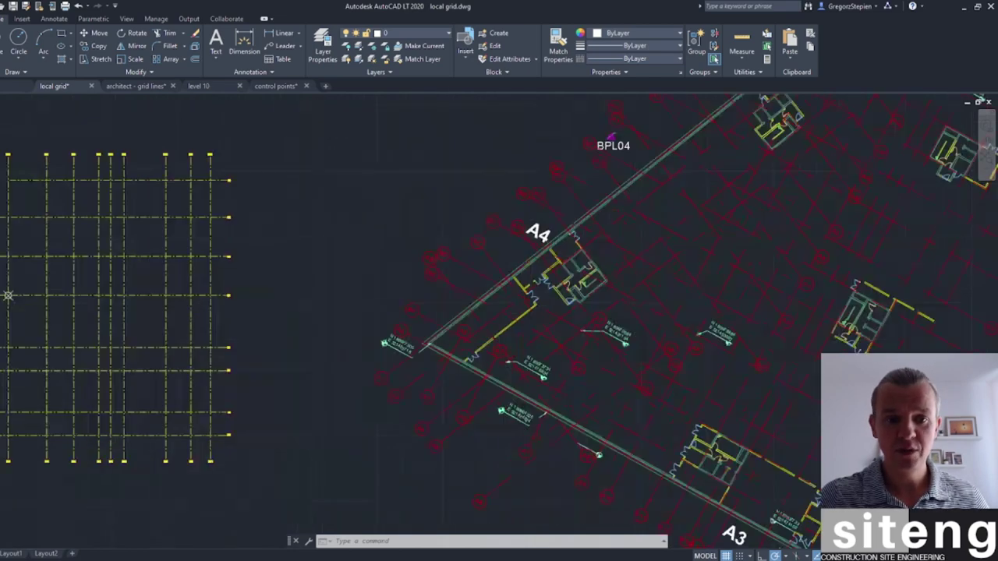
# Place a point in the architect's drawing at gridline intersection A7/AA, at the arrow tip labelled N 189964326, E 521424824
pyautogui.scroll(5, 553, 412)
pyautogui.scroll(-2, 499, 368)
pyautogui.scroll(1, 493, 398)
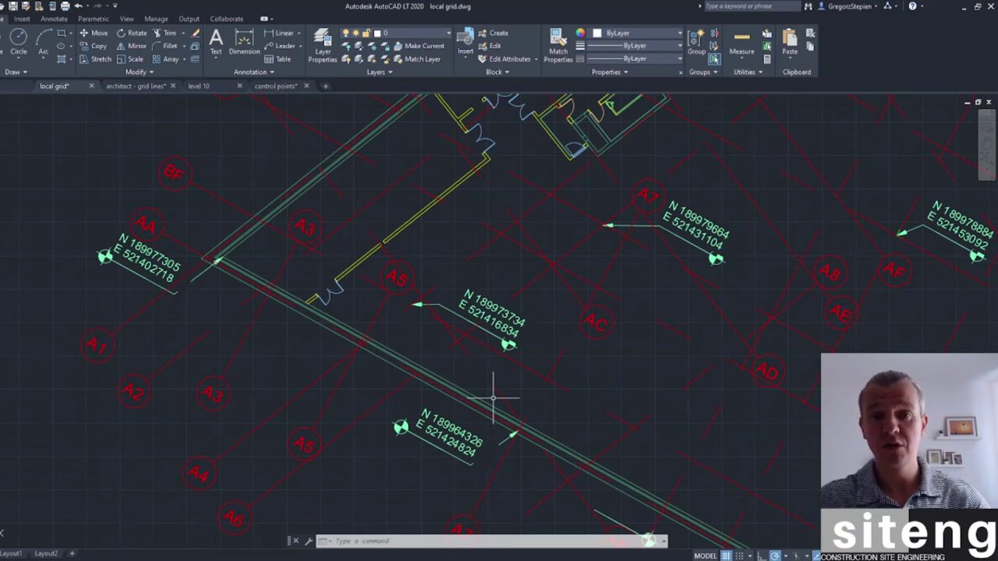
pyautogui.write('point')
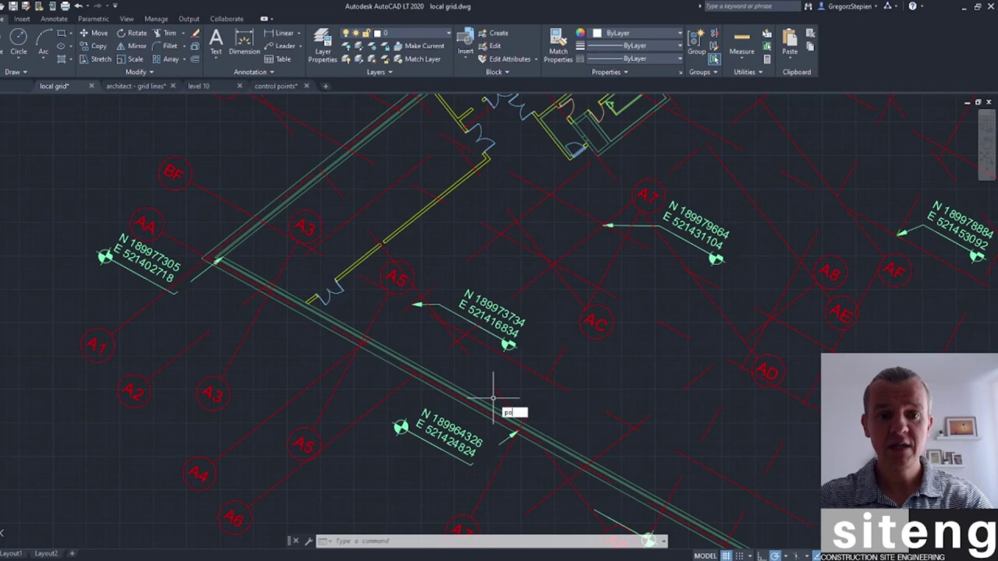
pyautogui.press('Return')
pyautogui.scroll(3, 504, 425)
pyautogui.scroll(2, 546, 399)
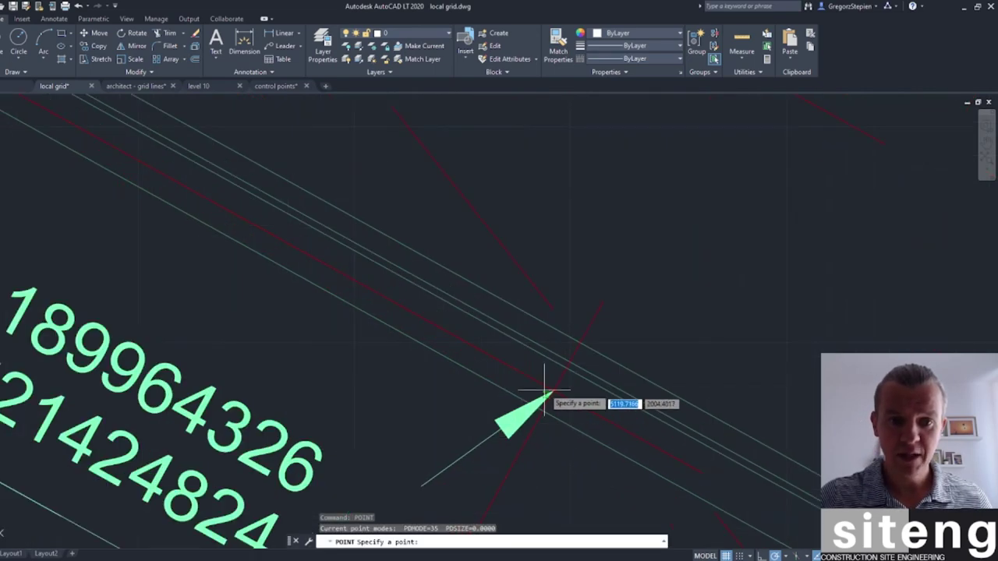
pyautogui.click(552, 394)
# Place a second point at gridline intersection A10/BC, at the arrow tip labelled N 189978884, E 521453092
pyautogui.scroll(-8, 702, 336)
pyautogui.scroll(10, 703, 324)
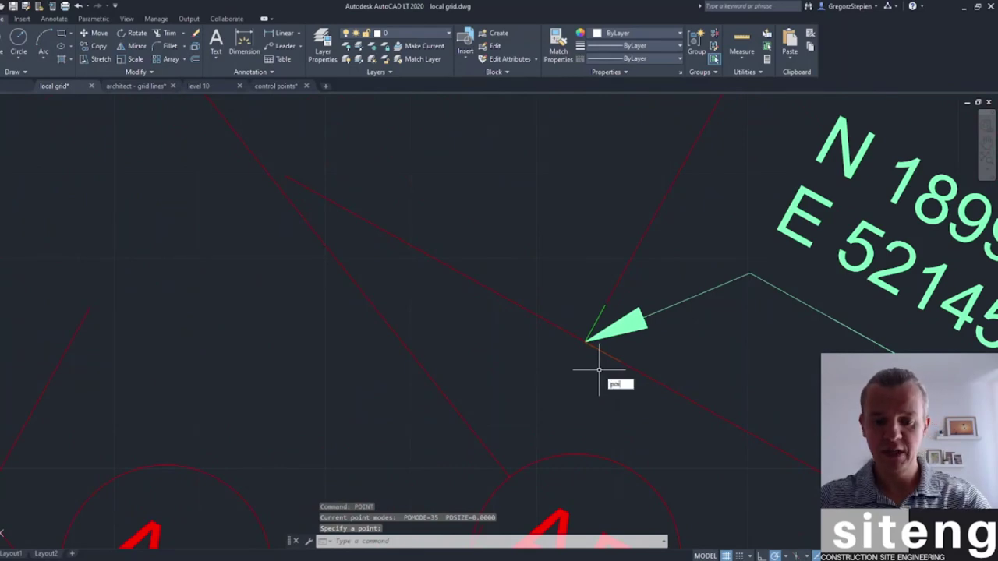
pyautogui.press('Return')
pyautogui.click(588, 340)
pyautogui.scroll(-4, 570, 411)
pyautogui.scroll(-6, 564, 415)
pyautogui.scroll(4, 569, 401)
pyautogui.press('Escape')
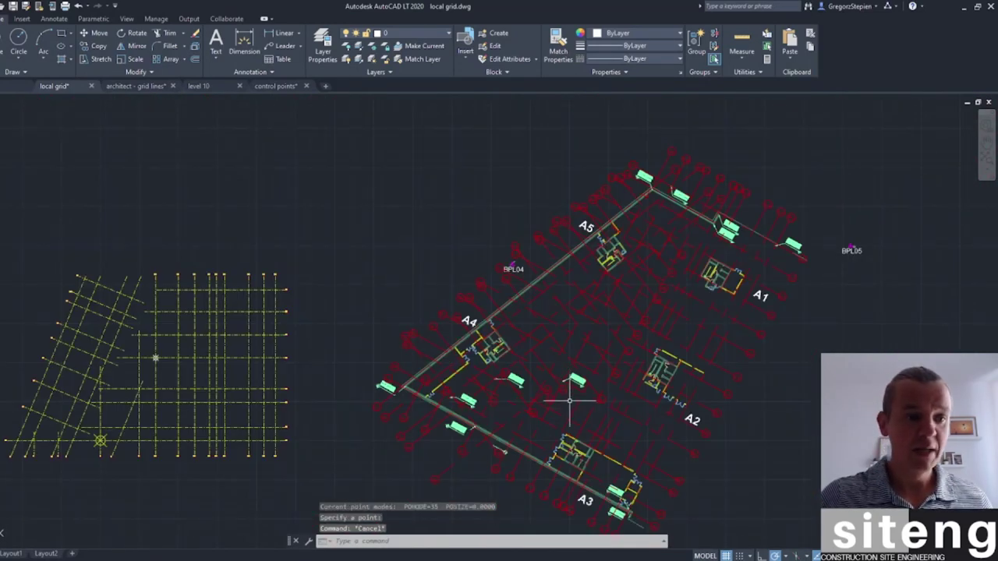
# Start aligning the whole pasted architect's drawing, BPL stations included, matching its A7/AA point to the local grid's A7/AA point
pyautogui.click(282, 403)
pyautogui.press('Escape')
pyautogui.press('Escape')
pyautogui.scroll(-3, 468, 422)
pyautogui.click(761, 492)
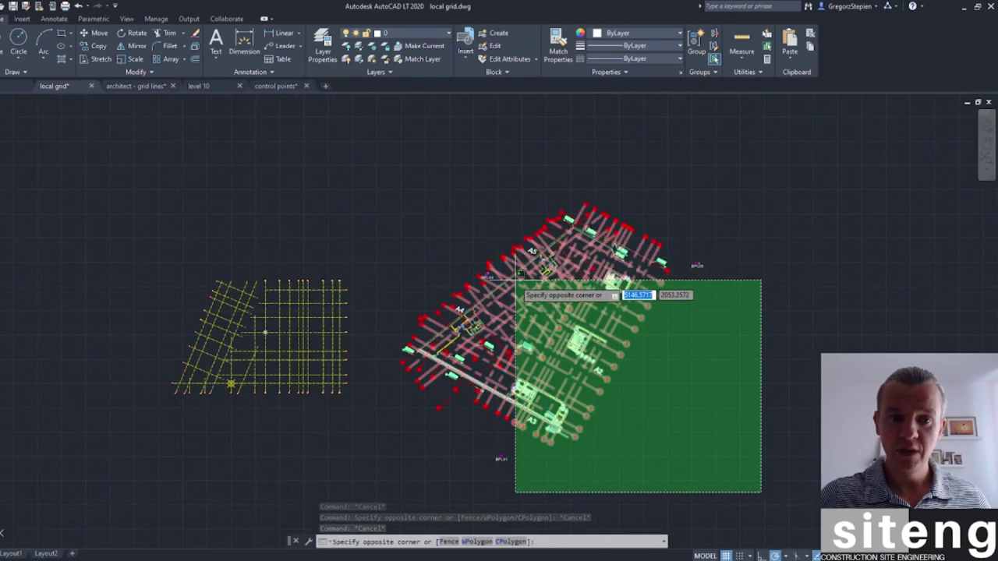
pyautogui.click(380, 160)
pyautogui.scroll(2, 468, 264)
pyautogui.scroll(-2, 468, 263)
pyautogui.write('ALIGN')
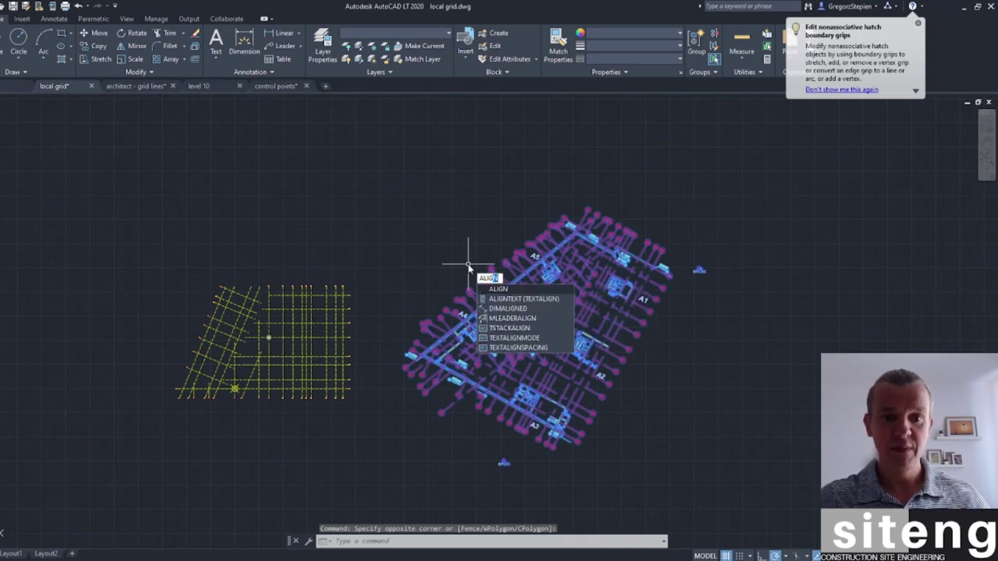
pyautogui.press('Return')
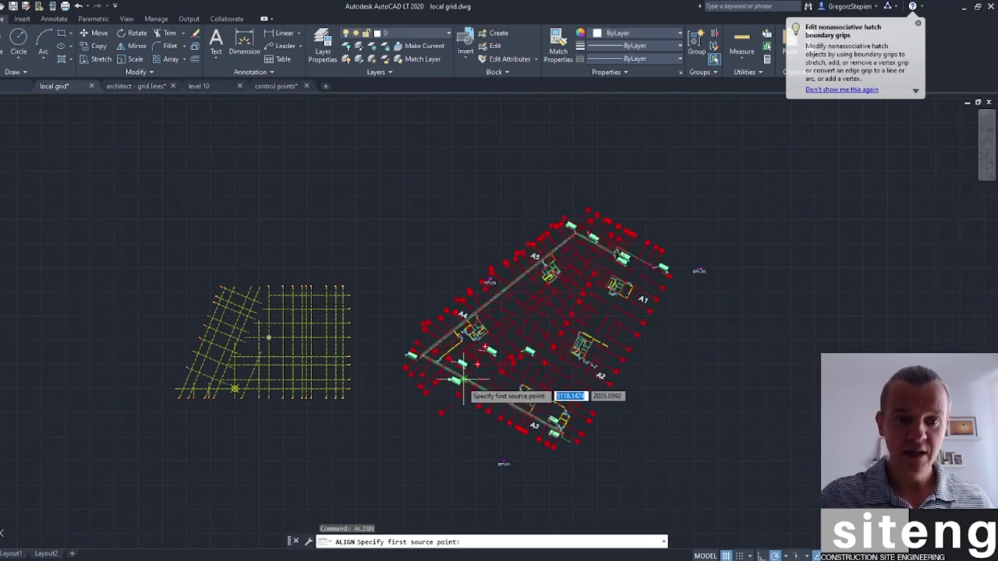
pyautogui.scroll(4, 489, 393)
pyautogui.scroll(3, 507, 308)
pyautogui.scroll(3, 514, 292)
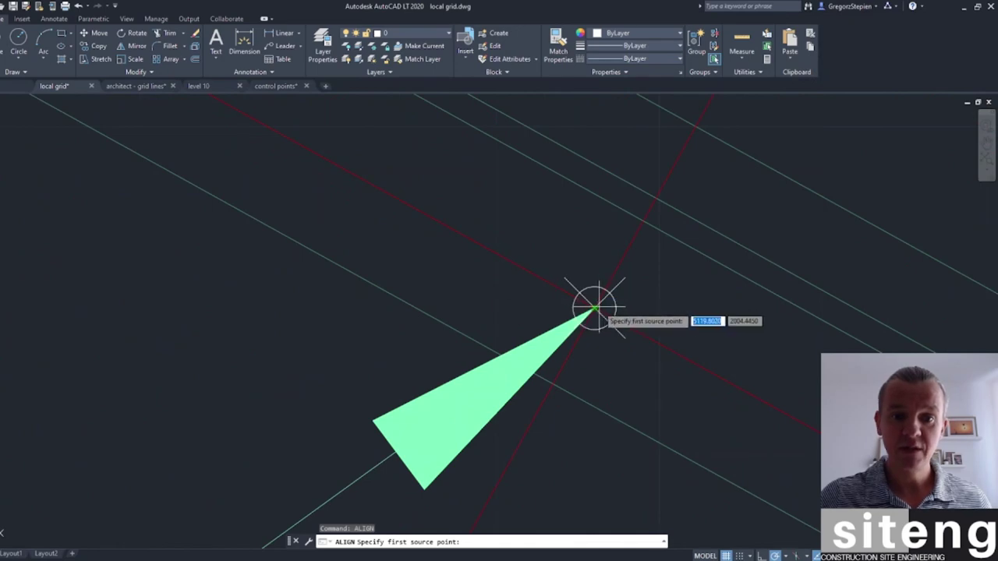
pyautogui.click(585, 302)
pyautogui.scroll(-2, 441, 380)
pyautogui.scroll(-7, 413, 374)
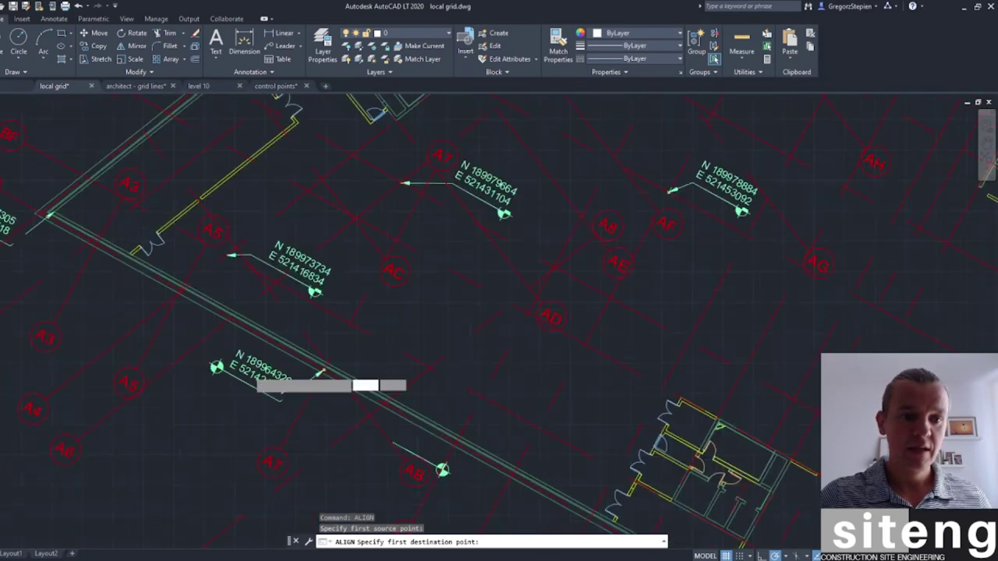
pyautogui.moveTo(211, 374); pyautogui.dragTo(677, 293, button='middle')
pyautogui.moveTo(279, 364); pyautogui.dragTo(323, 390, button='middle')
pyautogui.scroll(6, 301, 379)
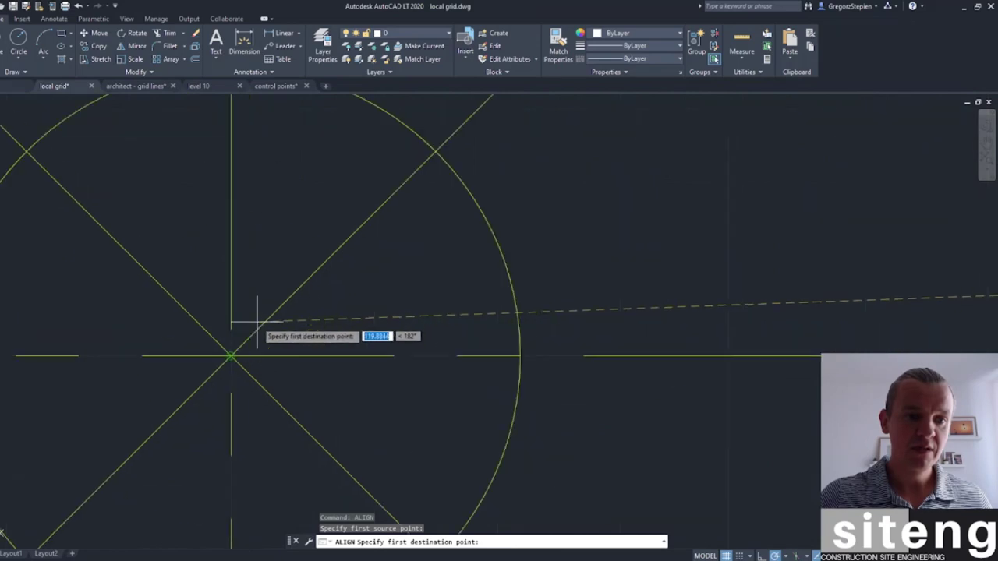
pyautogui.click(231, 356)
# Match the architect's A10/BC point to the local grid's A10/BC point and finish the alignment without scaling
pyautogui.scroll(-8, 737, 327)
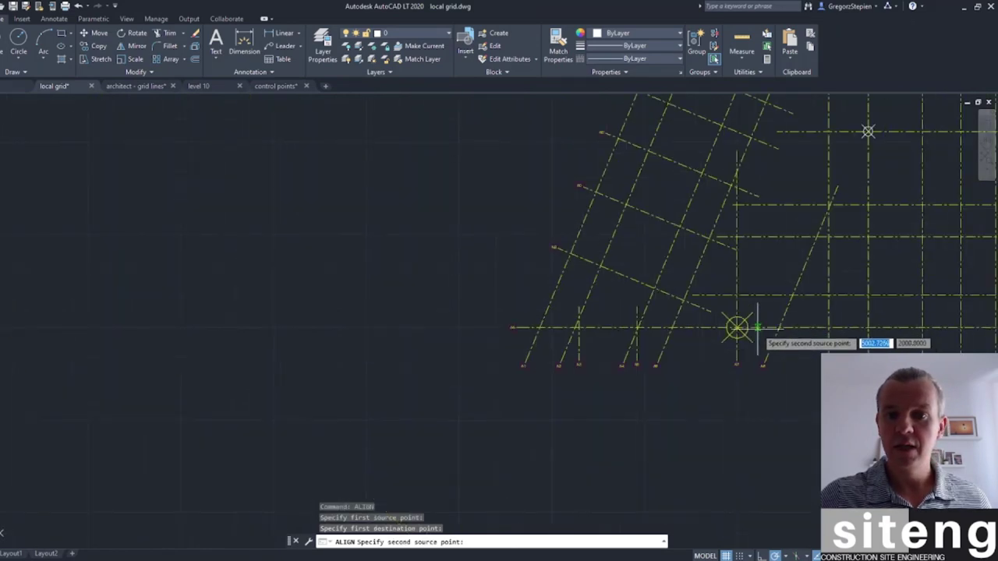
pyautogui.moveTo(846, 312); pyautogui.dragTo(629, 394, button='middle')
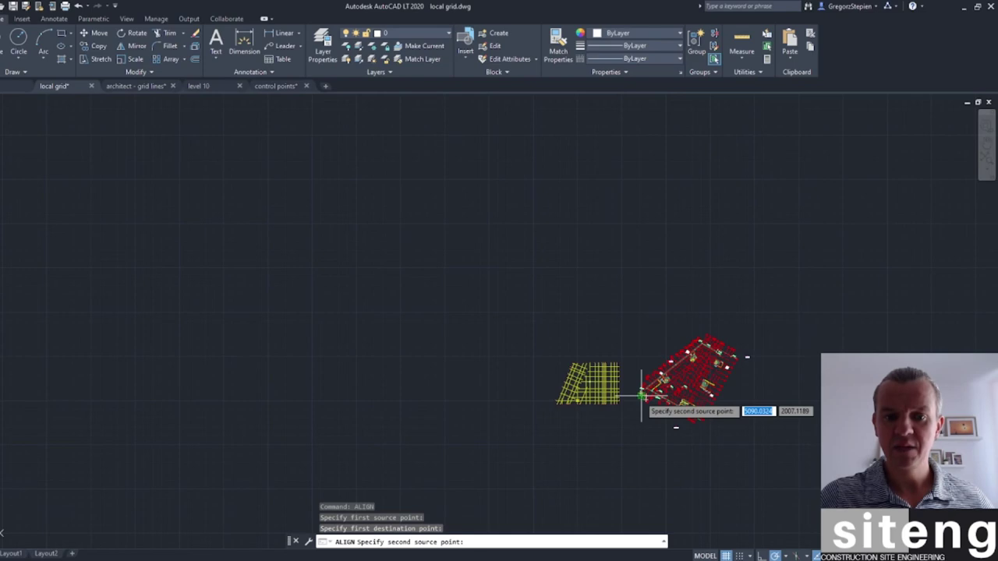
pyautogui.scroll(8, 643, 383)
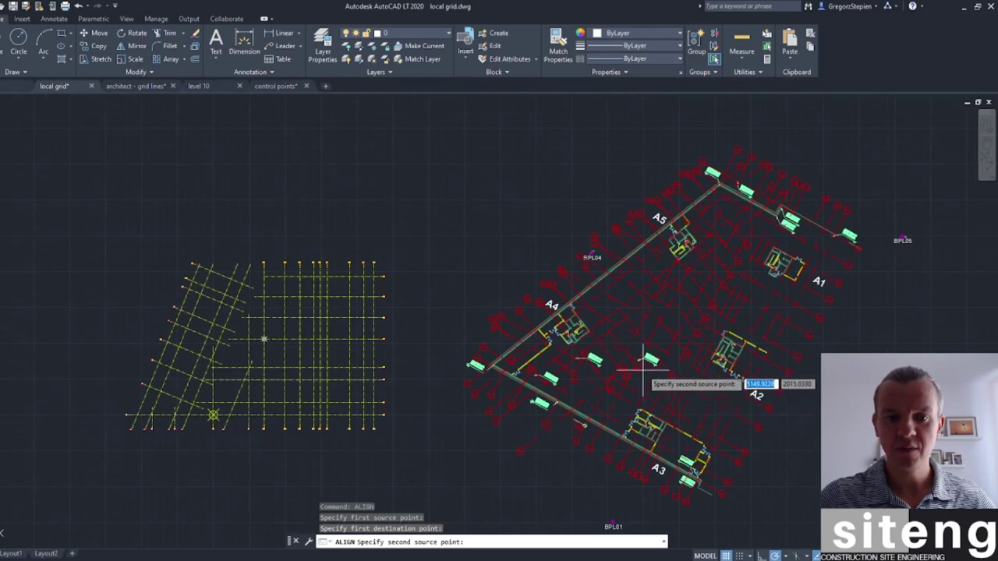
pyautogui.scroll(3, 645, 399)
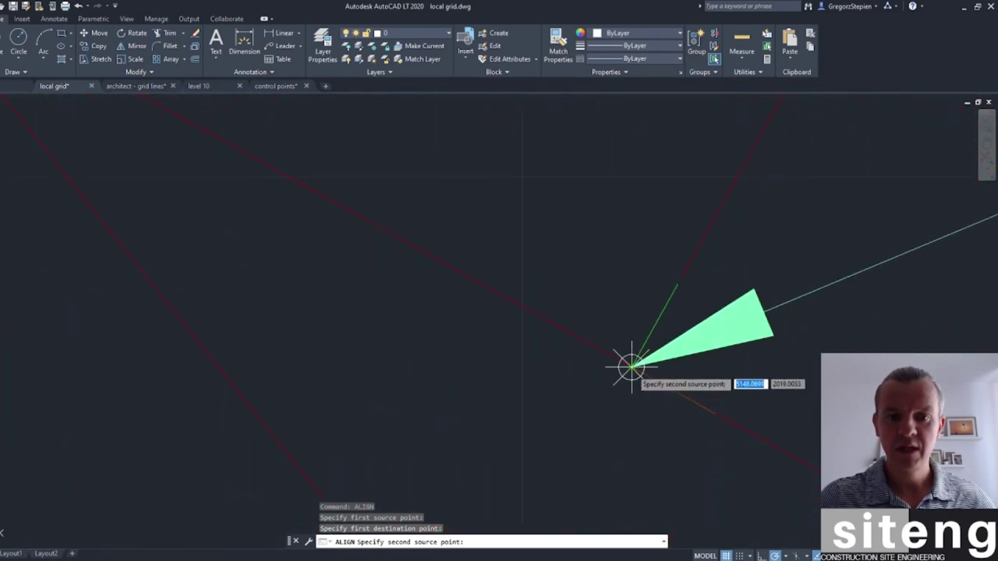
pyautogui.click(632, 367)
pyautogui.scroll(-8, 593, 398)
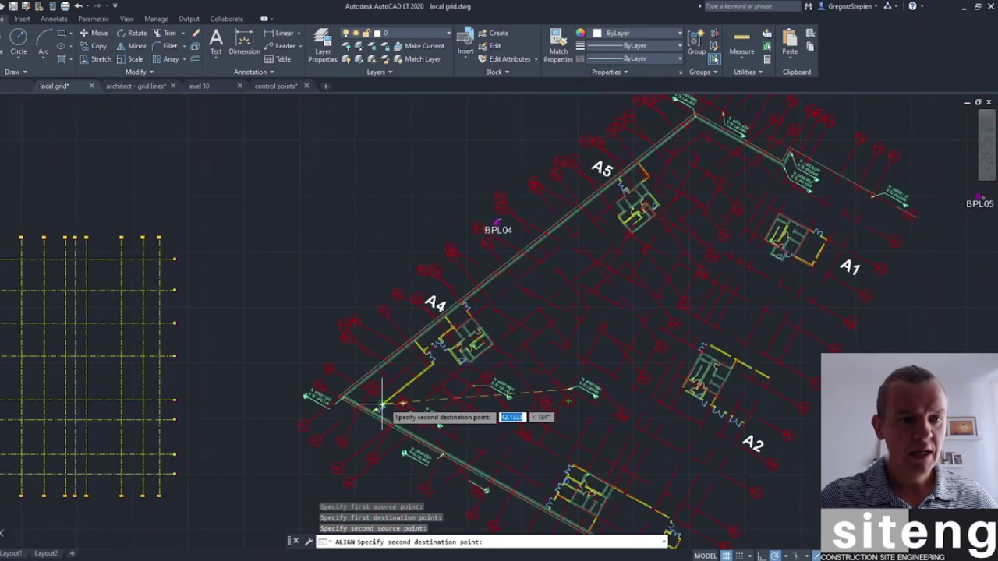
pyautogui.moveTo(390, 412); pyautogui.dragTo(445, 350, button='middle')
pyautogui.scroll(8, 301, 339)
pyautogui.scroll(8, 260, 328)
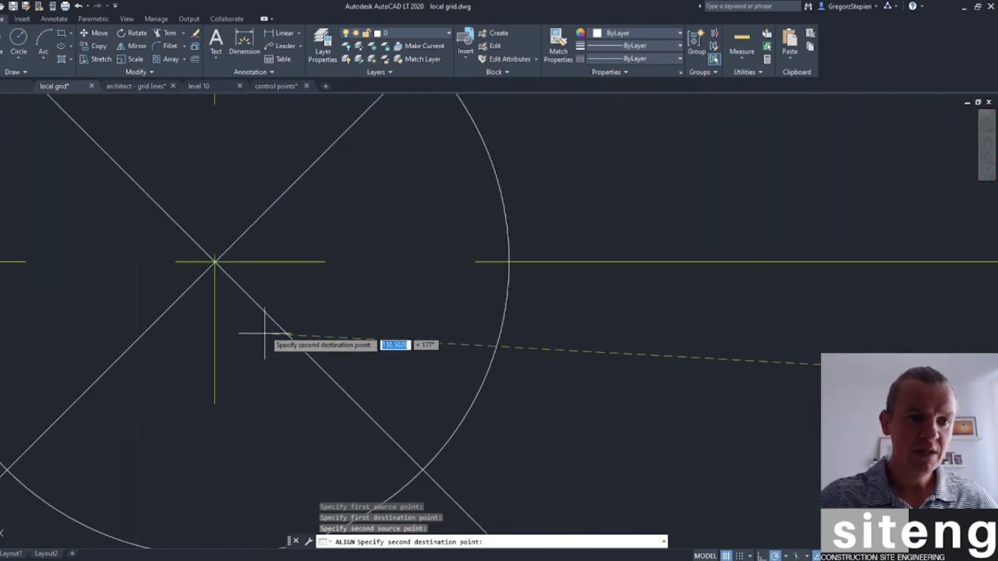
pyautogui.click(216, 262)
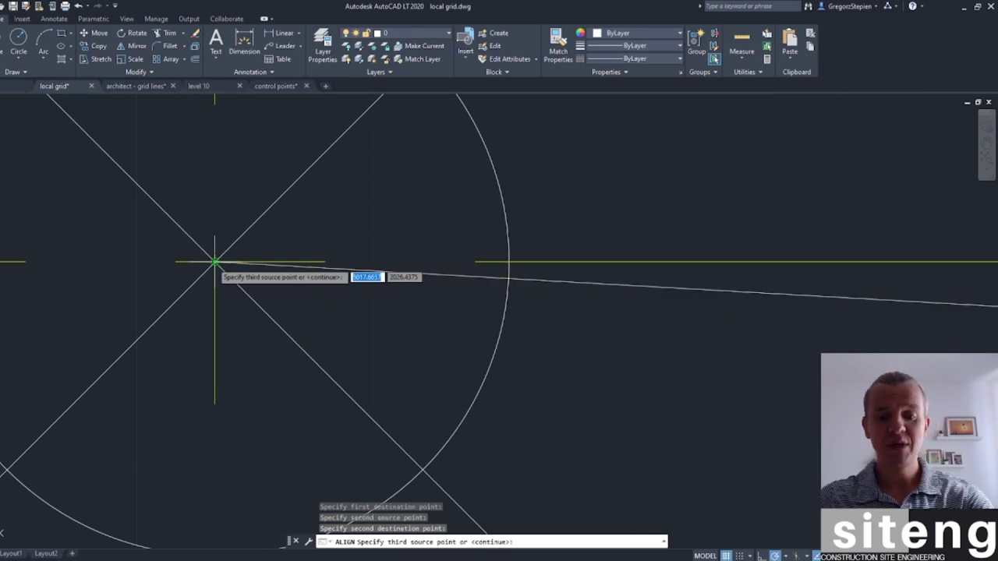
pyautogui.press('Return')
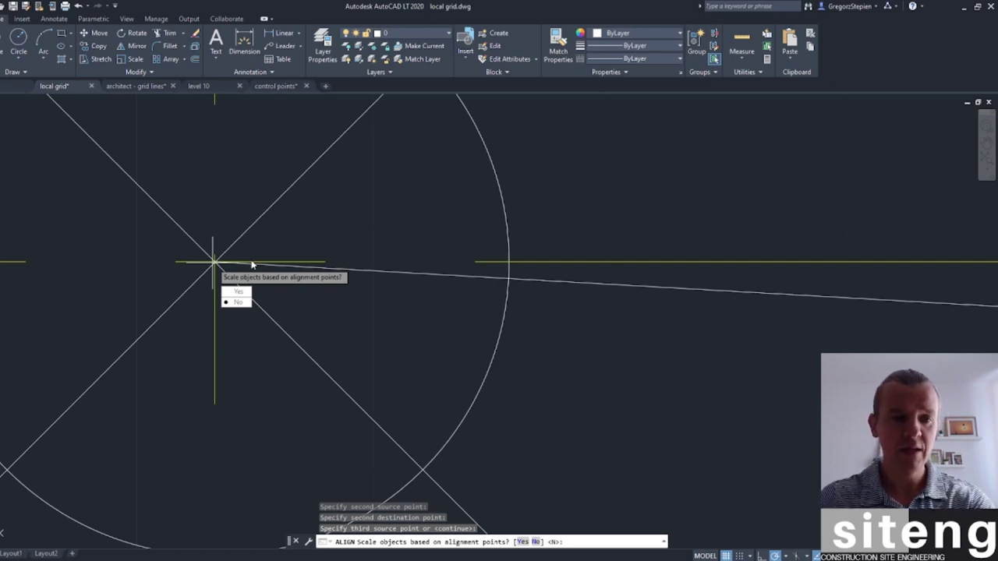
pyautogui.press('Return')
# Check how the aligned architect's gridlines overlay the local grid and where the BPL stations fall
pyautogui.scroll(-4, 236, 272)
pyautogui.scroll(10, 257, 293)
pyautogui.scroll(-10, 307, 412)
pyautogui.scroll(3, 308, 413)
pyautogui.scroll(-2, 351, 452)
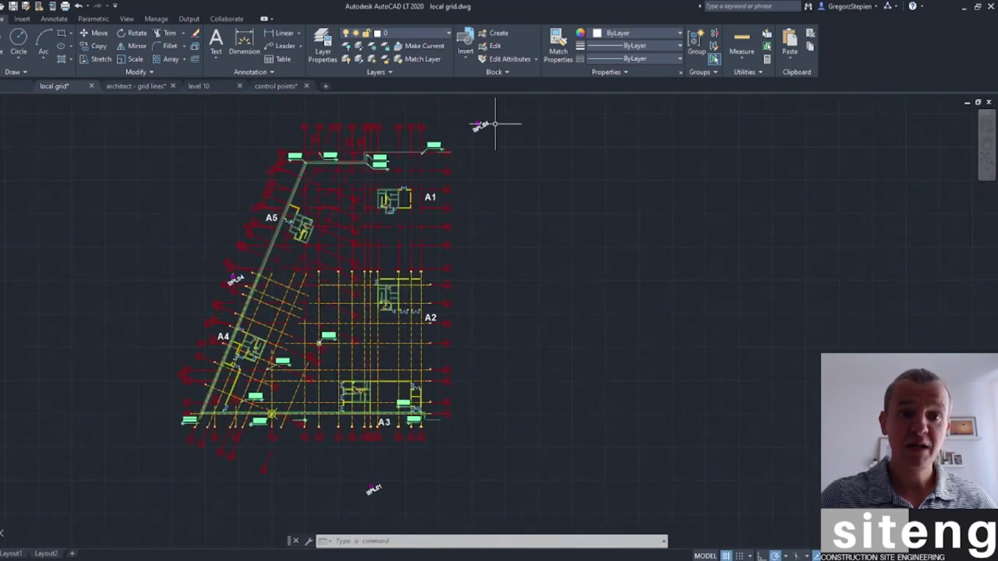
pyautogui.scroll(2, 496, 123)
pyautogui.scroll(-2, 477, 191)
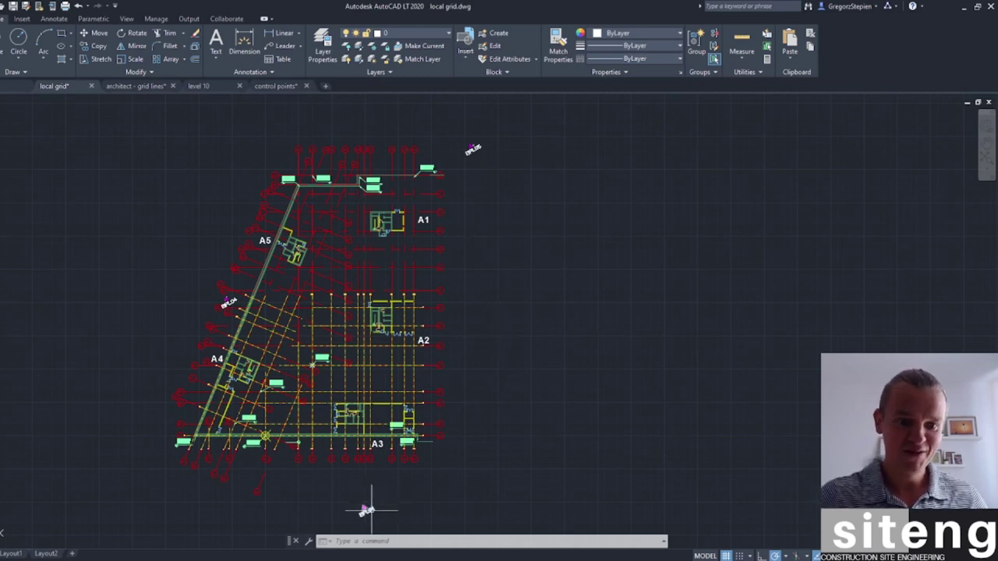
pyautogui.scroll(10, 370, 507)
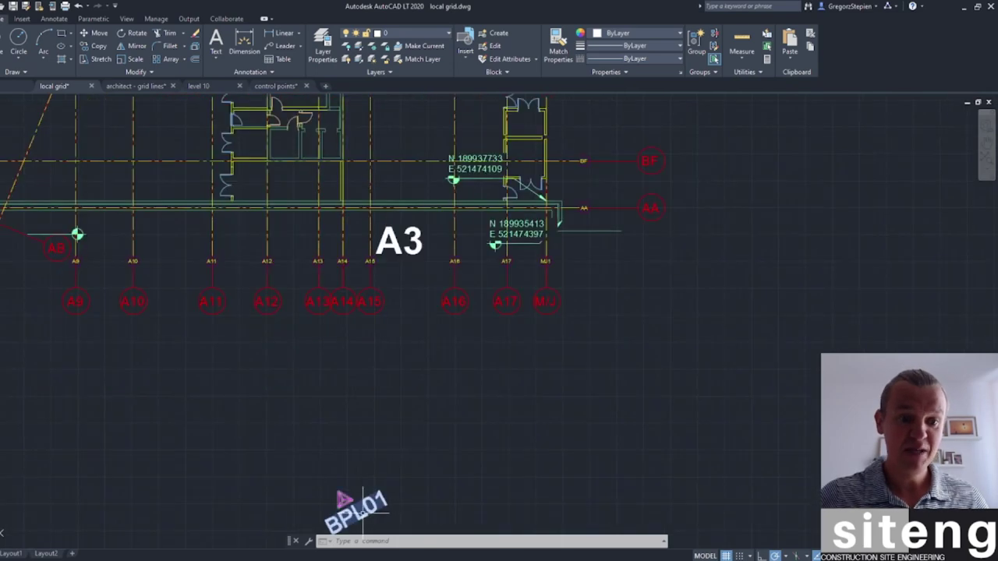
# Copy the transformed coordinates of BPL05, BPL01 and BPL04 from the Excel sheet and paste them beside BPL01 in the local grid drawing
pyautogui.hotkey('alt', 'Tab')
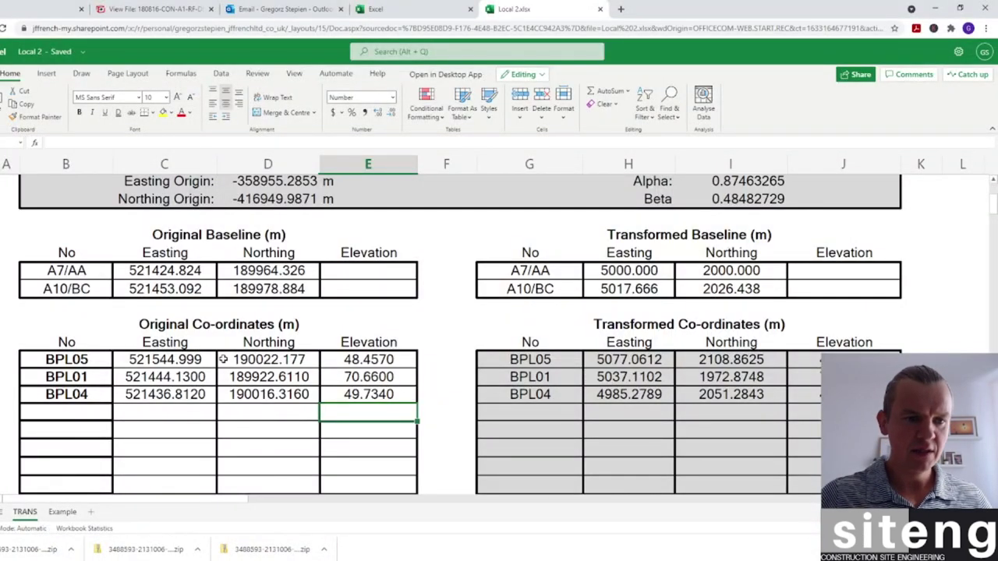
pyautogui.moveTo(554, 359); pyautogui.dragTo(788, 392)
pyautogui.hotkey('ctrl', 'c')
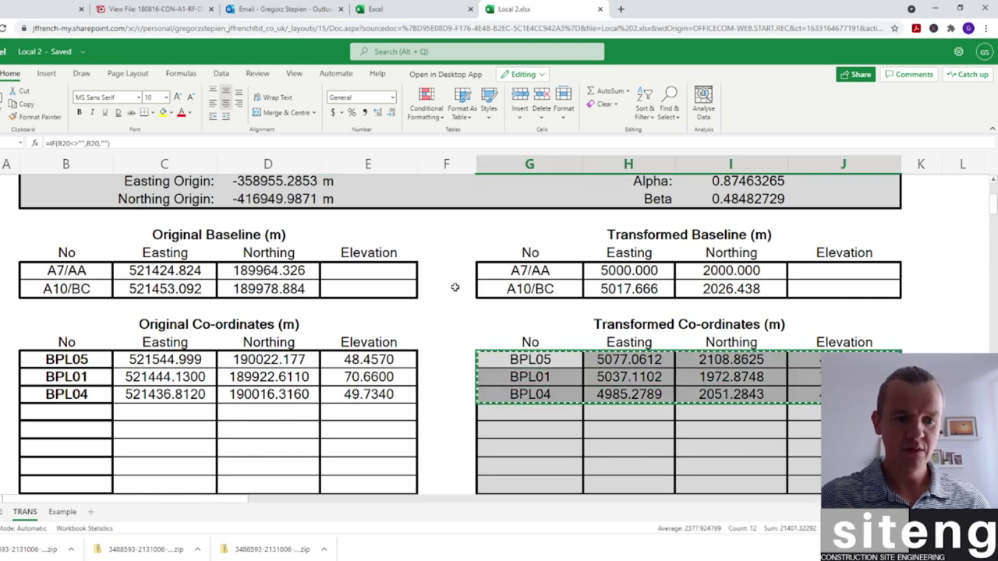
pyautogui.moveTo(416, 547)
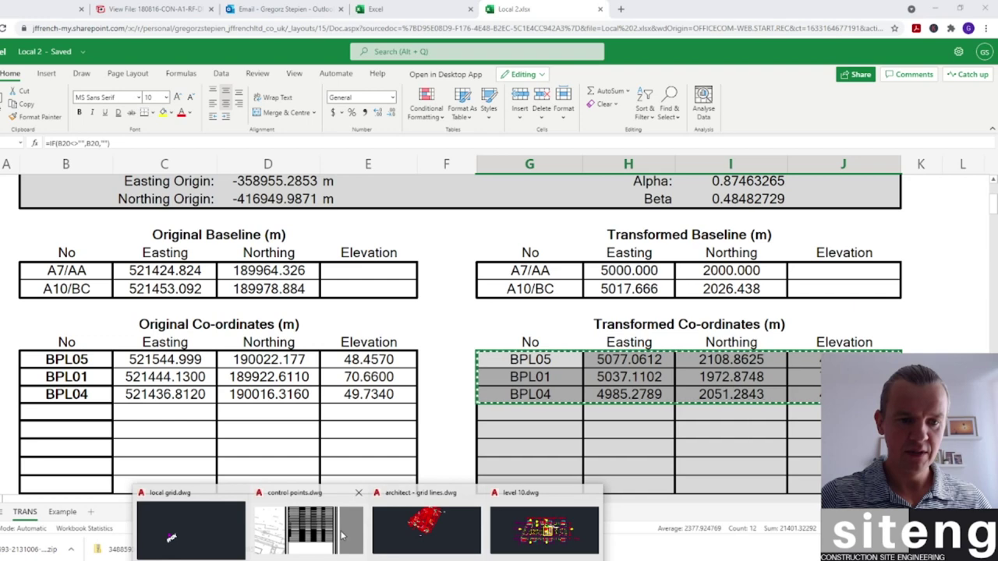
pyautogui.click(176, 535)
pyautogui.scroll(-3, 352, 389)
pyautogui.scroll(2, 352, 390)
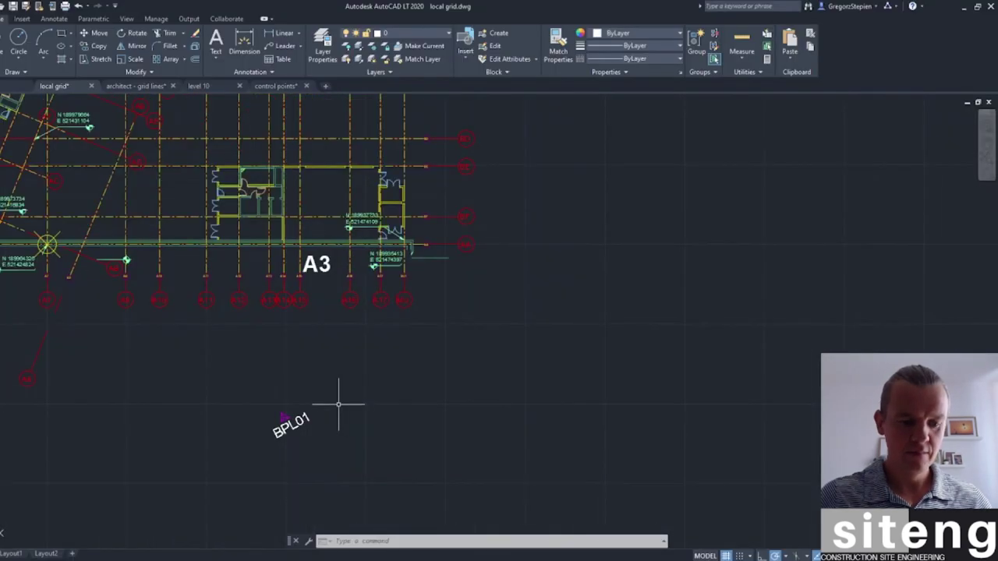
pyautogui.hotkey('ctrl', 'v')
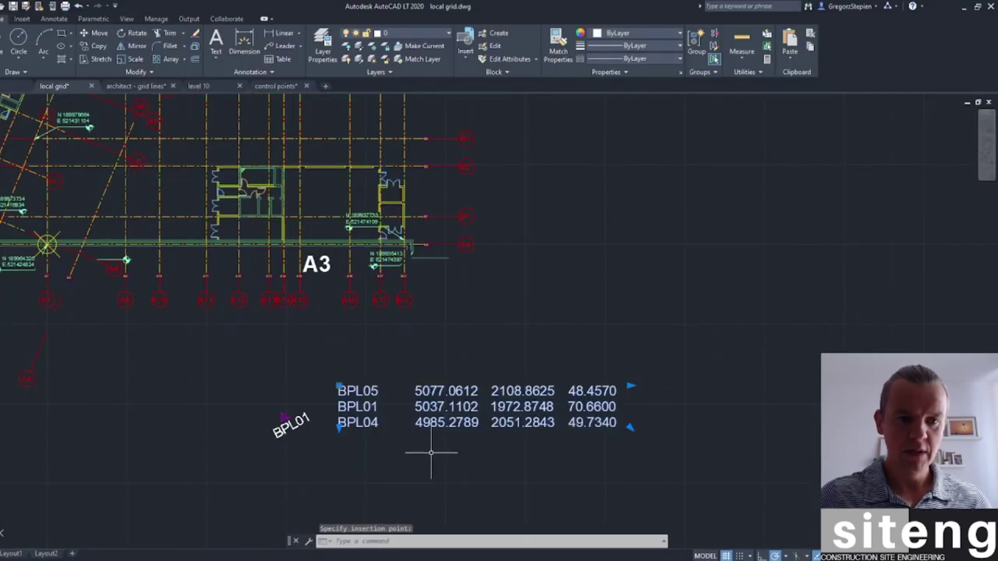
pyautogui.press('Escape')
# Query the coordinates of the BPL01 station point in the local grid drawing and compare them with the pasted Excel values
pyautogui.moveTo(382, 452); pyautogui.dragTo(429, 426, button='middle')
pyautogui.scroll(2, 364, 392)
pyautogui.click(405, 373)
pyautogui.press('Escape')
pyautogui.write('id')
pyautogui.press('Return')
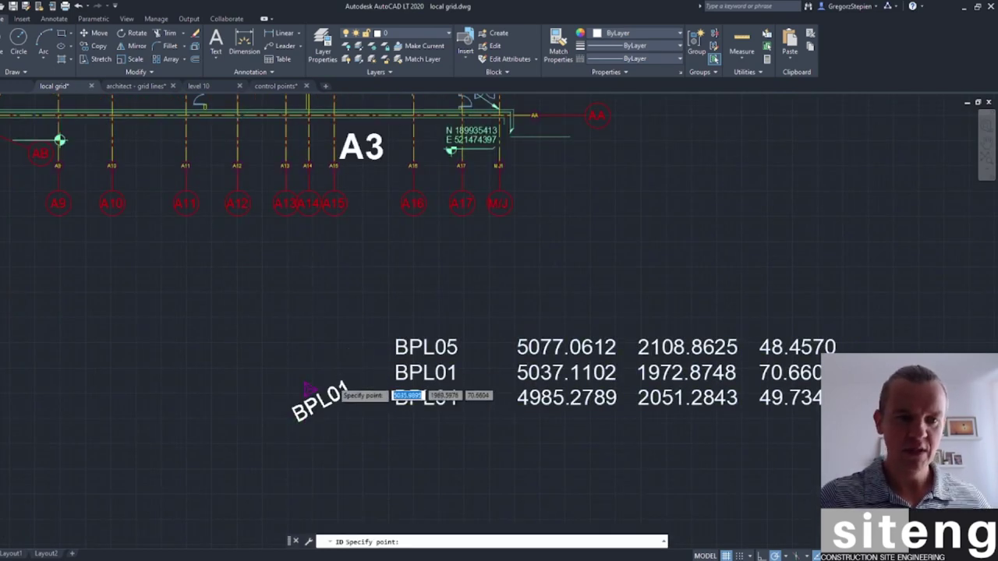
pyautogui.scroll(4, 333, 382)
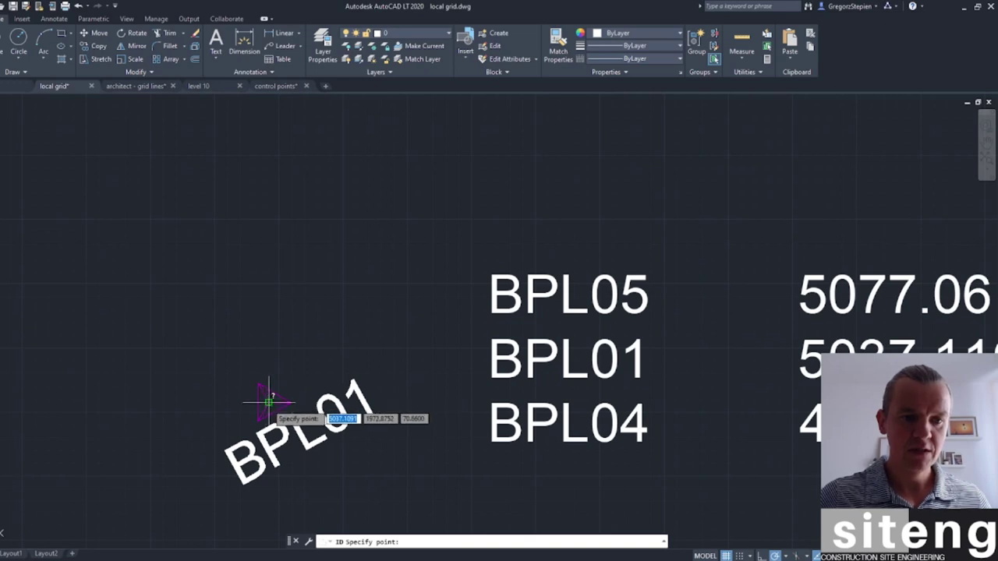
pyautogui.click(268, 403)
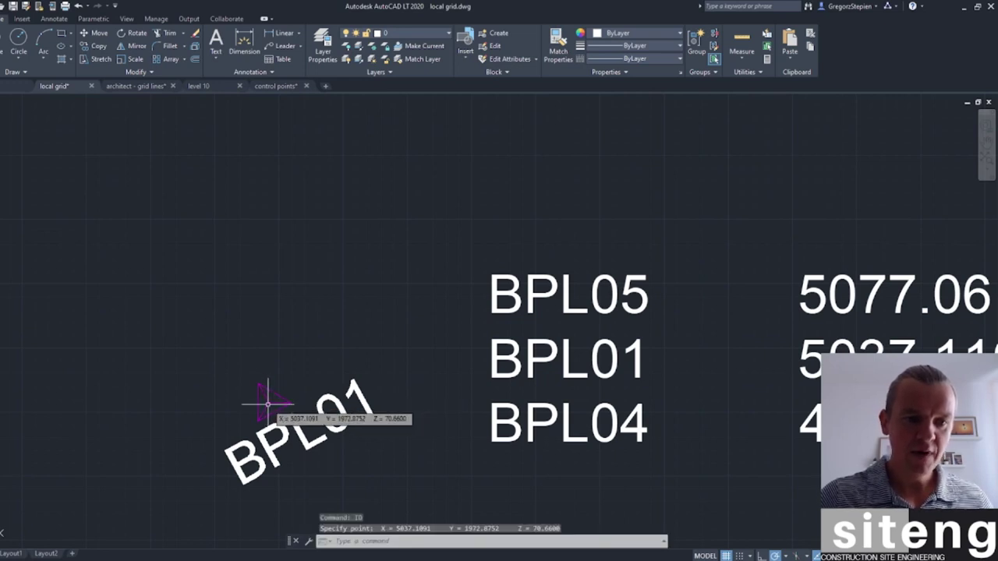
pyautogui.scroll(-2, 268, 403)
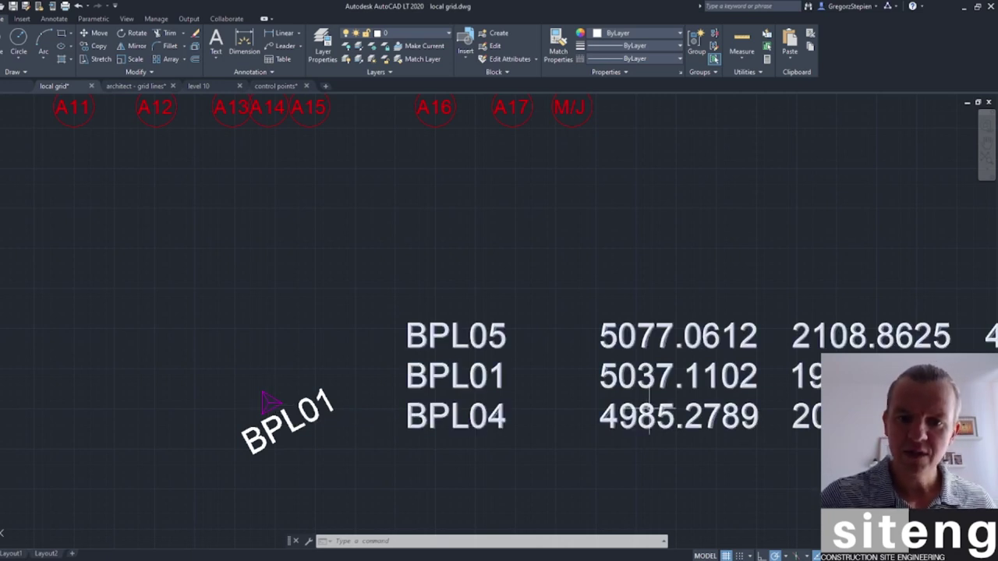
pyautogui.click(645, 377)
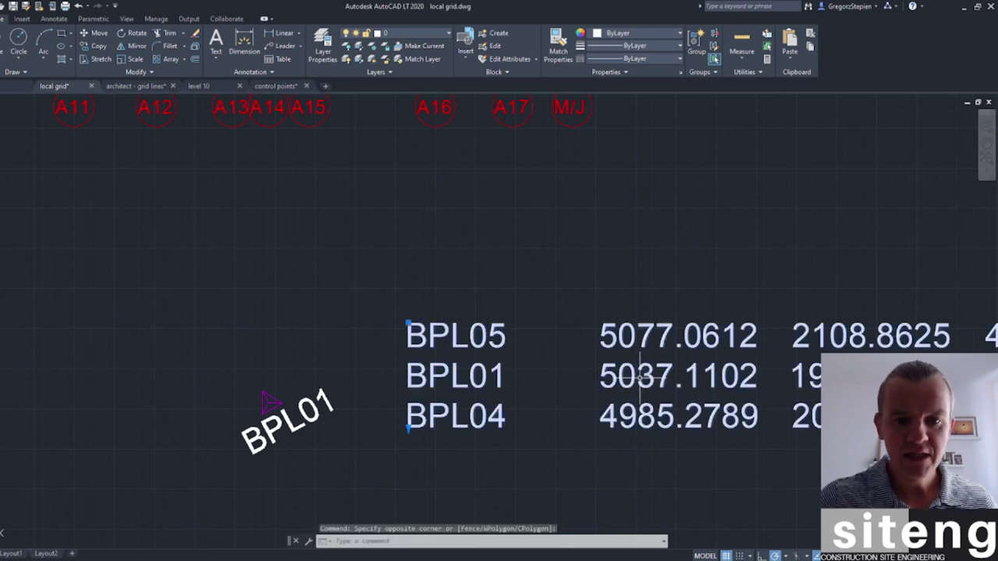
pyautogui.press('Escape')
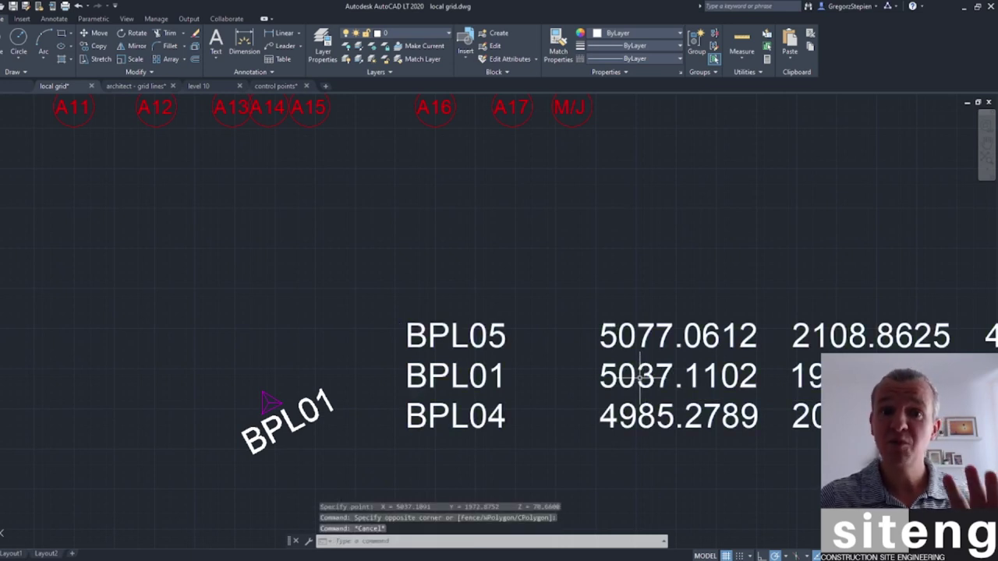
# Move the pasted coordinate list from beside BPL01 to just below the BPL05 station
pyautogui.scroll(-2, 602, 374)
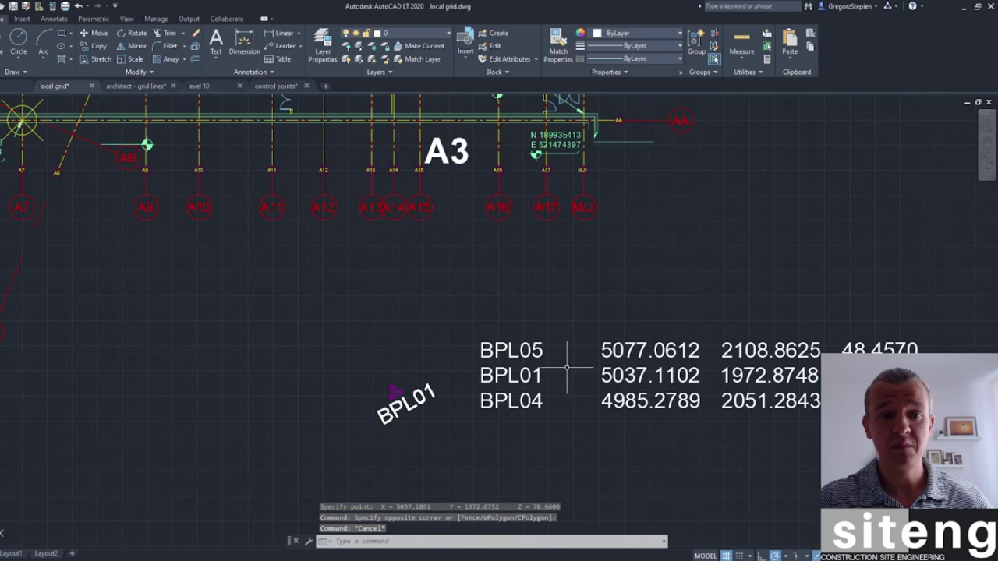
pyautogui.click(531, 347)
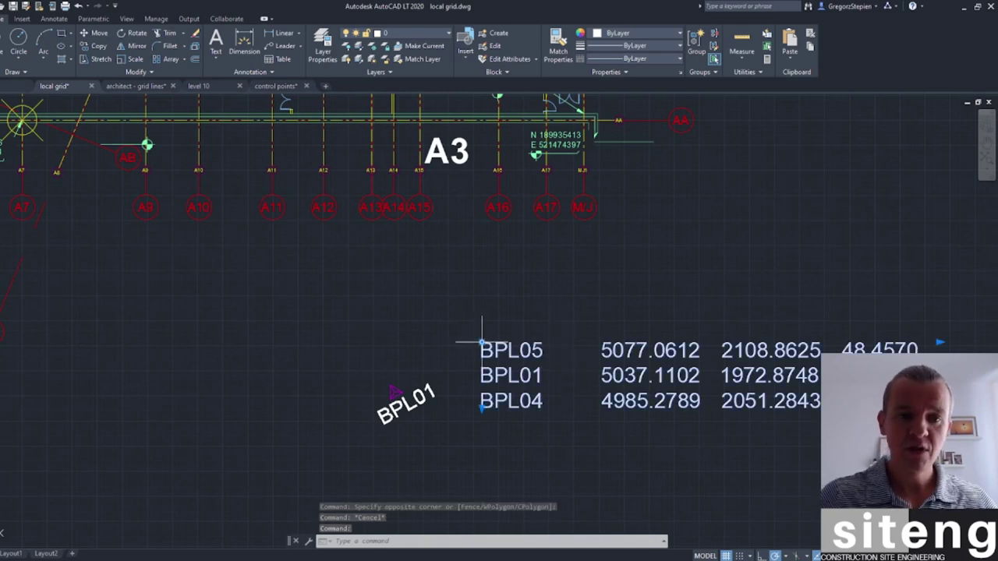
pyautogui.click(481, 343)
pyautogui.scroll(-4, 490, 330)
pyautogui.moveTo(487, 295); pyautogui.dragTo(551, 289, button='middle')
pyautogui.scroll(5, 553, 290)
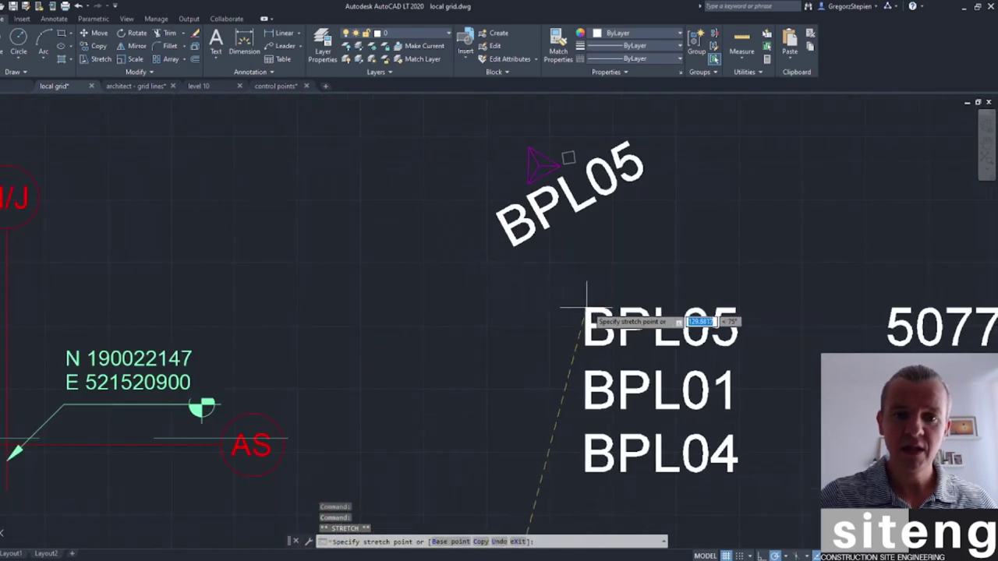
pyautogui.scroll(-4, 411, 388)
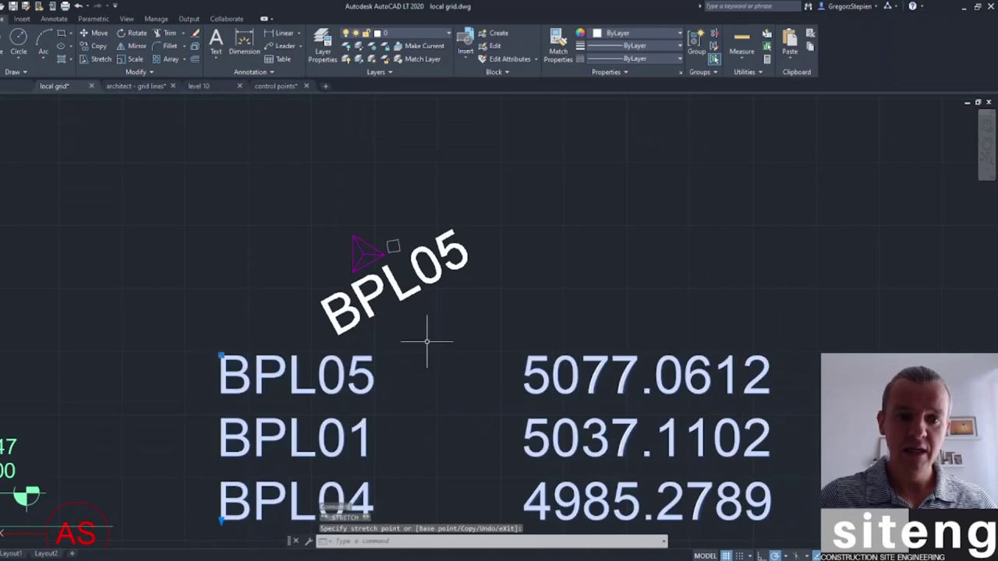
pyautogui.moveTo(486, 279)
pyautogui.mouseDown(button='middle')
pyautogui.moveTo(523, 262)
pyautogui.moveTo(283, 267)
pyautogui.moveTo(214, 289)
pyautogui.mouseUp(button='middle')
pyautogui.press('Escape')
pyautogui.press('Escape')
pyautogui.press('Escape')
pyautogui.scroll(5, 241, 274)
pyautogui.scroll(-4, 240, 275)
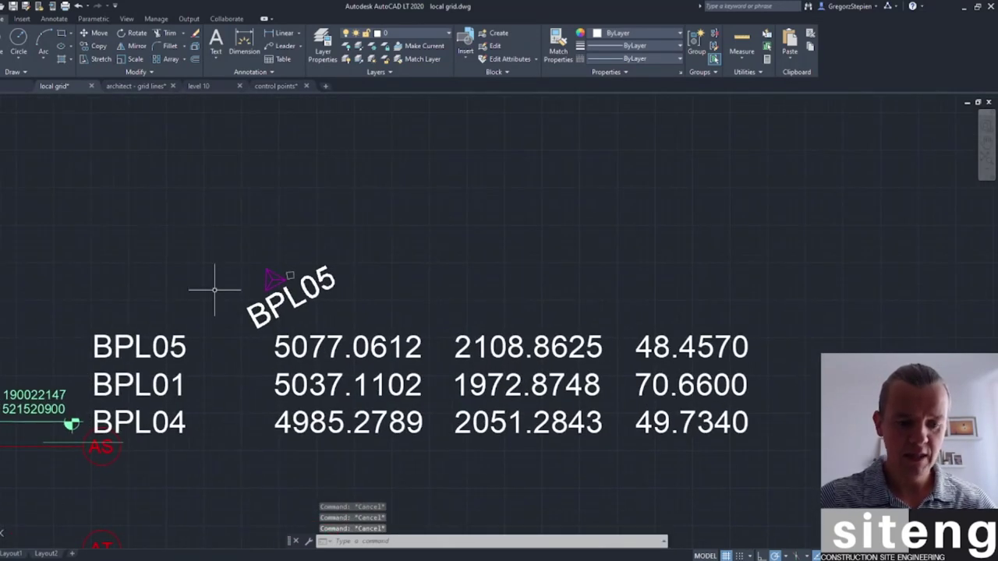
# Query the coordinates of the BPL05 station point and compare them with its entry in the coordinate list
pyautogui.write('id')
pyautogui.press('Return')
pyautogui.scroll(2, 253, 285)
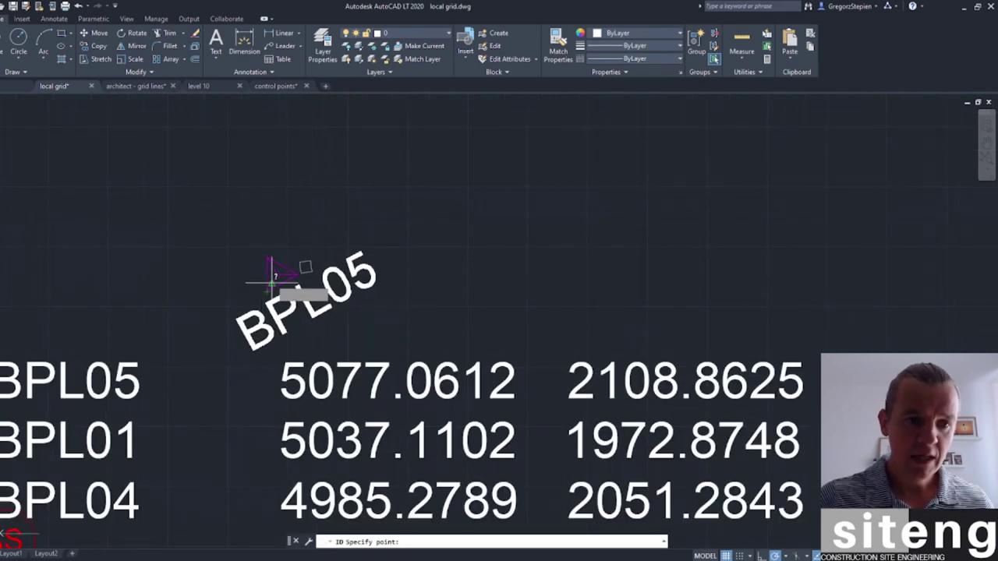
pyautogui.click(277, 272)
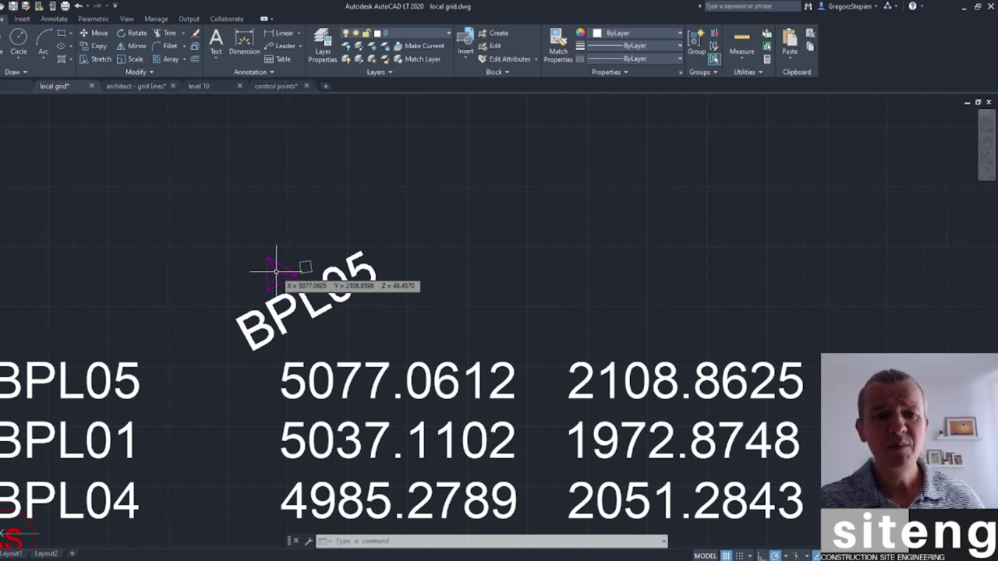
pyautogui.click(276, 271)
pyautogui.press('Escape')
# Add an aligned dimension from station BPL01 to station BPL05, placing its line east of the building grid
pyautogui.scroll(-5, 453, 336)
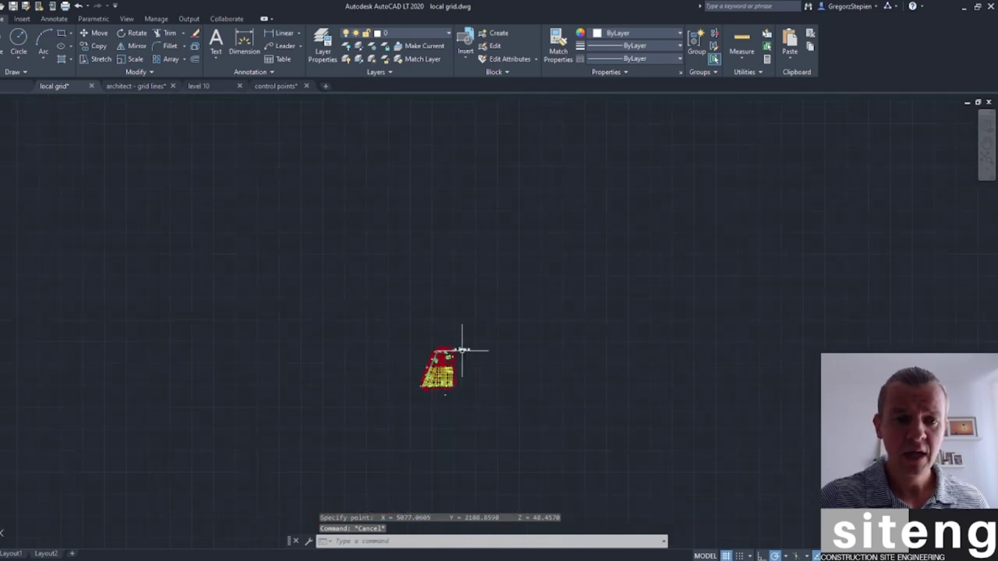
pyautogui.scroll(5, 460, 355)
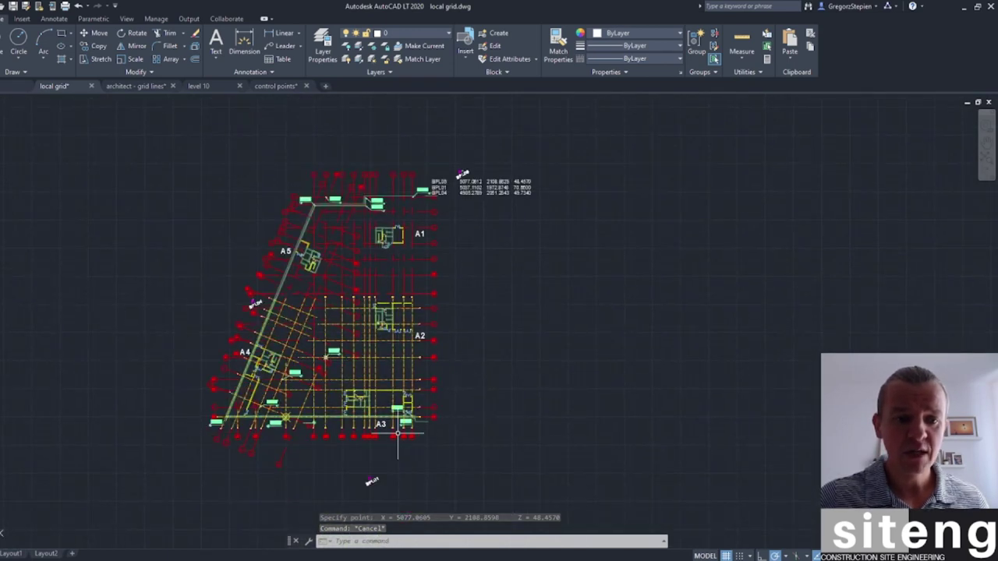
pyautogui.click(281, 34)
pyautogui.press('Escape')
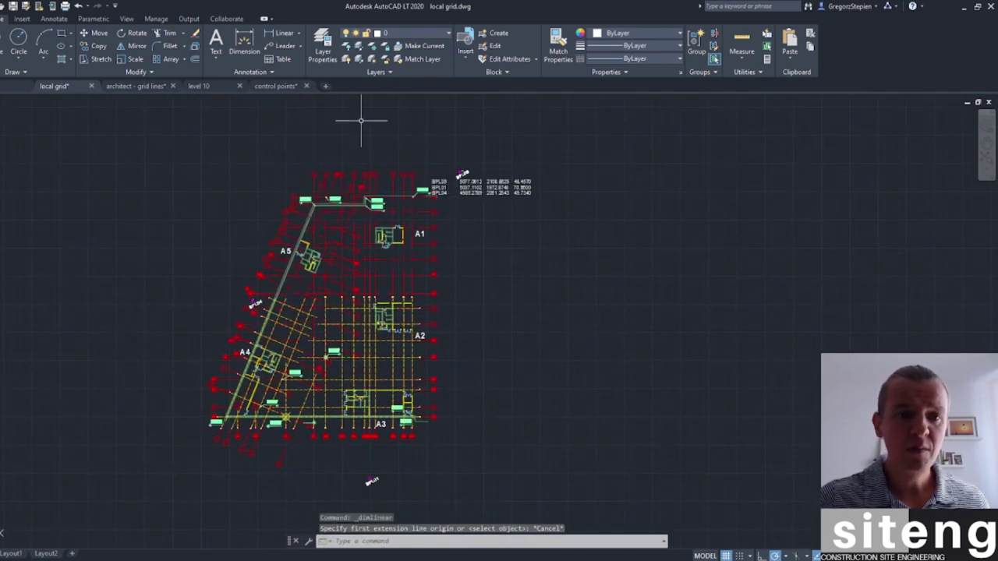
pyautogui.click(298, 34)
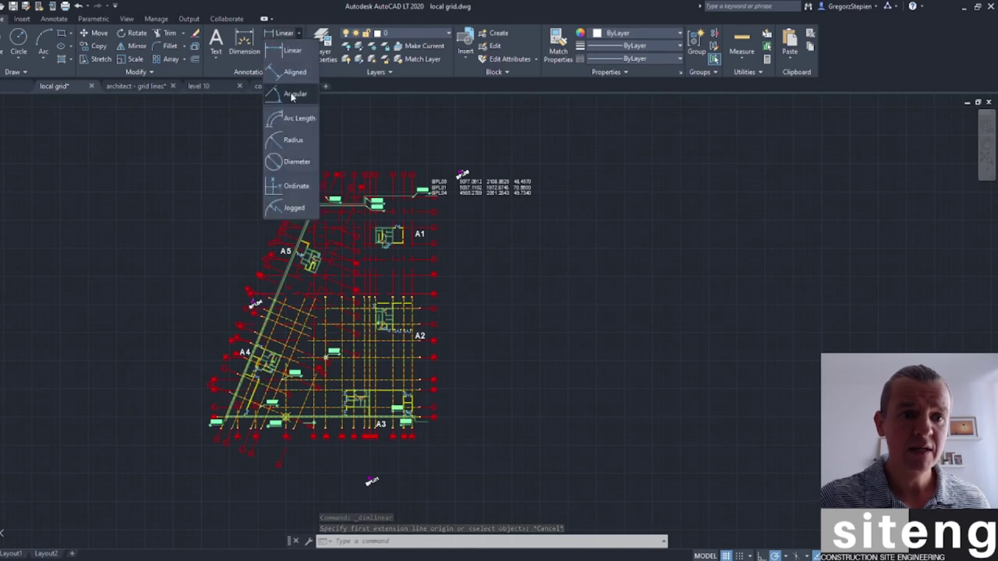
pyautogui.click(290, 64)
pyautogui.scroll(5, 315, 469)
pyautogui.click(315, 469)
pyautogui.scroll(-5, 401, 392)
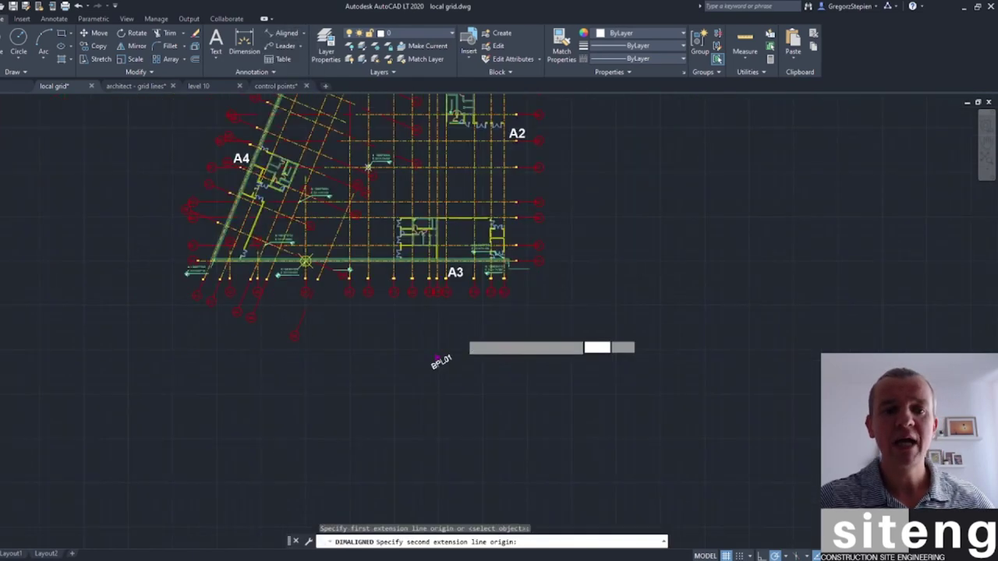
pyautogui.scroll(2, 466, 387)
pyautogui.scroll(2, 460, 351)
pyautogui.scroll(3, 452, 296)
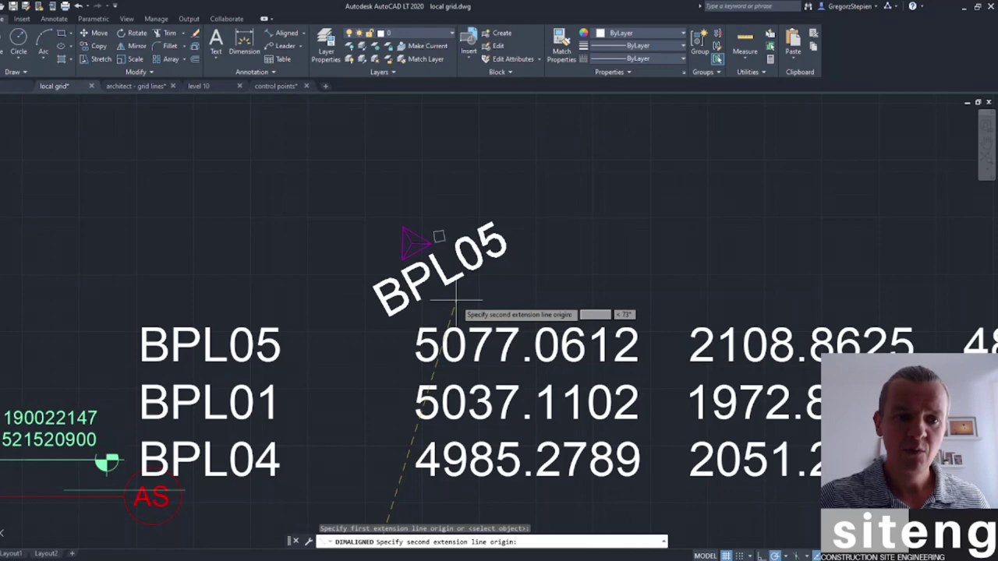
pyautogui.click(414, 234)
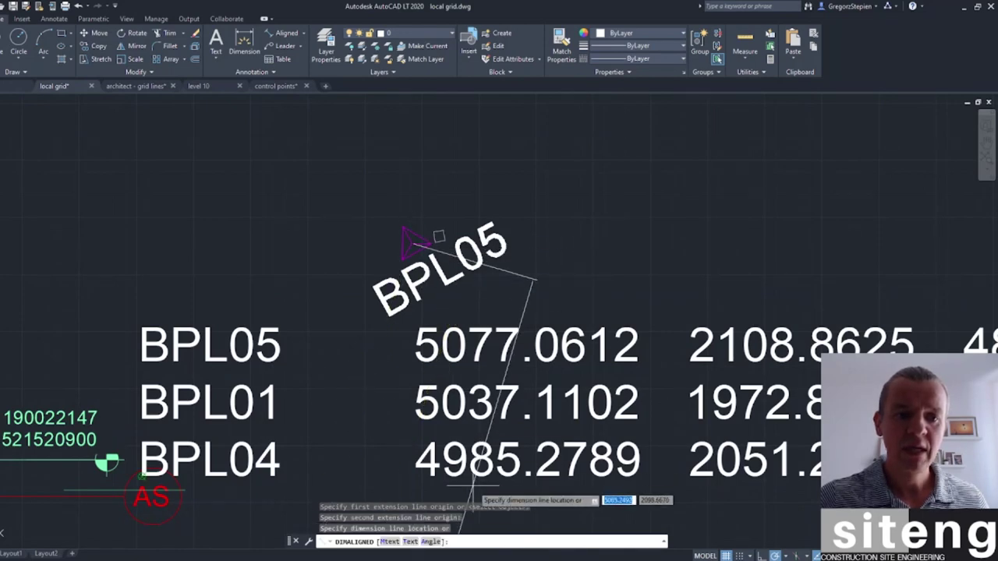
pyautogui.moveTo(507, 514); pyautogui.dragTo(415, 195, button='middle')
pyautogui.scroll(-5, 425, 491)
pyautogui.moveTo(439, 475); pyautogui.dragTo(417, 200, button='middle')
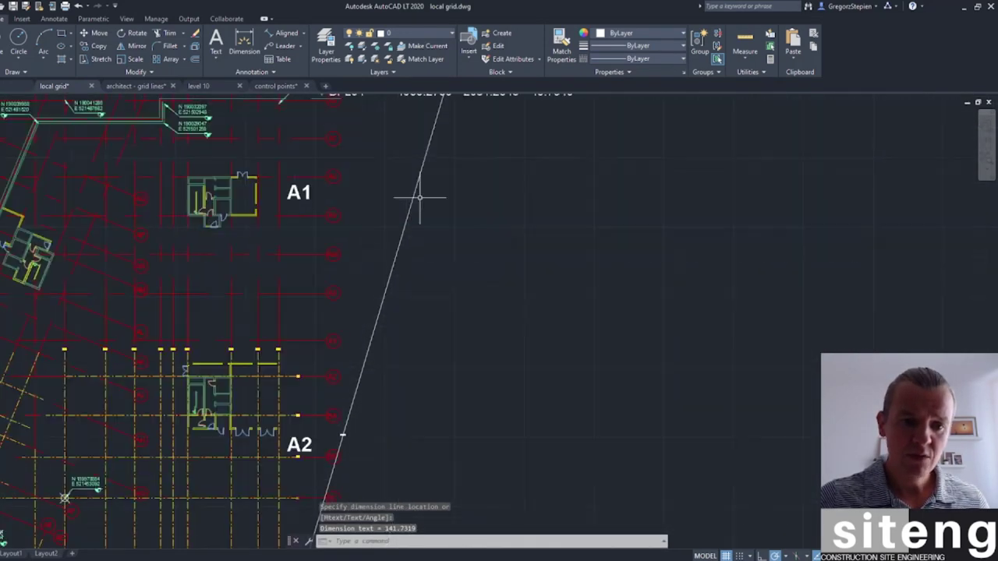
pyautogui.click(346, 412)
# Examine the distance between BPL01 and BPL05 on the dimension, and review the stations around the aligned building grid
pyautogui.scroll(5, 341, 441)
pyautogui.scroll(1, 341, 440)
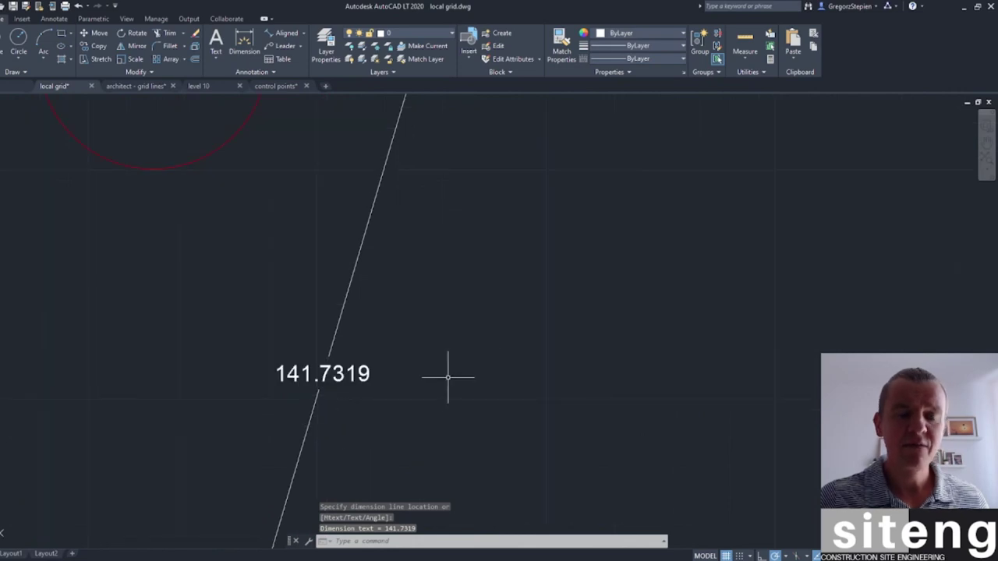
pyautogui.scroll(-5, 494, 291)
pyautogui.scroll(-2, 494, 292)
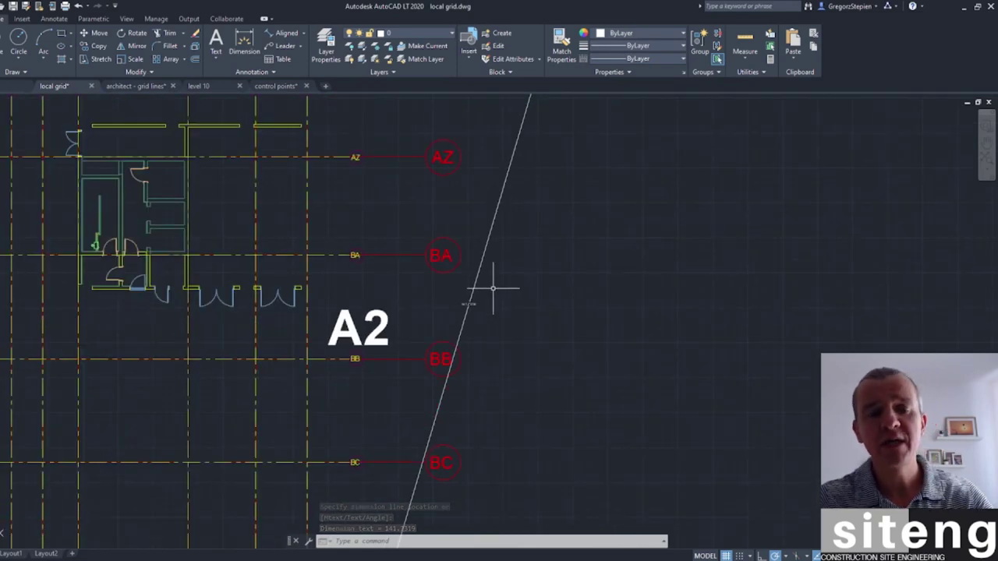
pyautogui.scroll(-4, 479, 262)
pyautogui.scroll(-4, 473, 261)
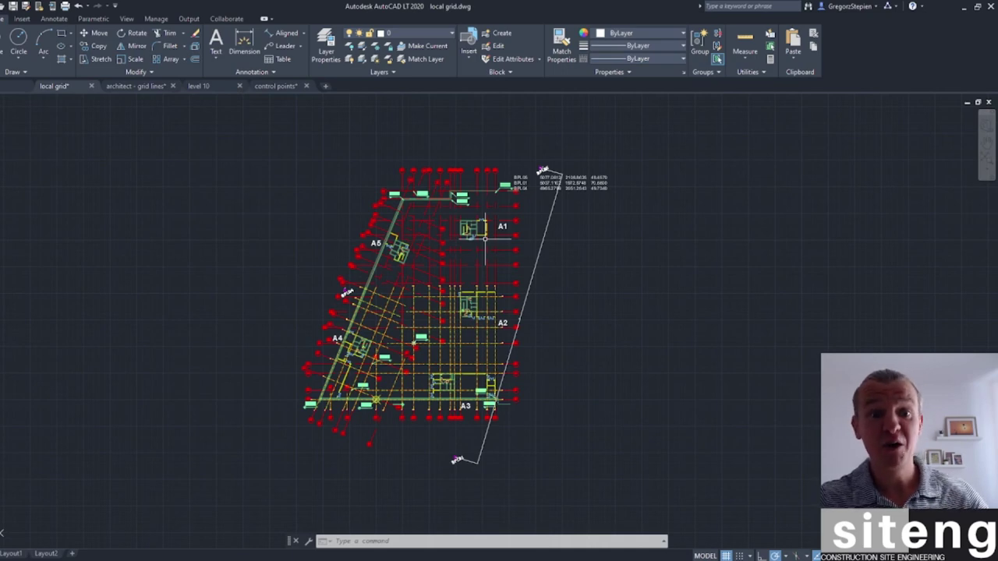
pyautogui.scroll(6, 485, 239)
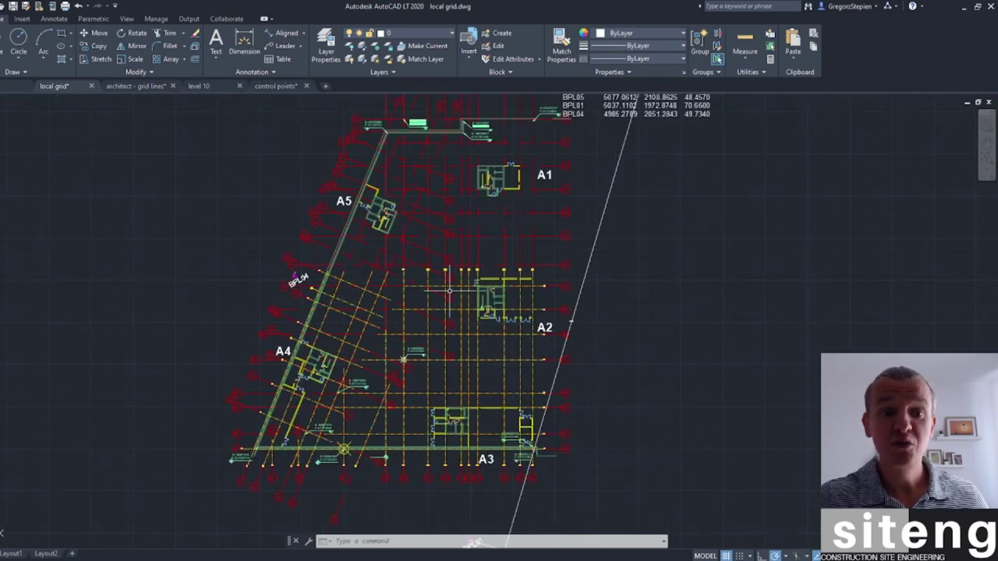
pyautogui.scroll(-7, 449, 291)
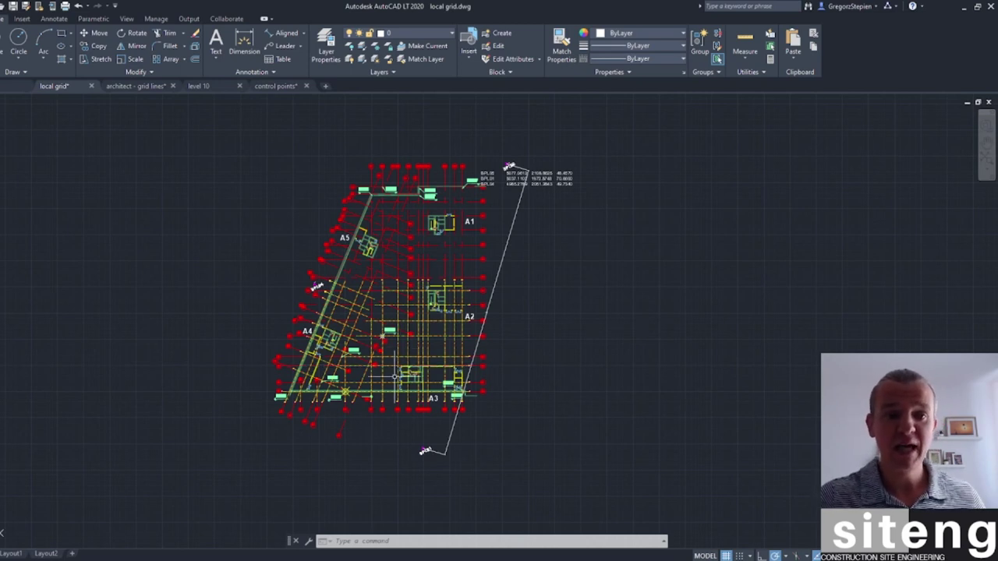
pyautogui.moveTo(398, 385)
pyautogui.mouseDown(button='middle')
pyautogui.moveTo(476, 342)
pyautogui.moveTo(486, 319)
pyautogui.mouseUp(button='middle')
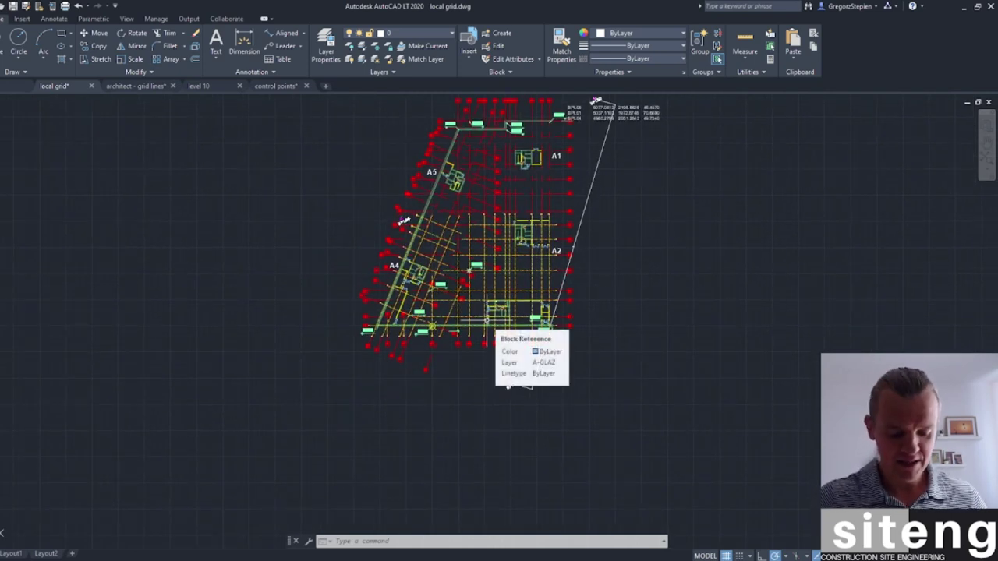
pyautogui.moveTo(508, 387); pyautogui.dragTo(439, 451, button='middle')
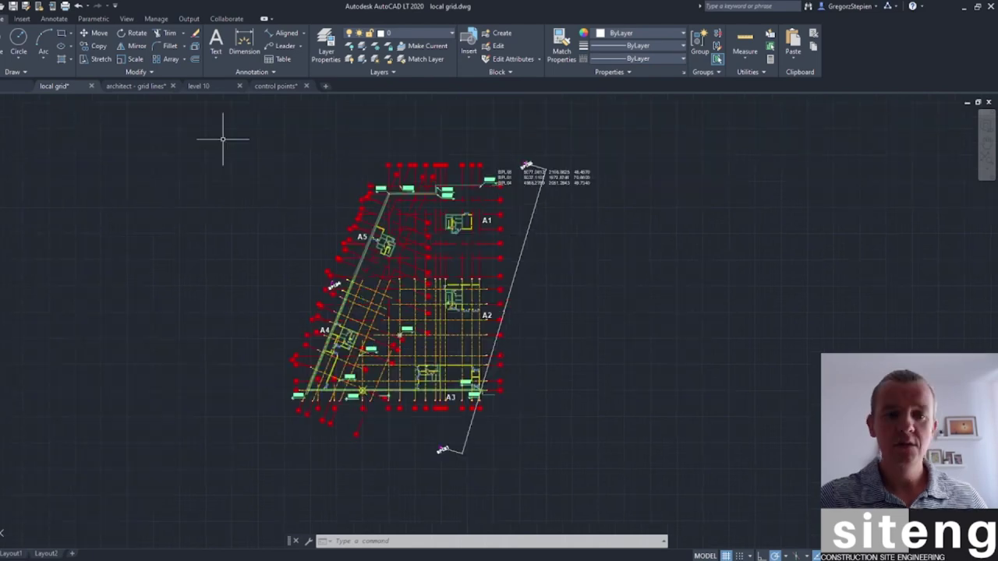
# Select the entire floor plan in the level 10 drawing and copy it
pyautogui.click(195, 87)
pyautogui.scroll(-5, 567, 343)
pyautogui.scroll(5, 567, 358)
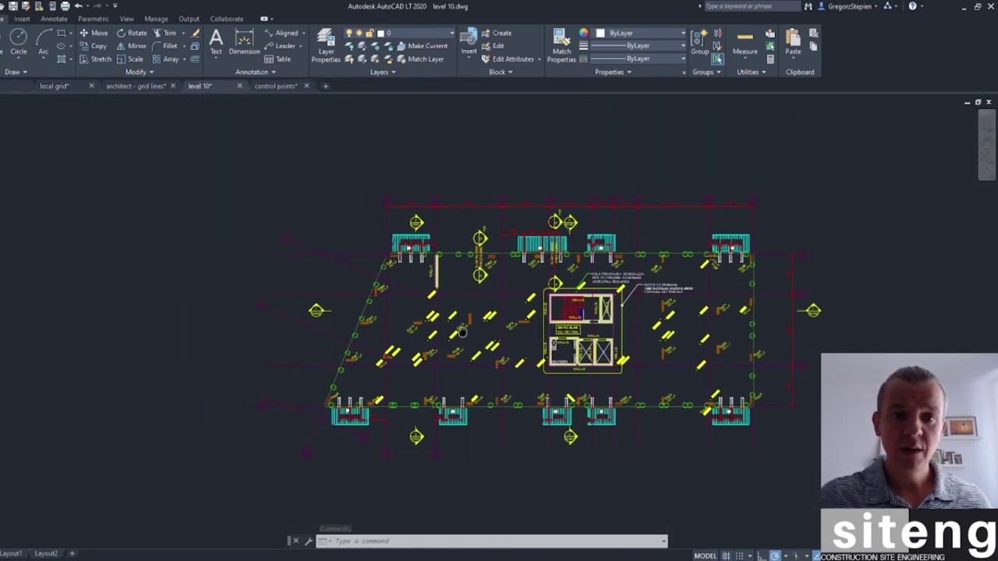
pyautogui.scroll(-2, 790, 432)
pyautogui.click(782, 434)
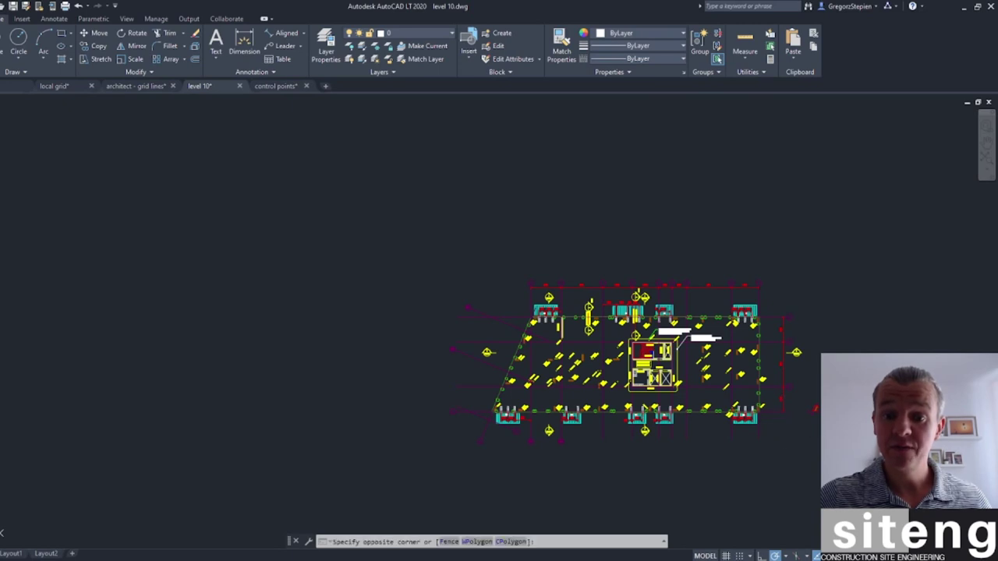
pyautogui.click(269, 240)
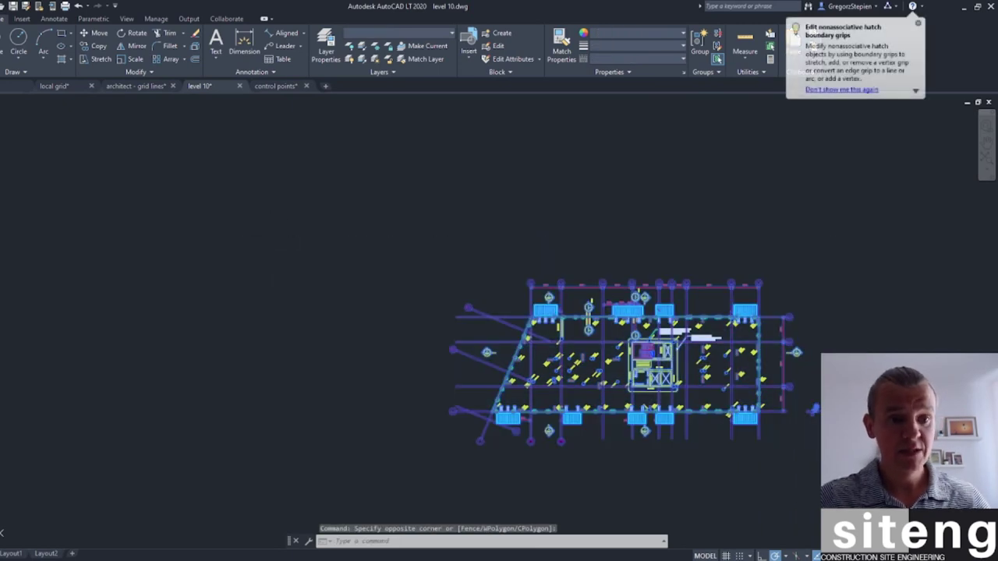
pyautogui.hotkey('ctrl', 'c')
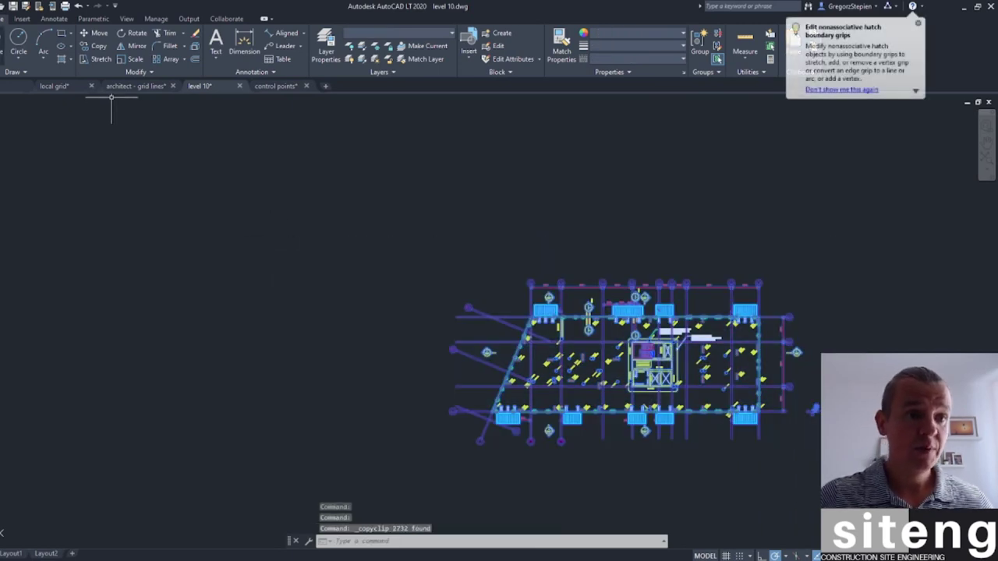
# Paste the copied level 10 floor plan into the local grid drawing, in the empty area east of the building
pyautogui.click(67, 91)
pyautogui.scroll(-5, 261, 289)
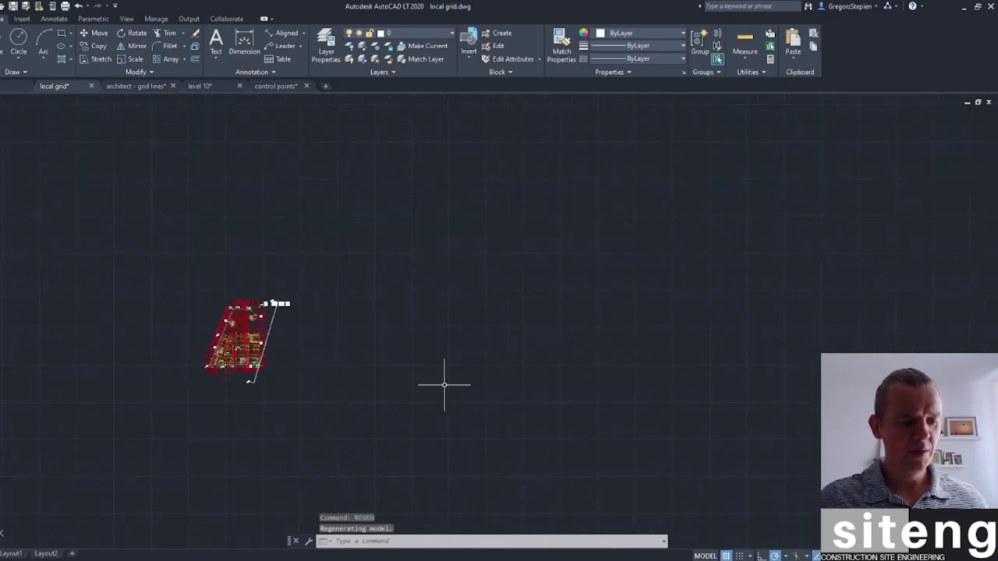
pyautogui.hotkey('ctrl', 'v')
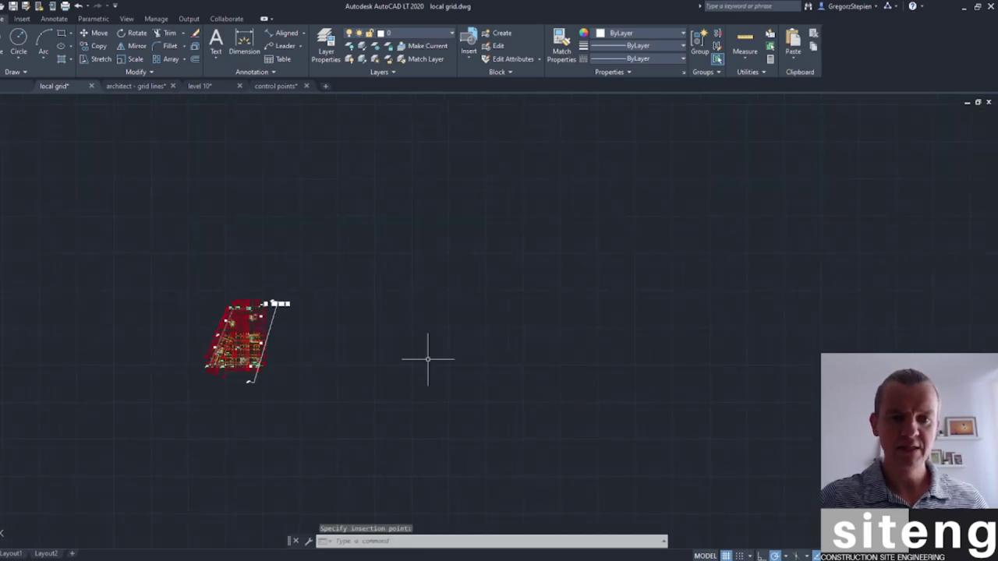
pyautogui.scroll(-6, 446, 346)
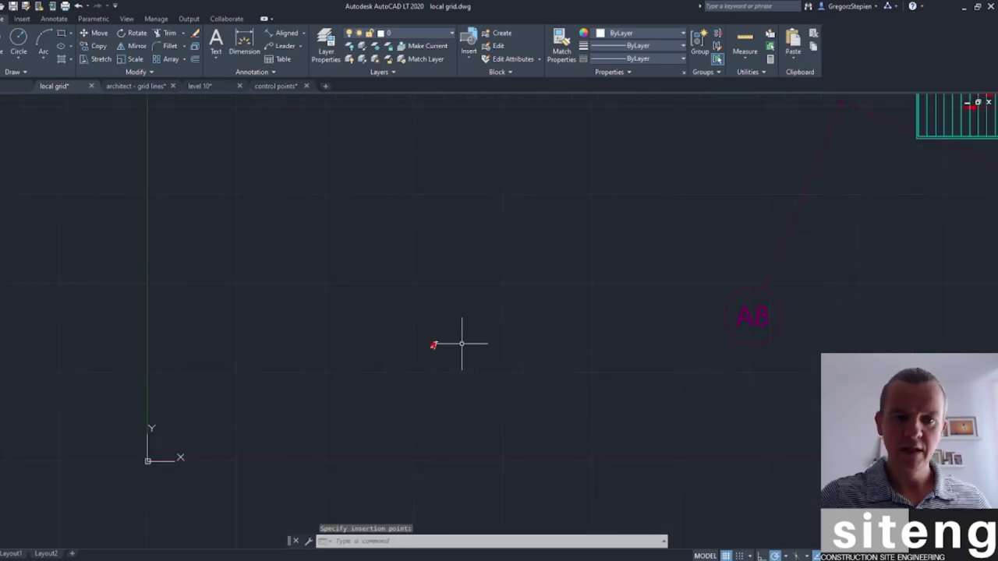
# Place a point at the grid line intersection on the pasted floor plan's southern edge, directly south of WALL-C
pyautogui.scroll(3, 515, 337)
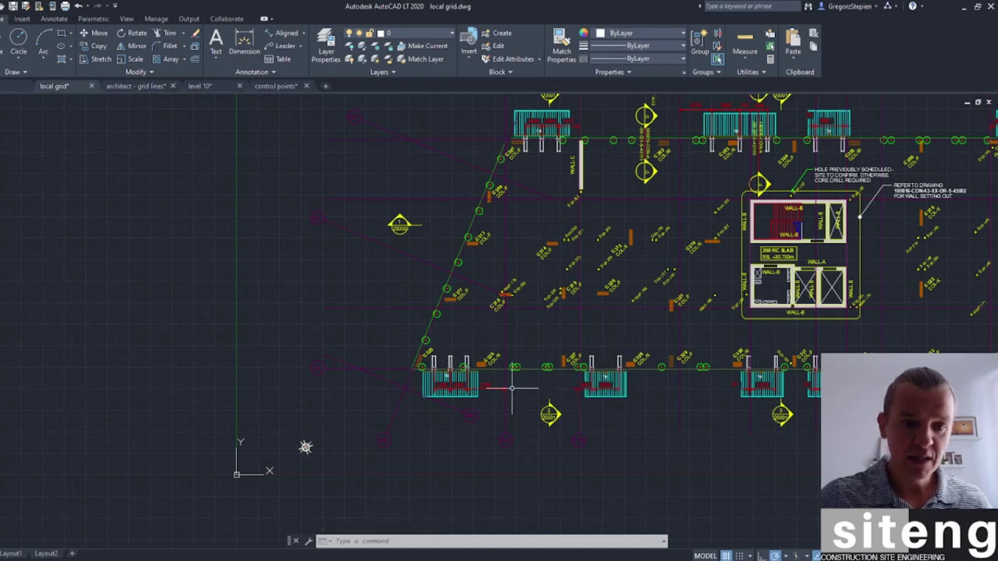
pyautogui.scroll(8, 517, 397)
pyautogui.write('po')
pyautogui.press('Return')
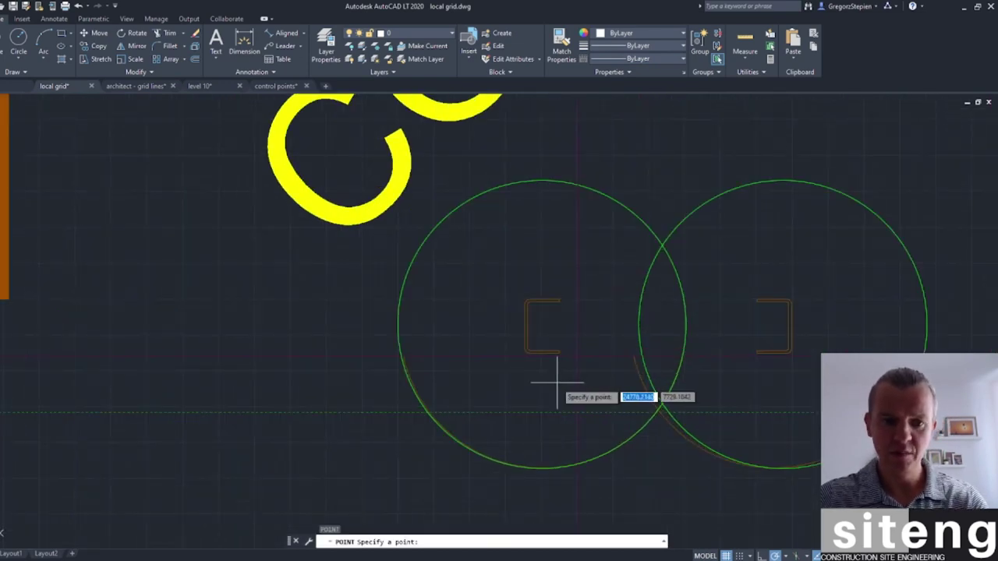
pyautogui.scroll(4, 578, 356)
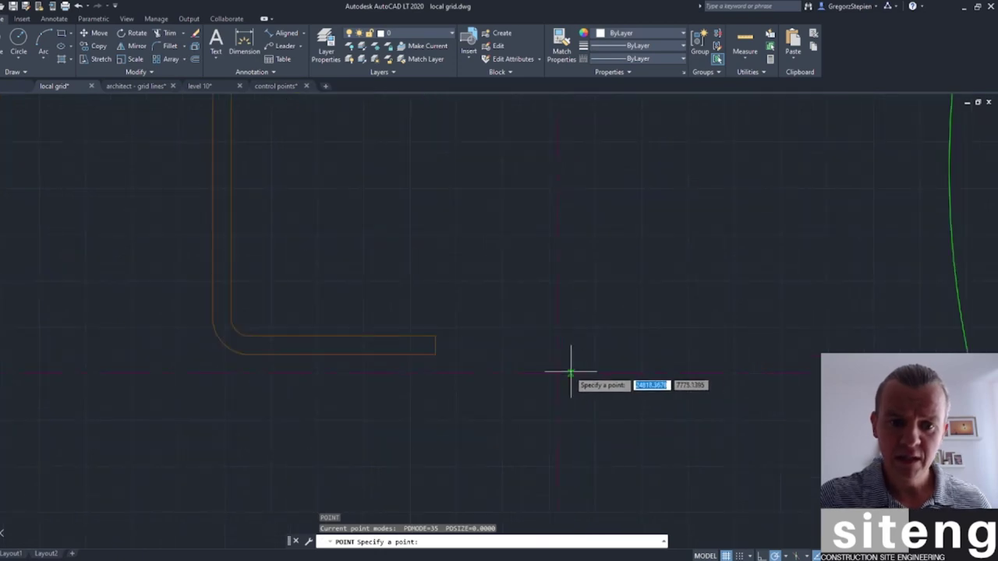
pyautogui.click(556, 373)
pyautogui.scroll(-6, 630, 370)
pyautogui.scroll(-10, 443, 439)
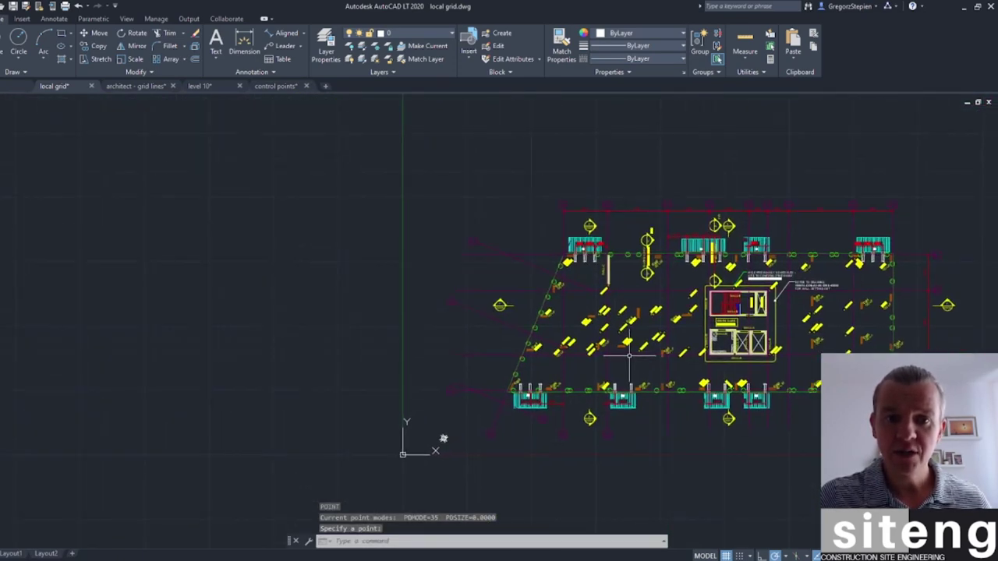
# Place a point at the grid line intersection on the pasted plan's northern edge, just above the corner of WALL-C
pyautogui.scroll(5, 928, 261)
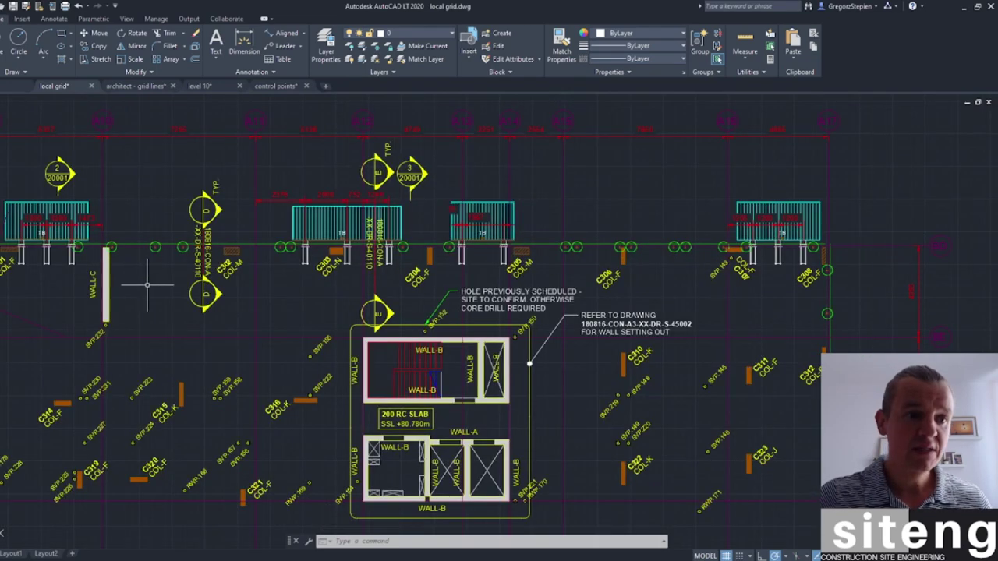
pyautogui.scroll(12, 145, 283)
pyautogui.scroll(4, 208, 319)
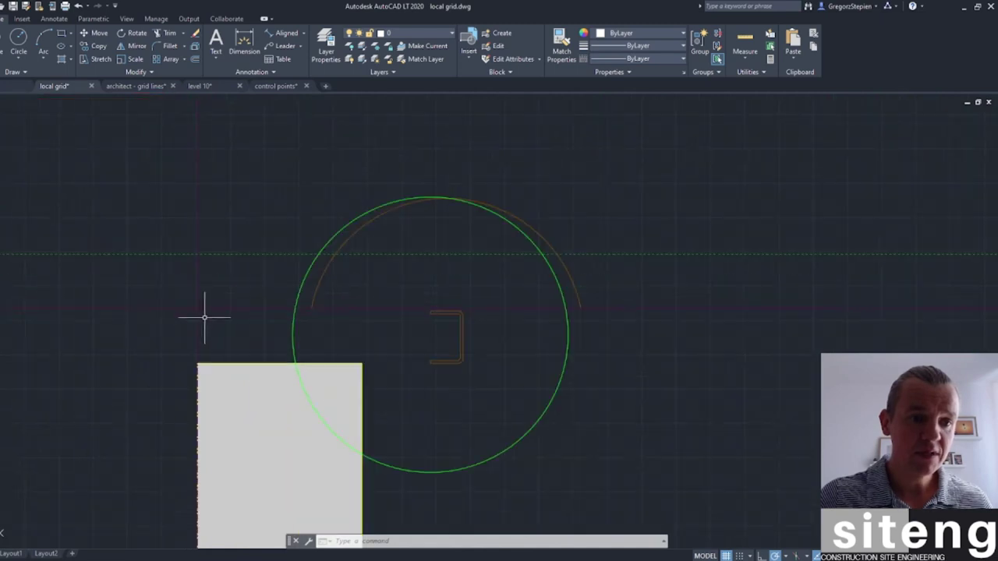
pyautogui.write('point')
pyautogui.press('Return')
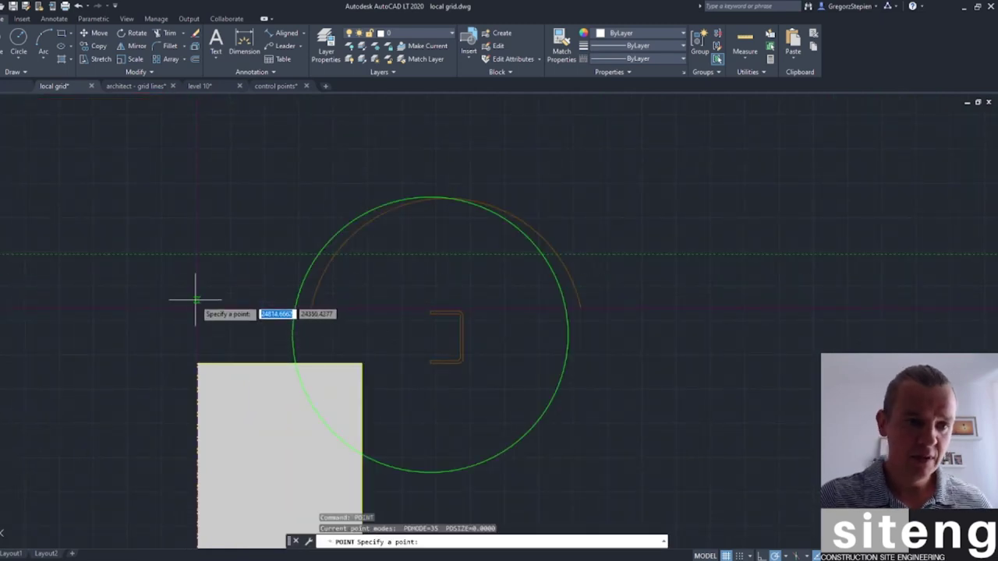
pyautogui.click(197, 308)
pyautogui.scroll(-10, 178, 383)
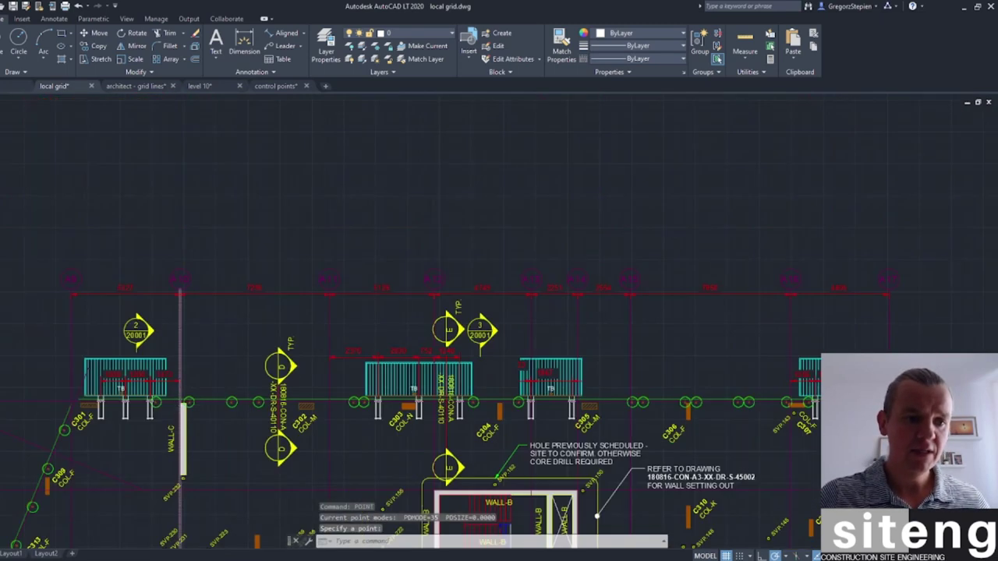
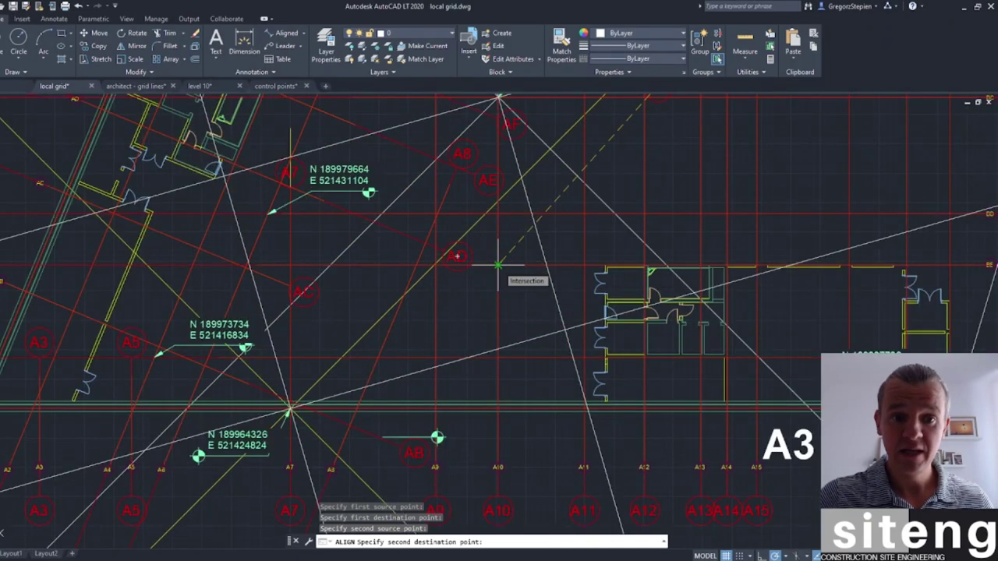
# Finish aligning the plan with the A10/BE intersection as second destination point, without scaling the objects
pyautogui.click(498, 266)
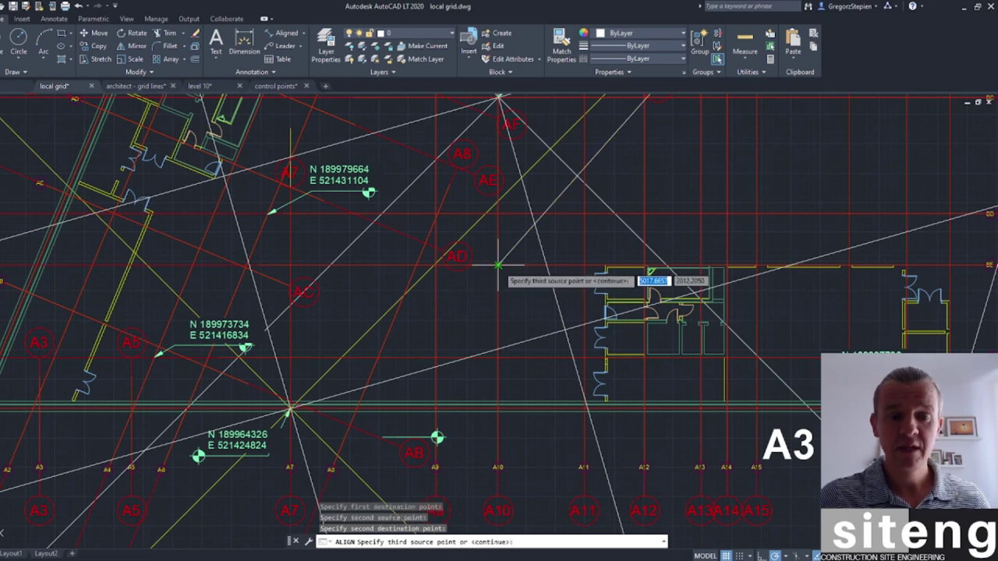
pyautogui.press('Return')
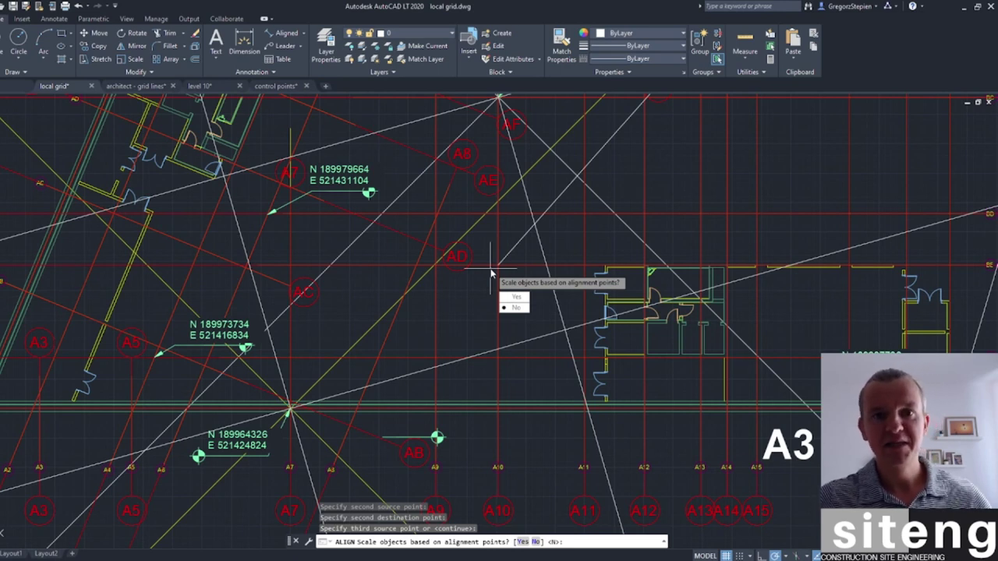
pyautogui.click(515, 308)
pyautogui.scroll(5, 498, 409)
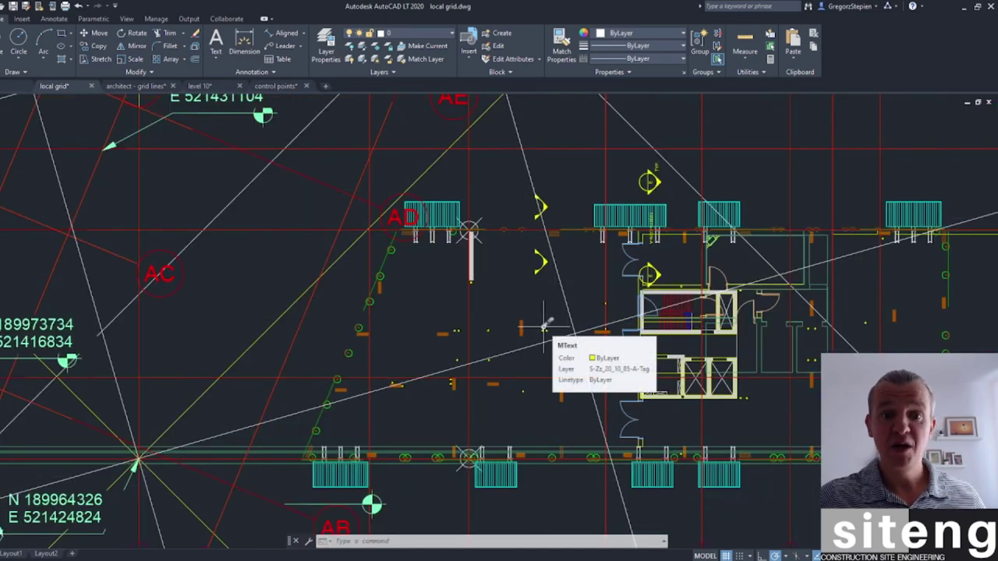
# Examine how the aligned level 10 plan's columns and slab edges sit on the architect's grid around A9 to A11
pyautogui.click(505, 321)
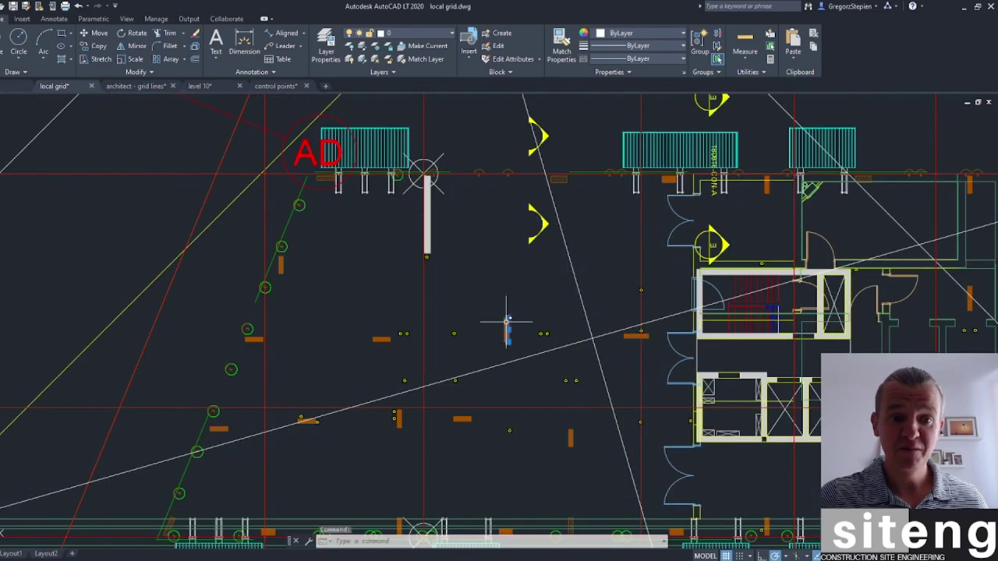
pyautogui.press('Escape')
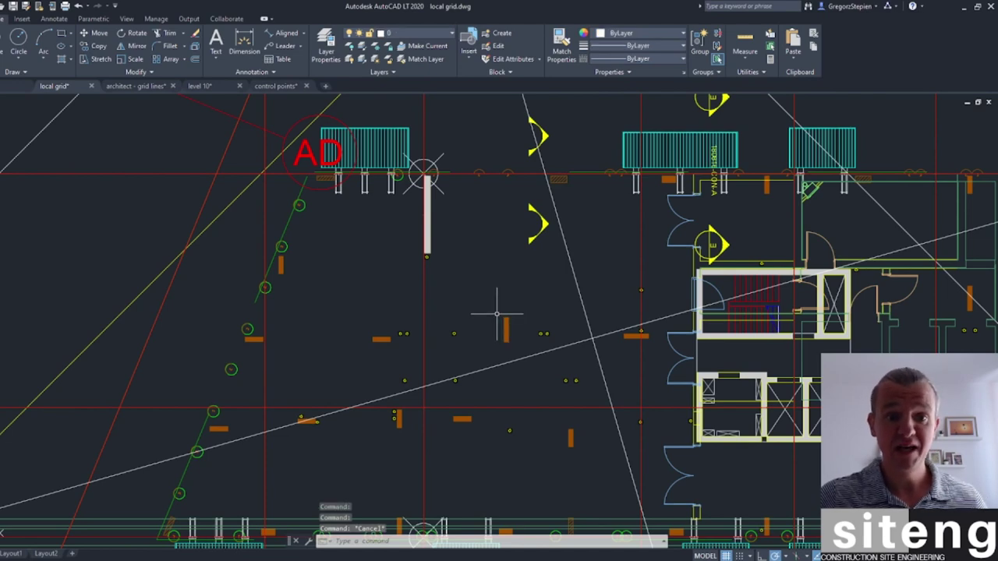
pyautogui.scroll(-5, 497, 313)
pyautogui.scroll(5, 497, 313)
pyautogui.scroll(-5, 497, 314)
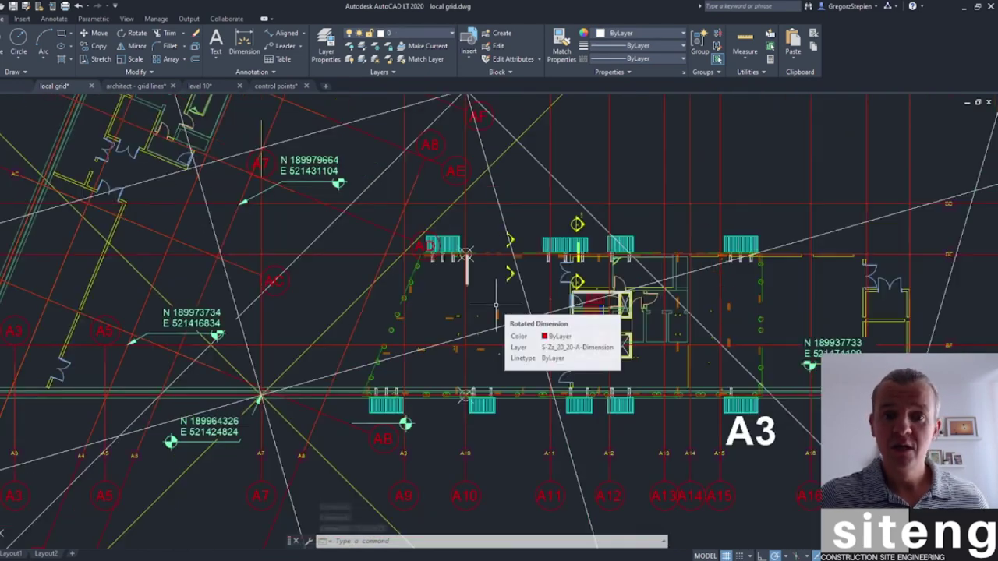
pyautogui.scroll(3, 503, 308)
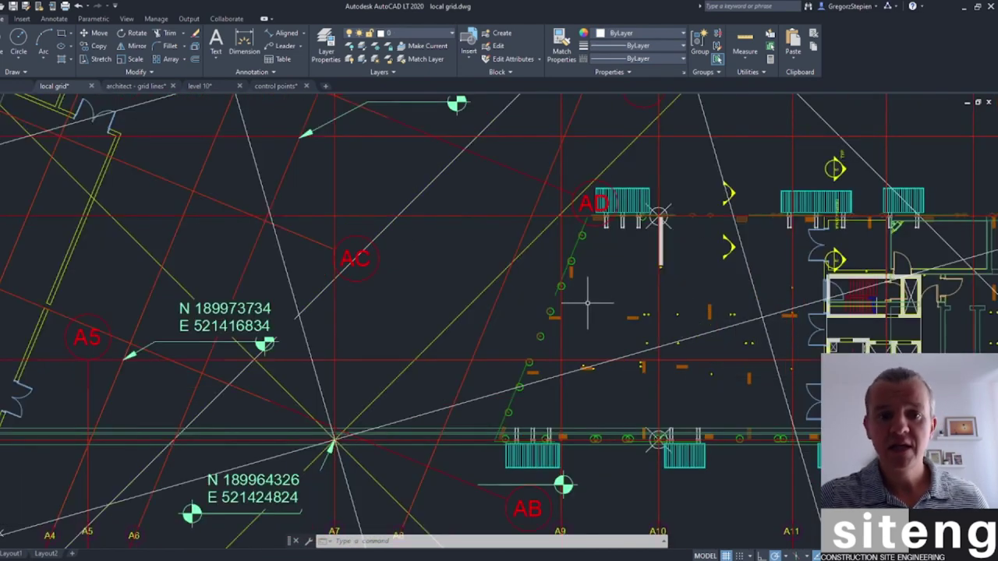
pyautogui.scroll(5, 586, 296)
pyautogui.scroll(-2, 619, 302)
pyautogui.scroll(-6, 620, 302)
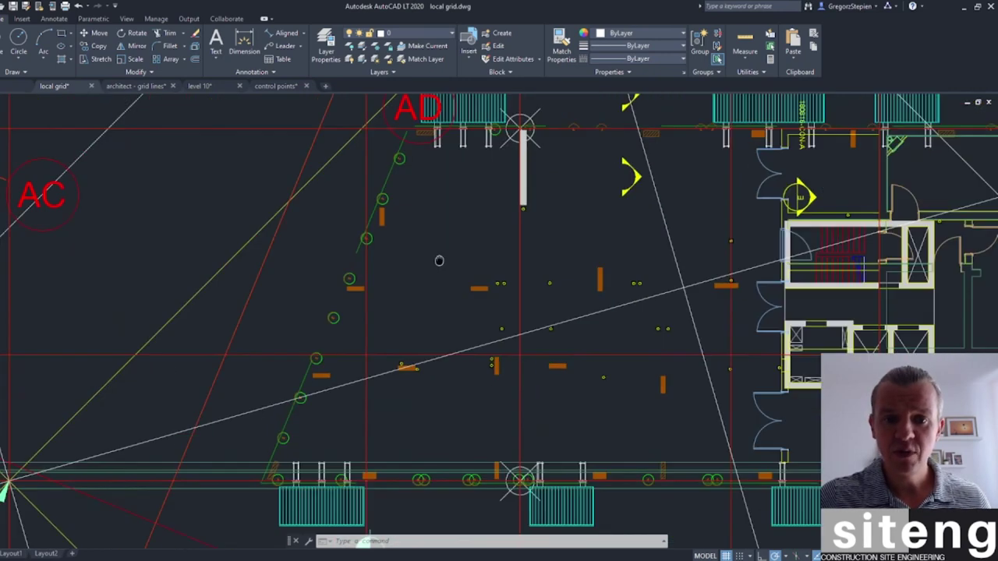
# Select a column and the neighbouring SVP openings to inspect them, clear the selection, and view the whole aligned building
pyautogui.scroll(7, 470, 283)
pyautogui.click(461, 279)
pyautogui.click(445, 244)
pyautogui.click(535, 226)
pyautogui.click(468, 179)
pyautogui.scroll(4, 515, 196)
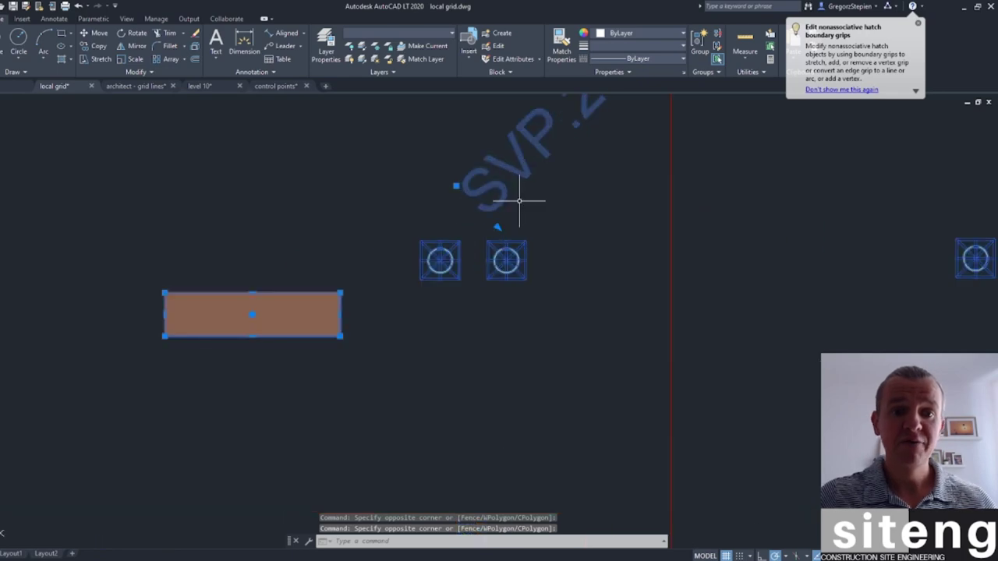
pyautogui.scroll(-6, 519, 200)
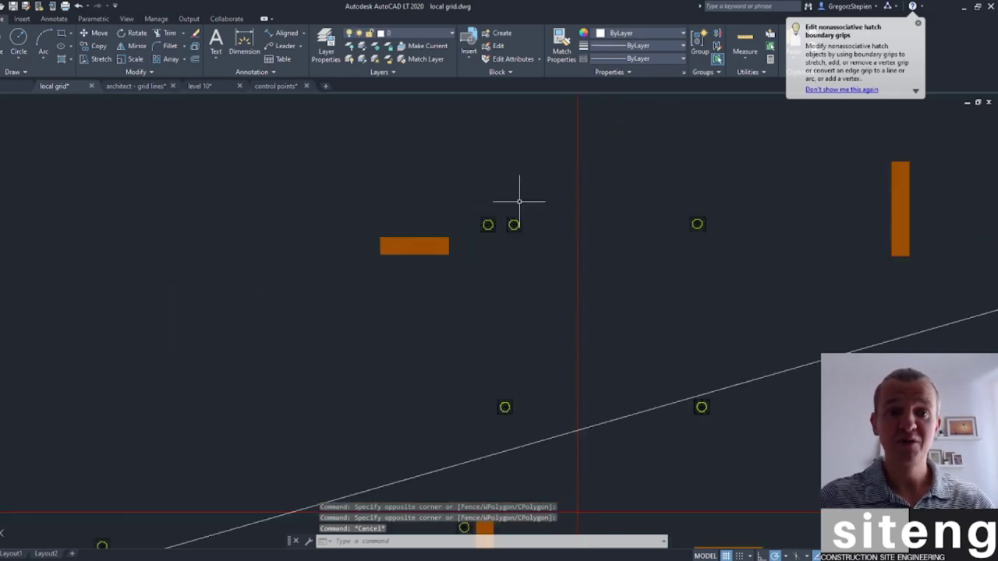
pyautogui.scroll(3, 557, 253)
pyautogui.press('Escape')
pyautogui.moveTo(558, 253); pyautogui.dragTo(372, 271, button='middle')
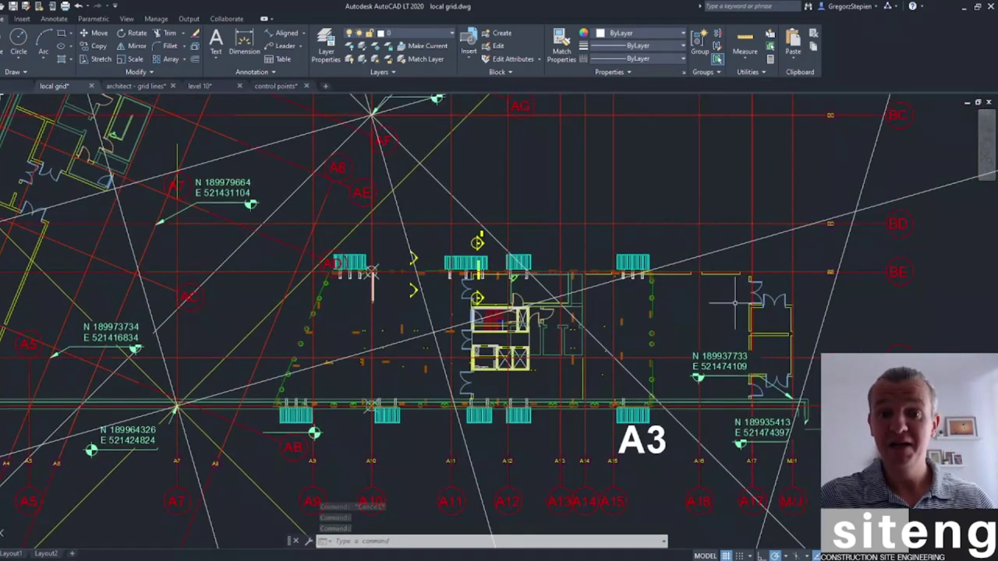
pyautogui.press('Escape')
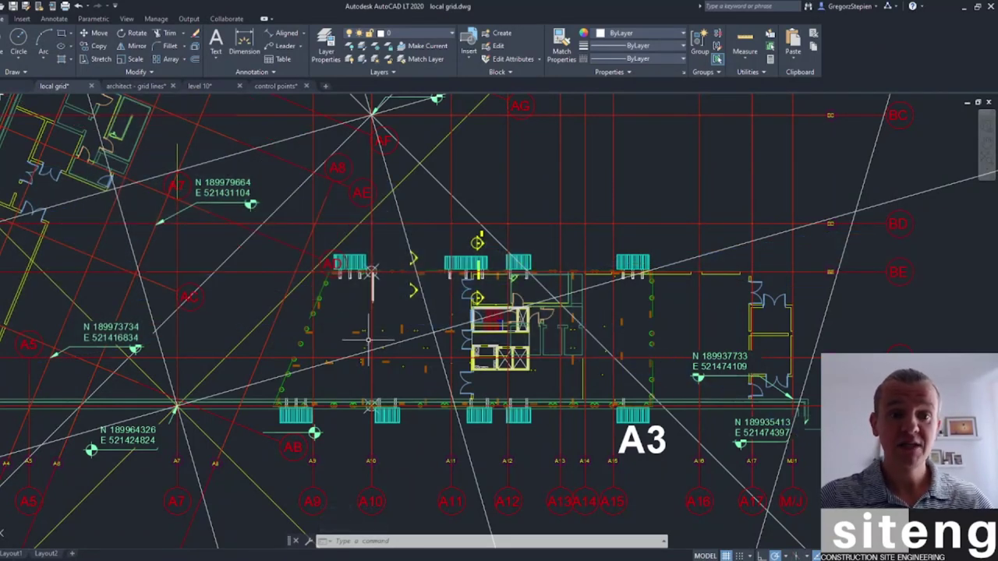
# Identify the local coordinates of the southwest corner of the upright column between grid lines A10 and A11
pyautogui.scroll(6, 344, 320)
pyautogui.press('Escape')
pyautogui.scroll(3, 390, 294)
pyautogui.press('Escape')
pyautogui.write('ID')
pyautogui.press('Return')
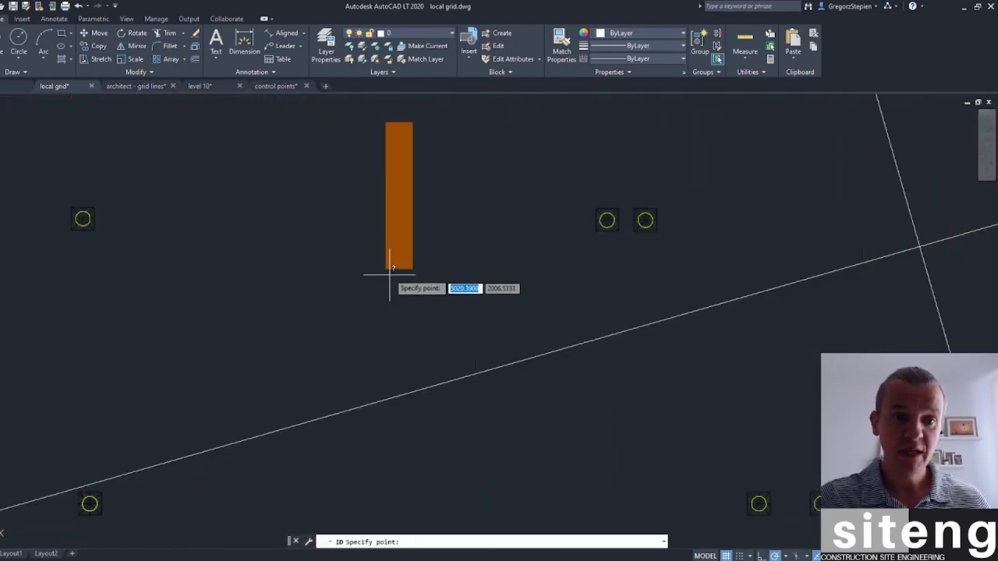
pyautogui.click(385, 268)
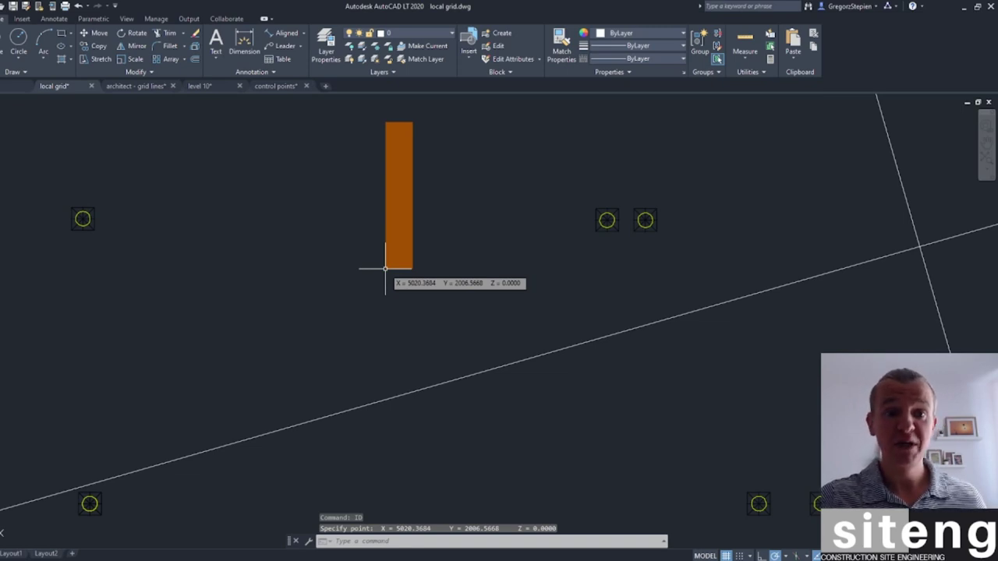
# Review the identified column within the complete level 10 plan and the surrounding architect's grid and control lines
pyautogui.scroll(-5, 438, 269)
pyautogui.scroll(4, 438, 269)
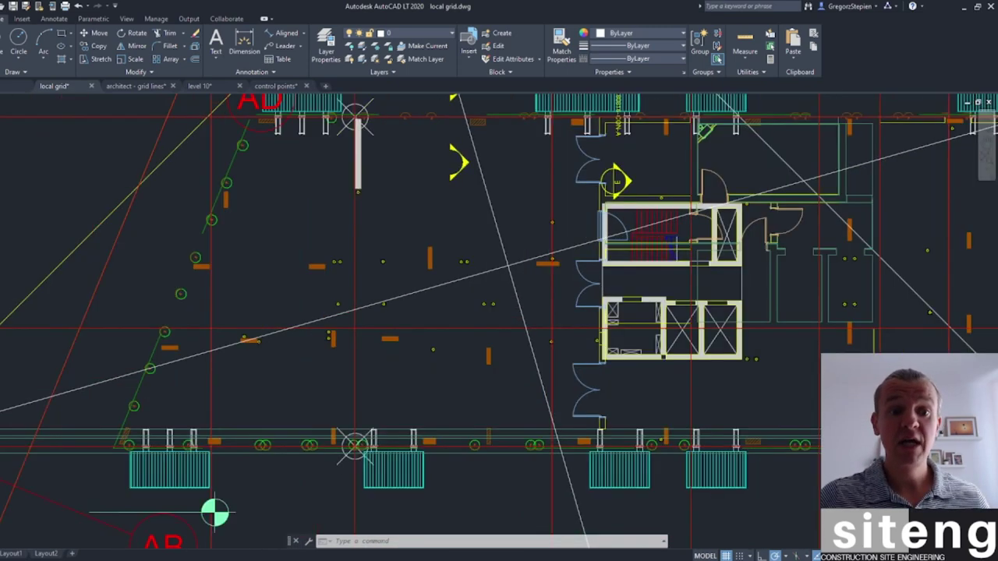
pyautogui.scroll(3, 437, 276)
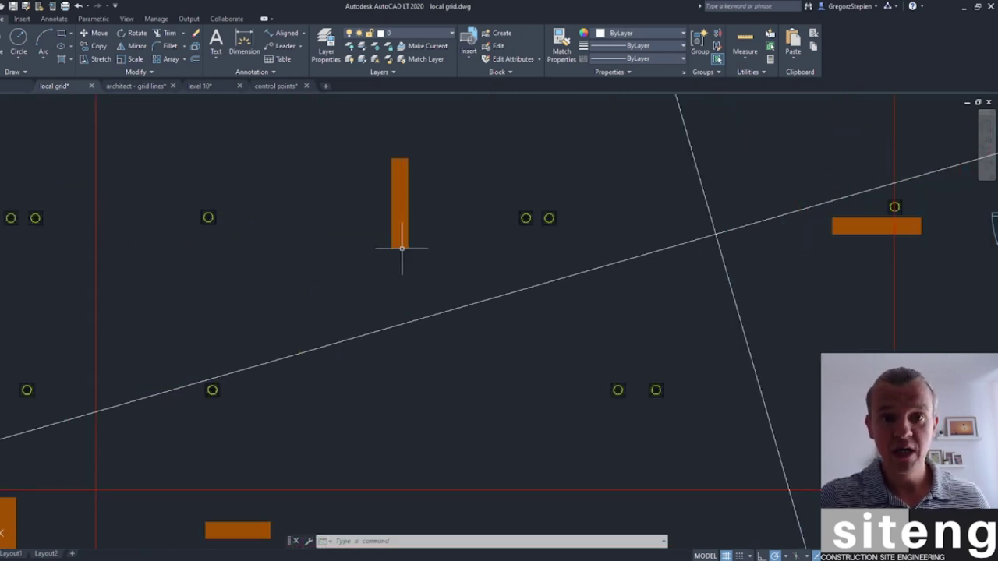
pyautogui.scroll(-4, 488, 270)
pyautogui.scroll(1, 447, 311)
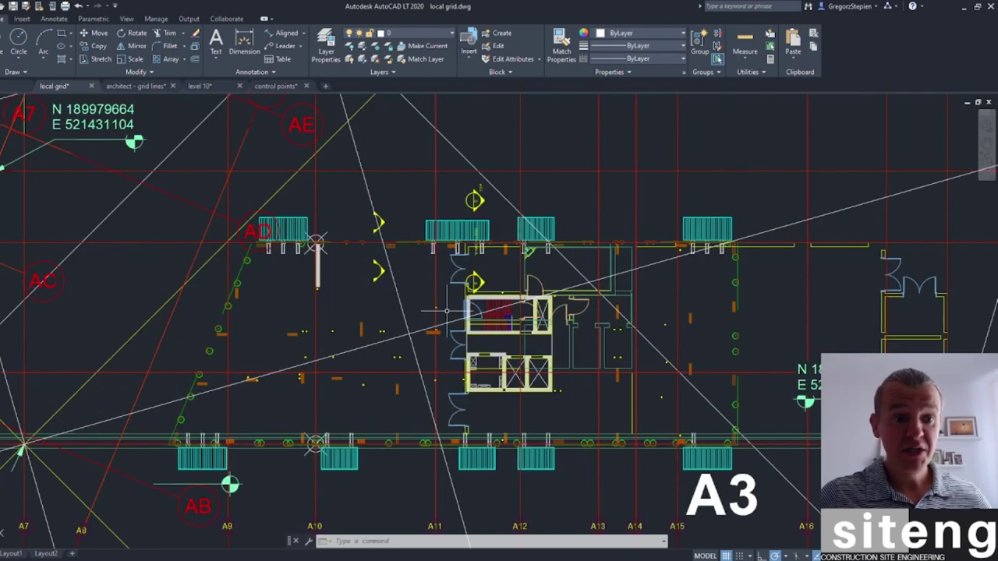
pyautogui.scroll(-3, 446, 311)
pyautogui.scroll(1, 425, 305)
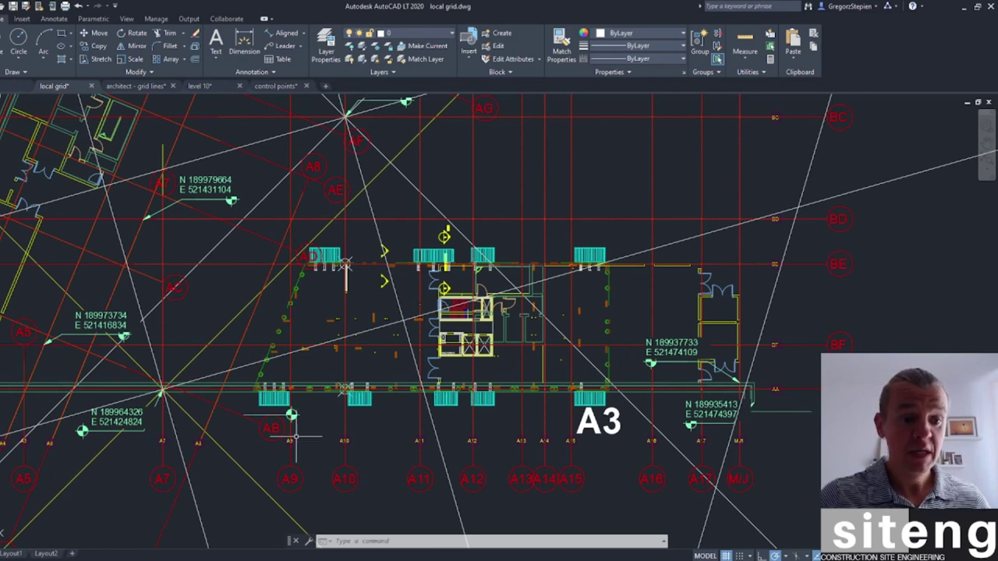
# Switch to the Local 2 workbook in Excel and review the original and transformed BPL coordinates and the transformation parameters
pyautogui.click(234, 555)
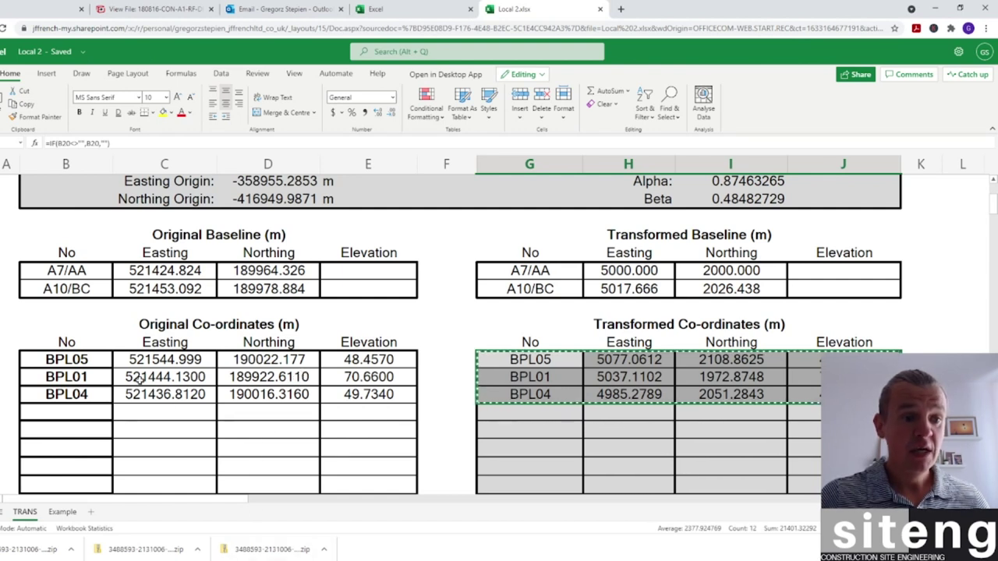
pyautogui.click(78, 363)
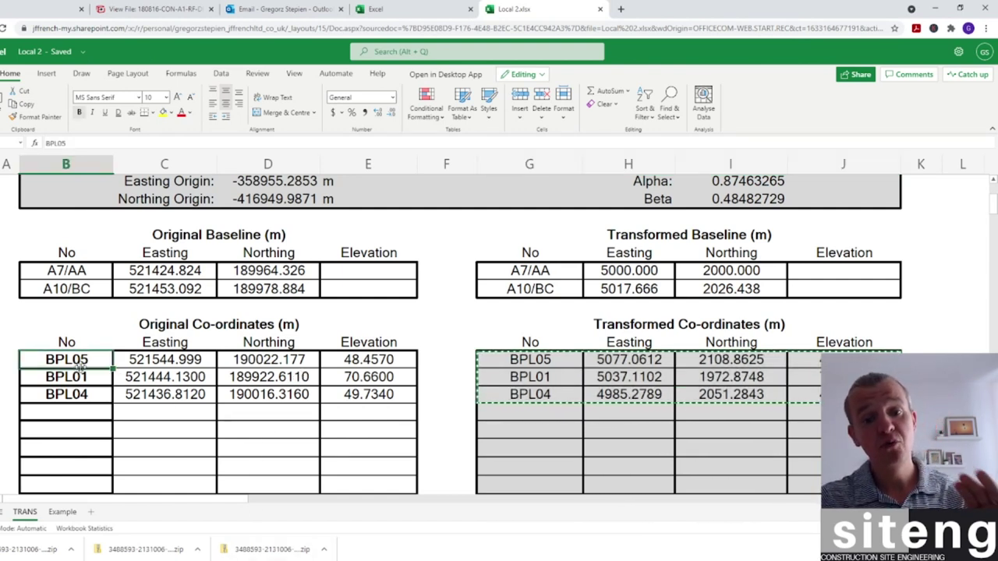
pyautogui.click(586, 405)
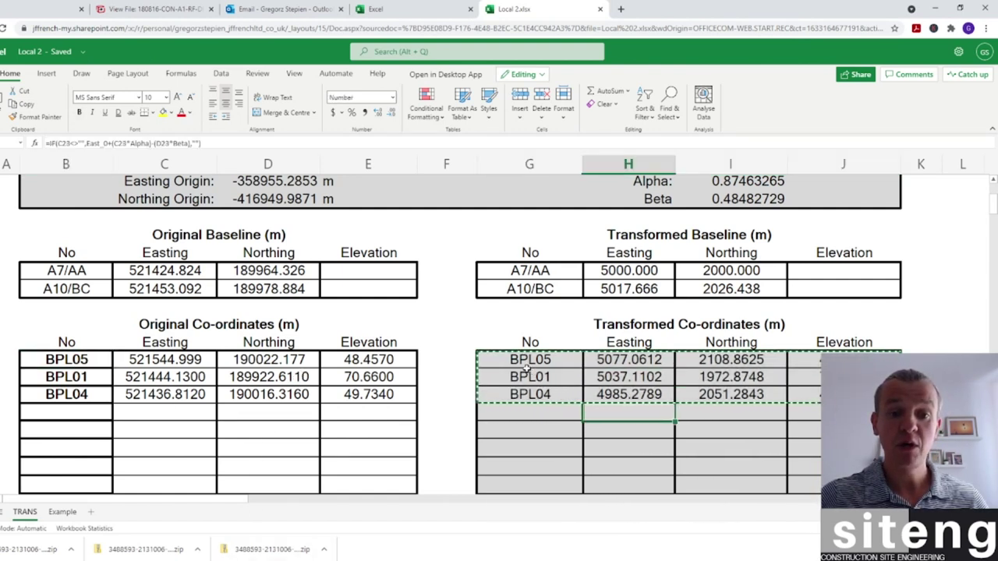
pyautogui.moveTo(530, 359); pyautogui.dragTo(737, 359)
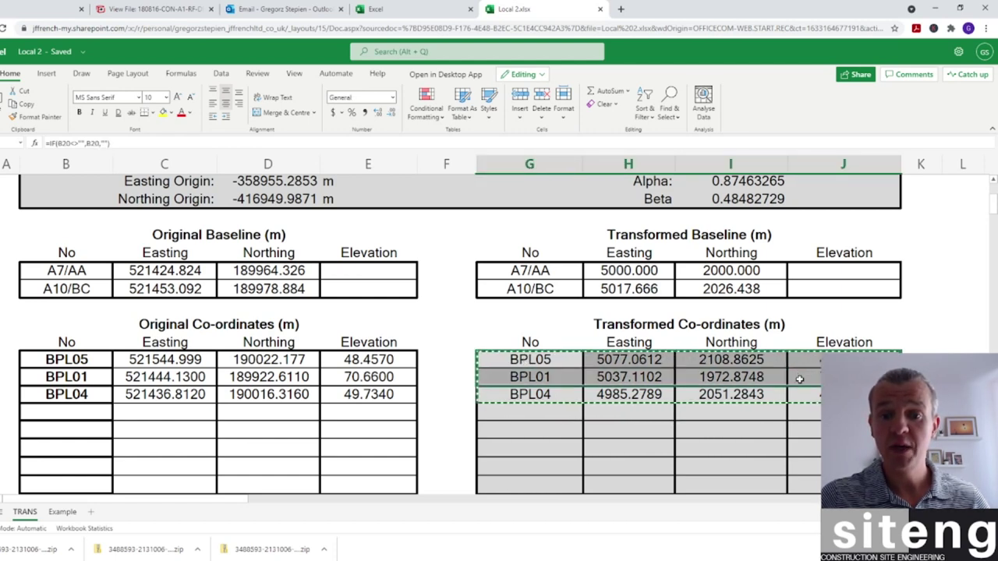
pyautogui.click(731, 412)
pyautogui.scroll(3, 471, 330)
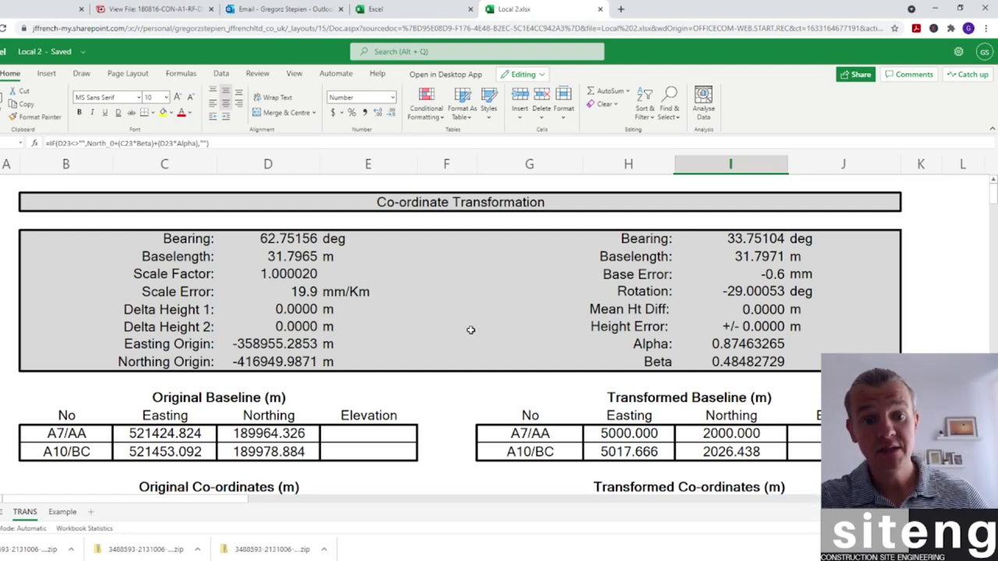
pyautogui.scroll(-1, 471, 329)
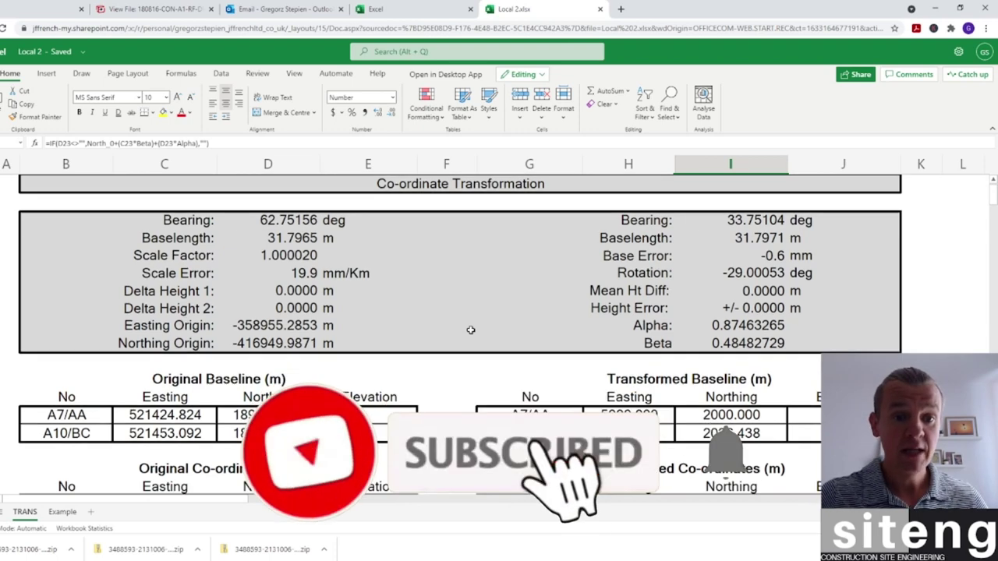